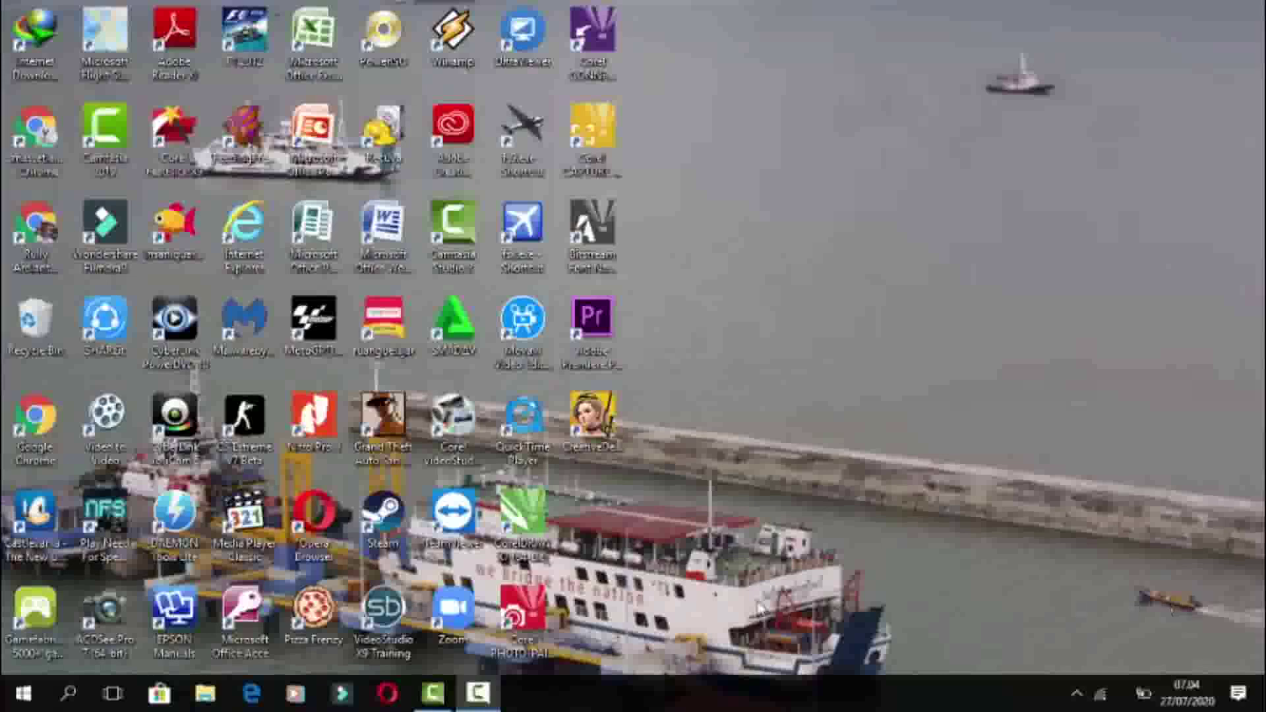
- Open Microsoft Office Excel with a blank workbook and look over its file commands and recent documents
{"action": "double_click", "coordinate": [313, 36]}
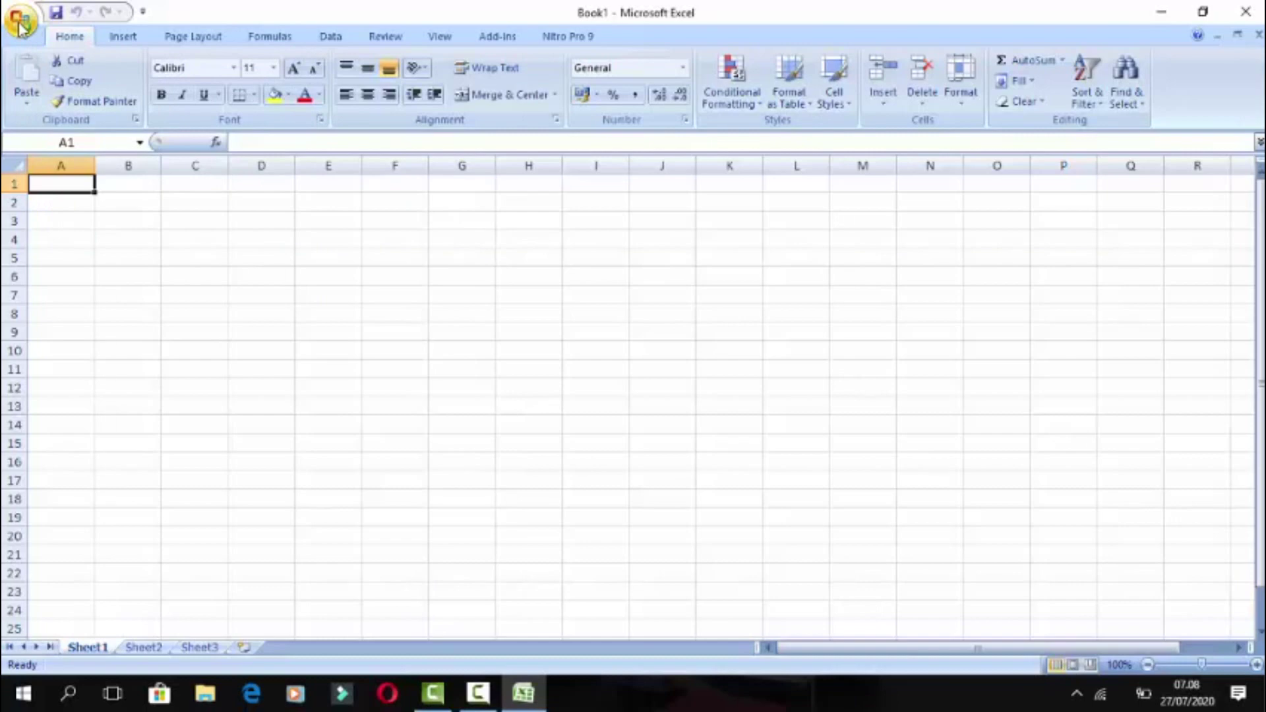
{"action": "left_click", "coordinate": [20, 26]}
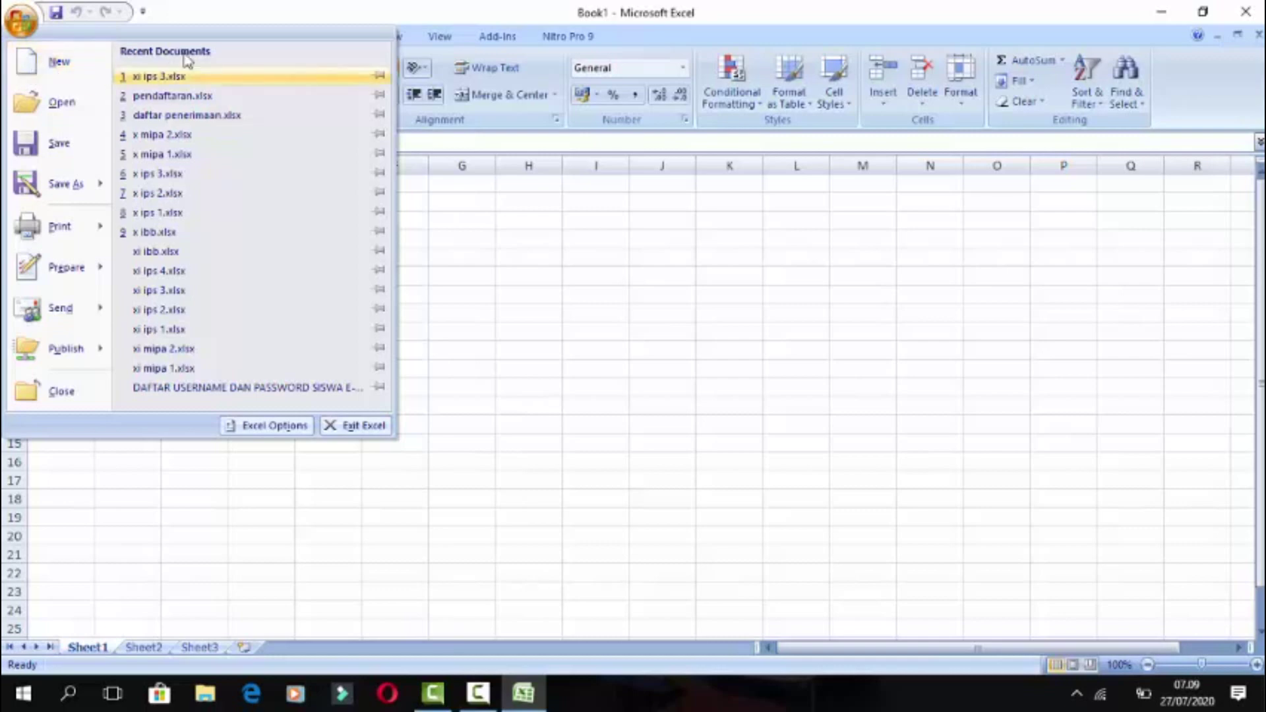
{"action": "left_click", "coordinate": [670, 46]}
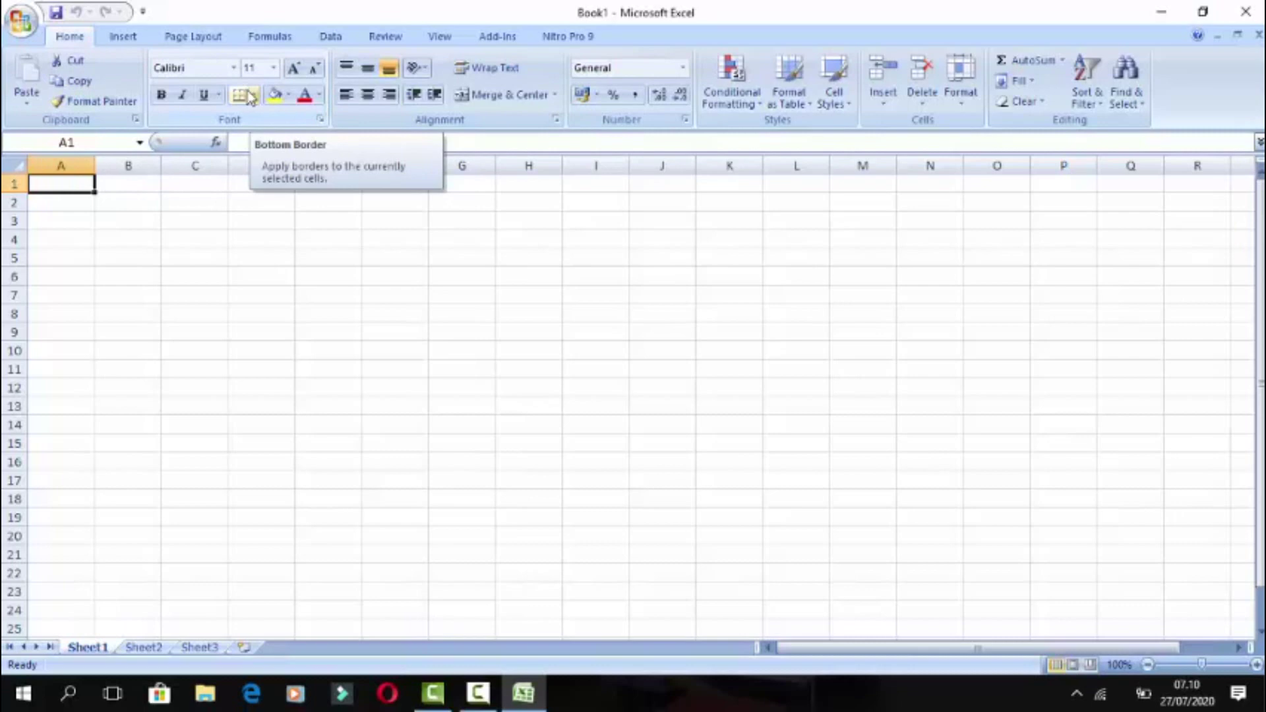
- Review the Insert, Page Layout, Formulas and Data commands, and return to the Home commands
{"action": "left_click", "coordinate": [124, 38]}
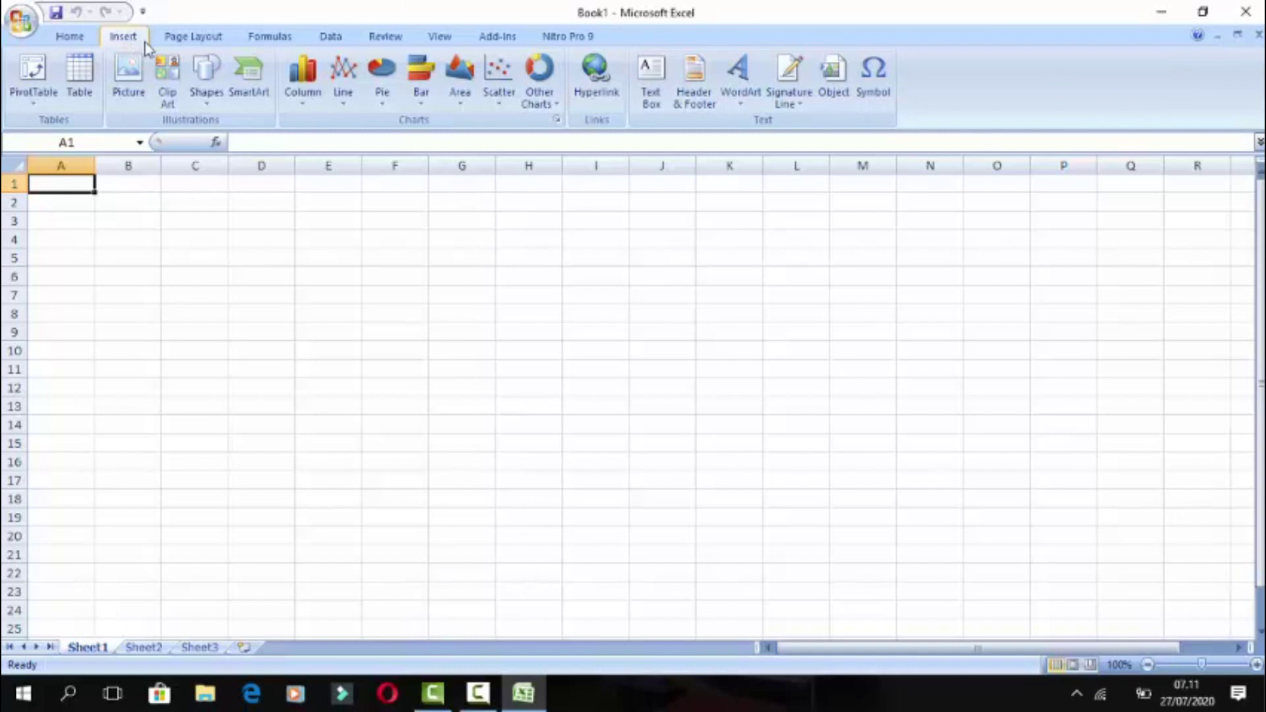
{"action": "left_click", "coordinate": [191, 39]}
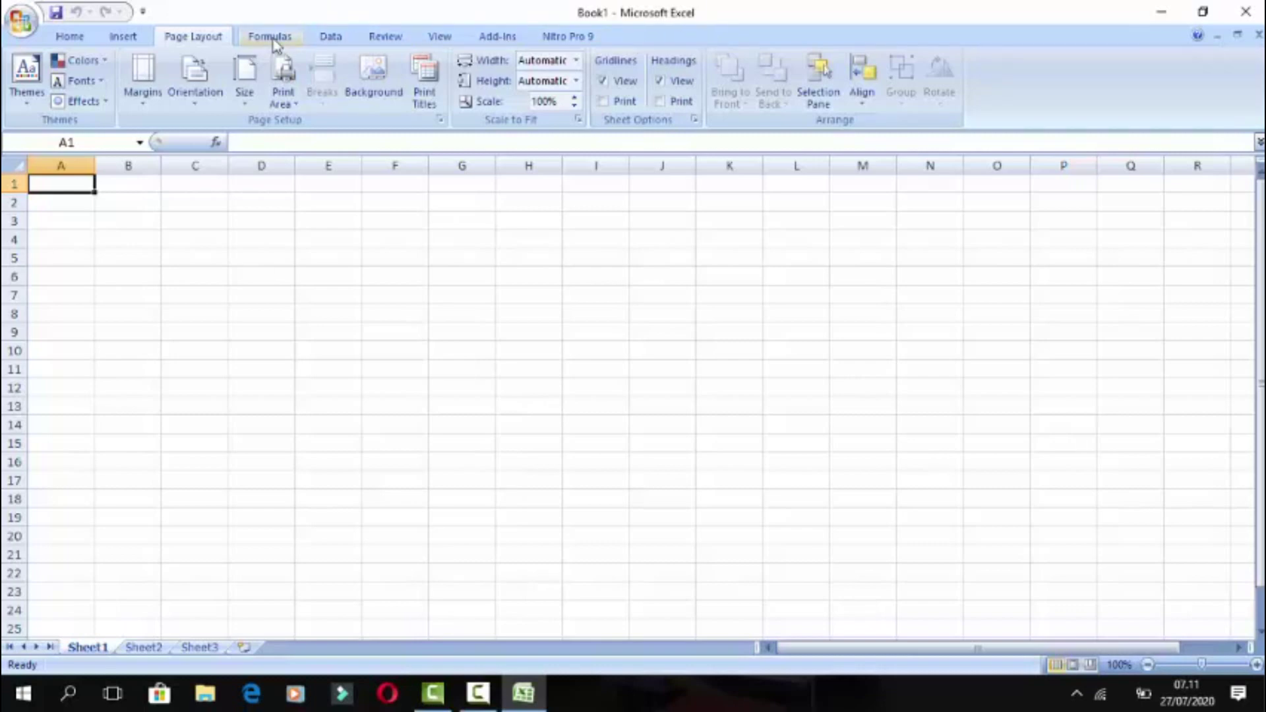
{"action": "left_click", "coordinate": [275, 40]}
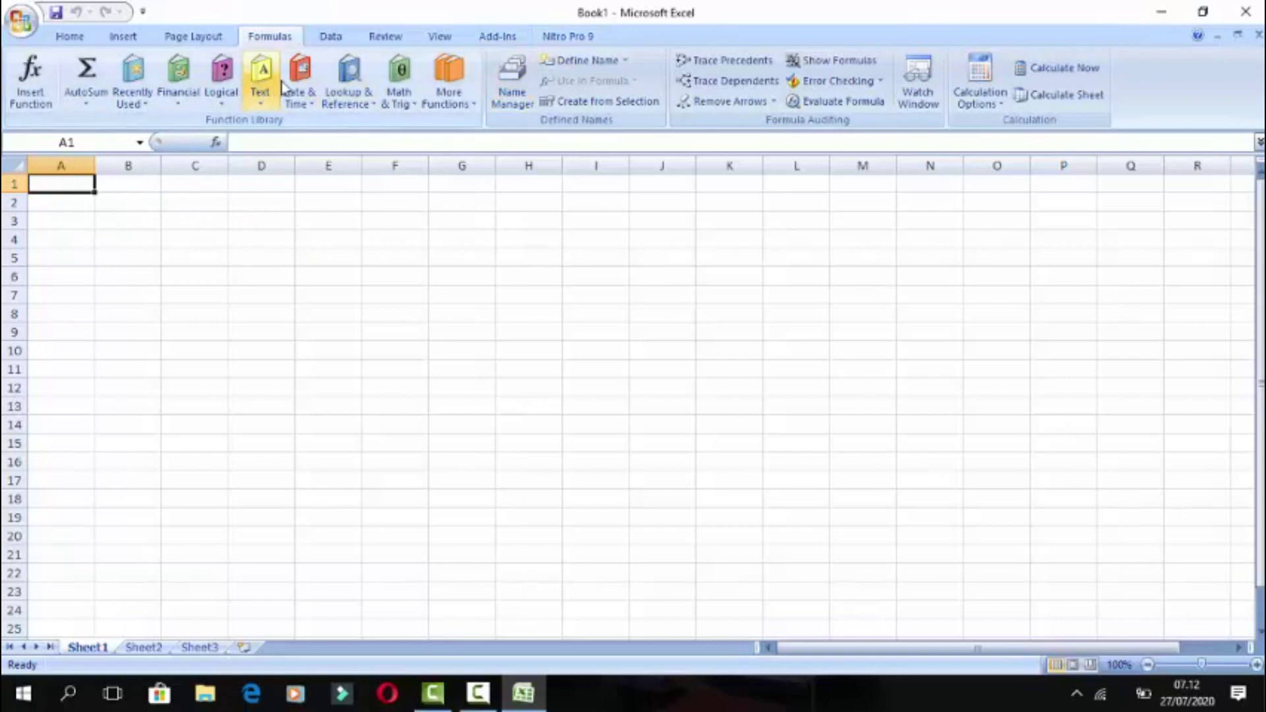
{"action": "left_click", "coordinate": [338, 40]}
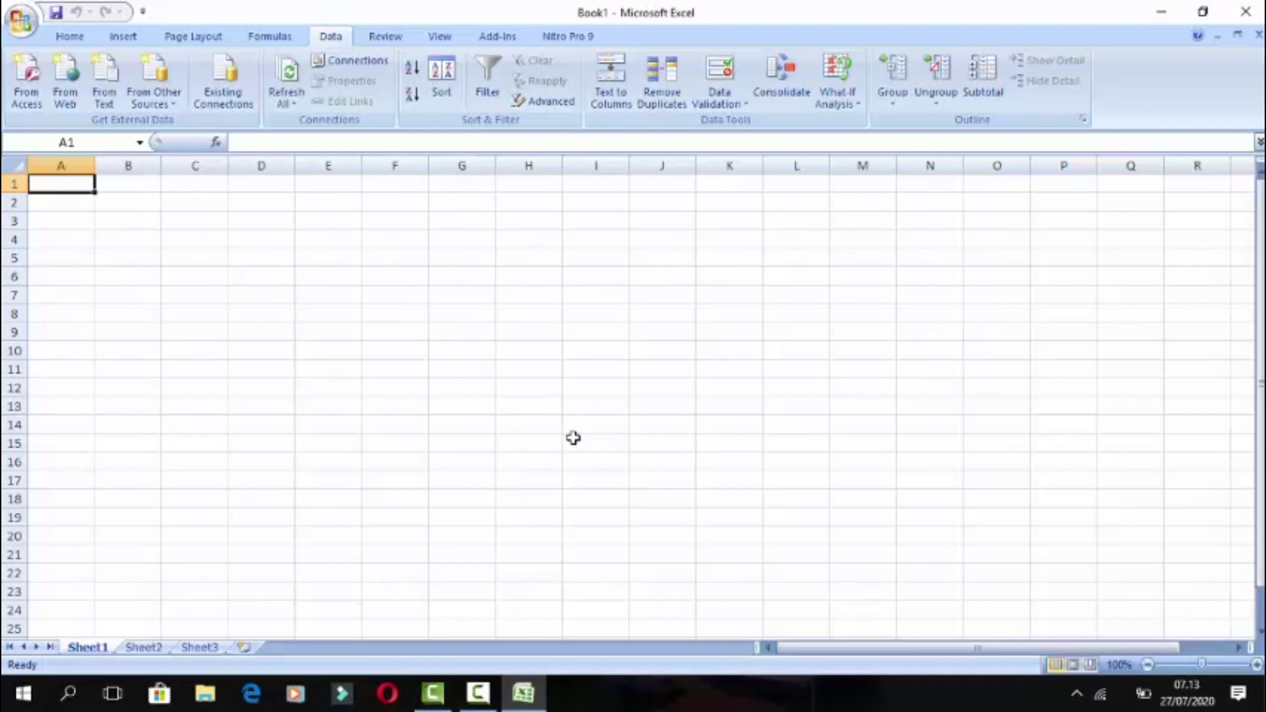
{"action": "left_click", "coordinate": [70, 40]}
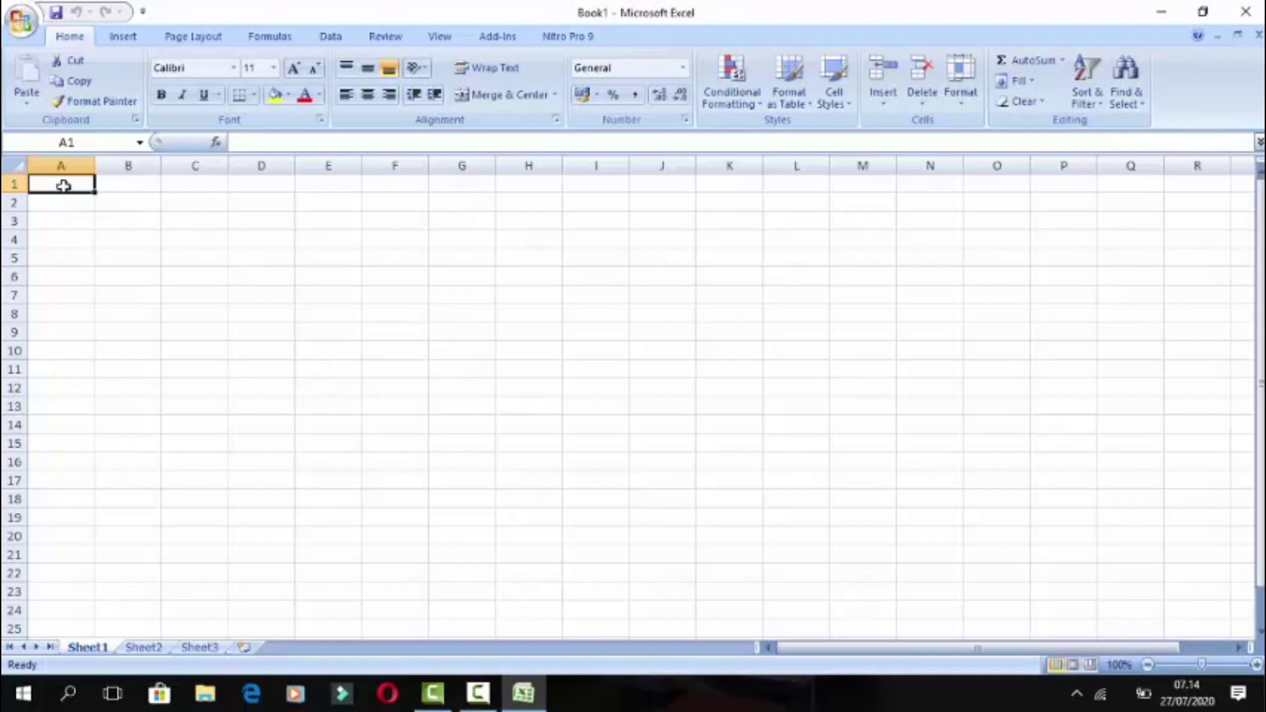
- Highlight columns A through D one at a time, and rows 1 through 4 one at a time
{"action": "left_click", "coordinate": [64, 158]}
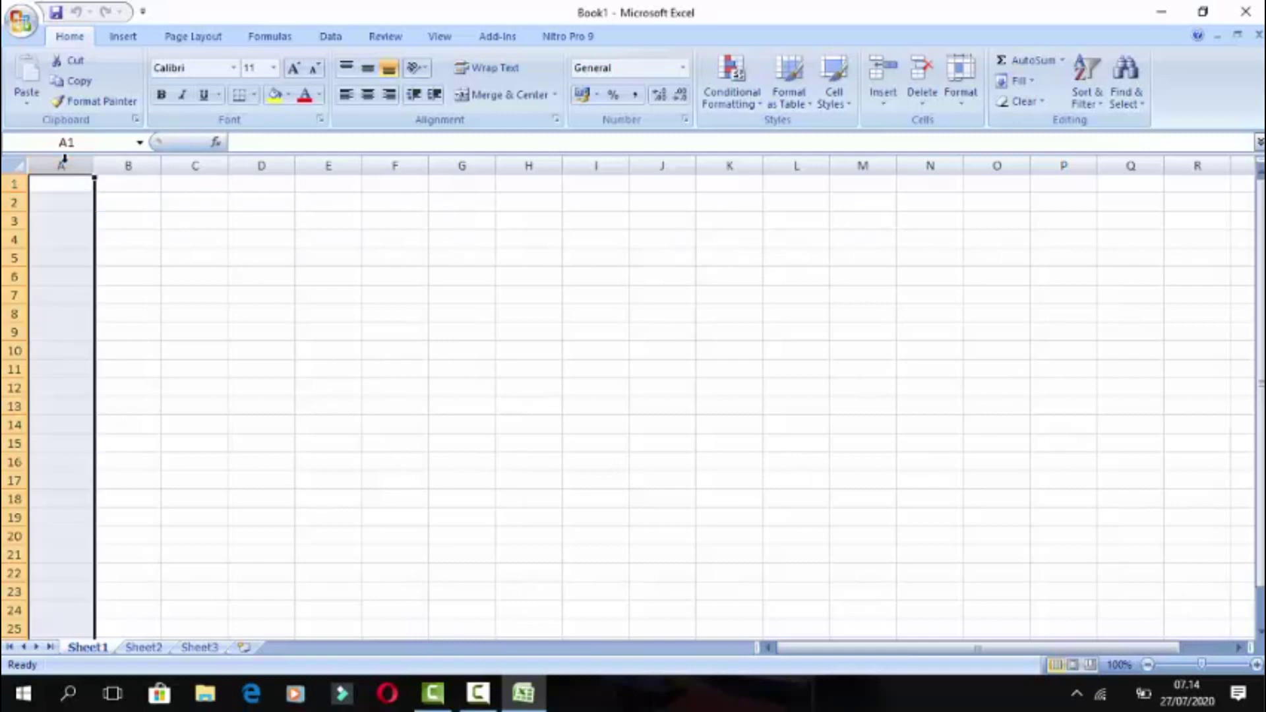
{"action": "left_click", "coordinate": [139, 165]}
{"action": "left_click", "coordinate": [194, 165]}
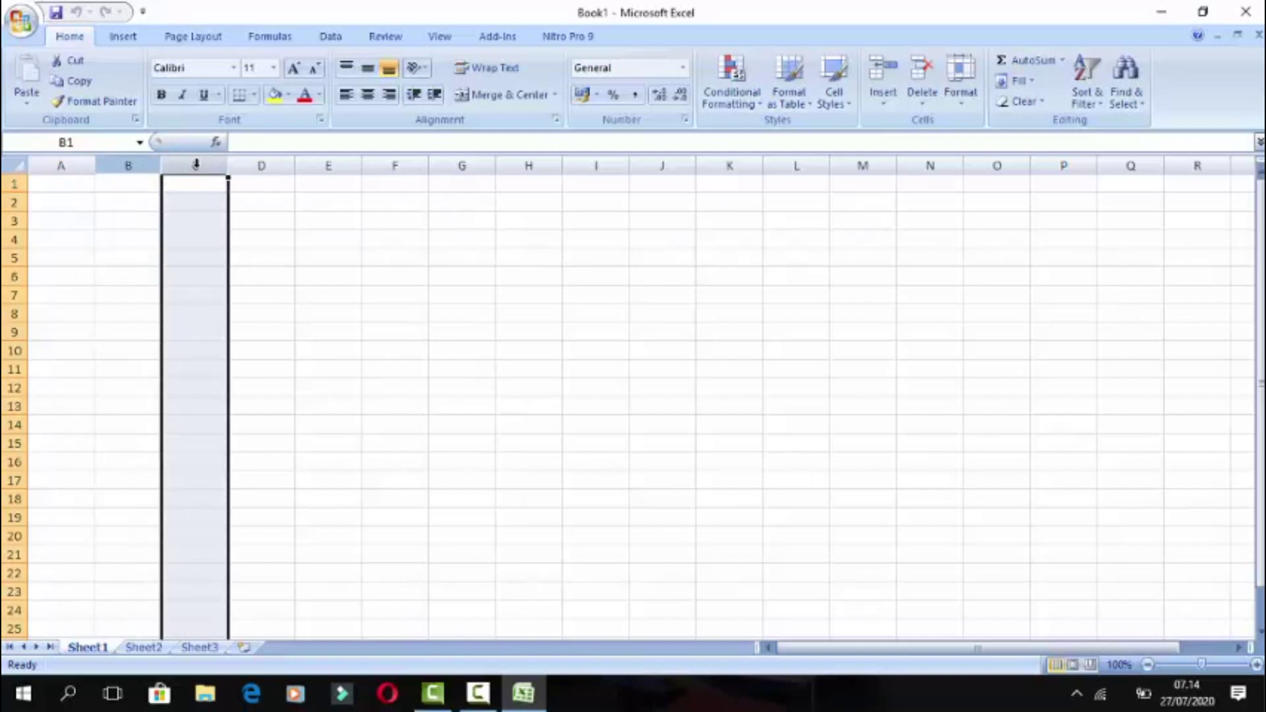
{"action": "left_click", "coordinate": [264, 166]}
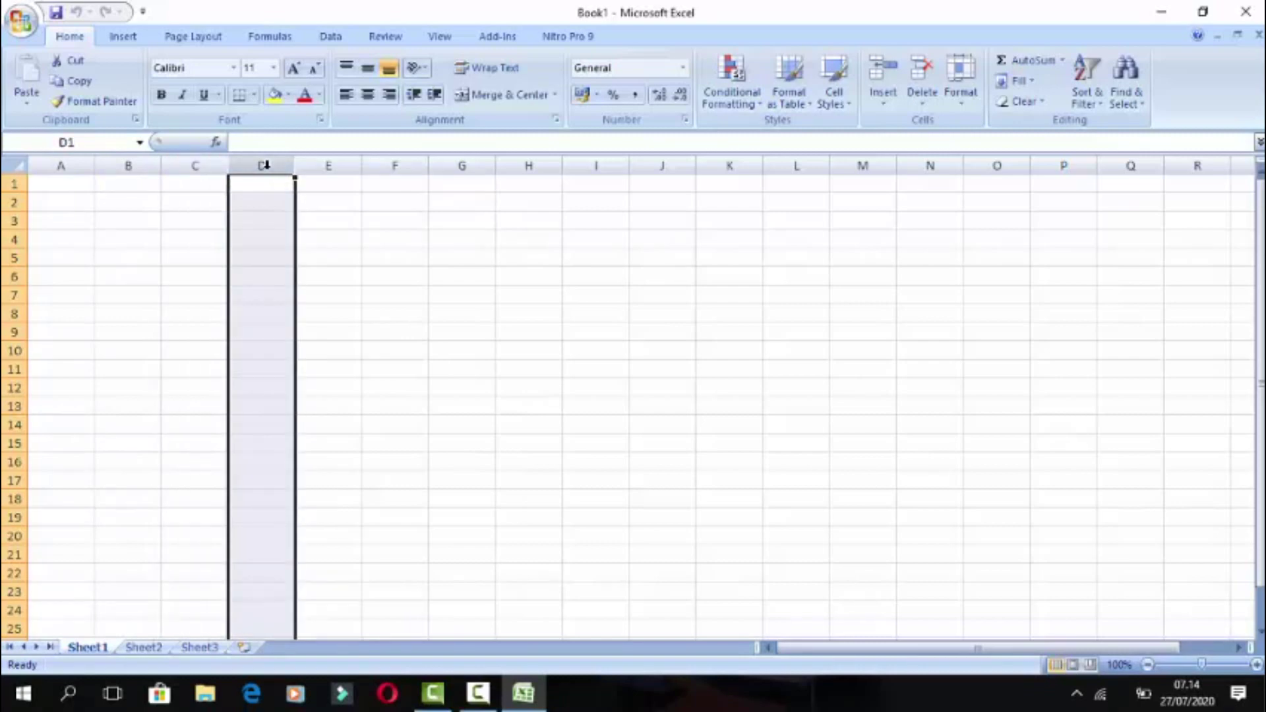
{"action": "left_click", "coordinate": [11, 184]}
{"action": "left_click", "coordinate": [10, 203]}
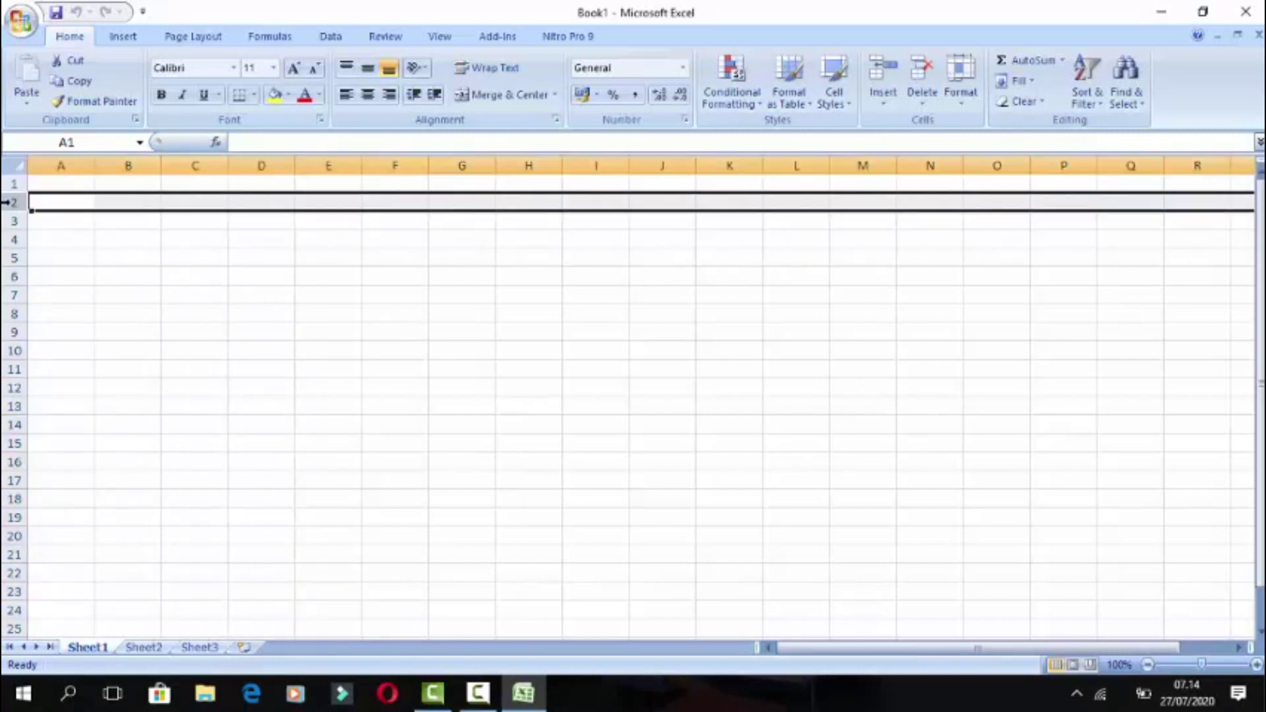
{"action": "left_click", "coordinate": [9, 221]}
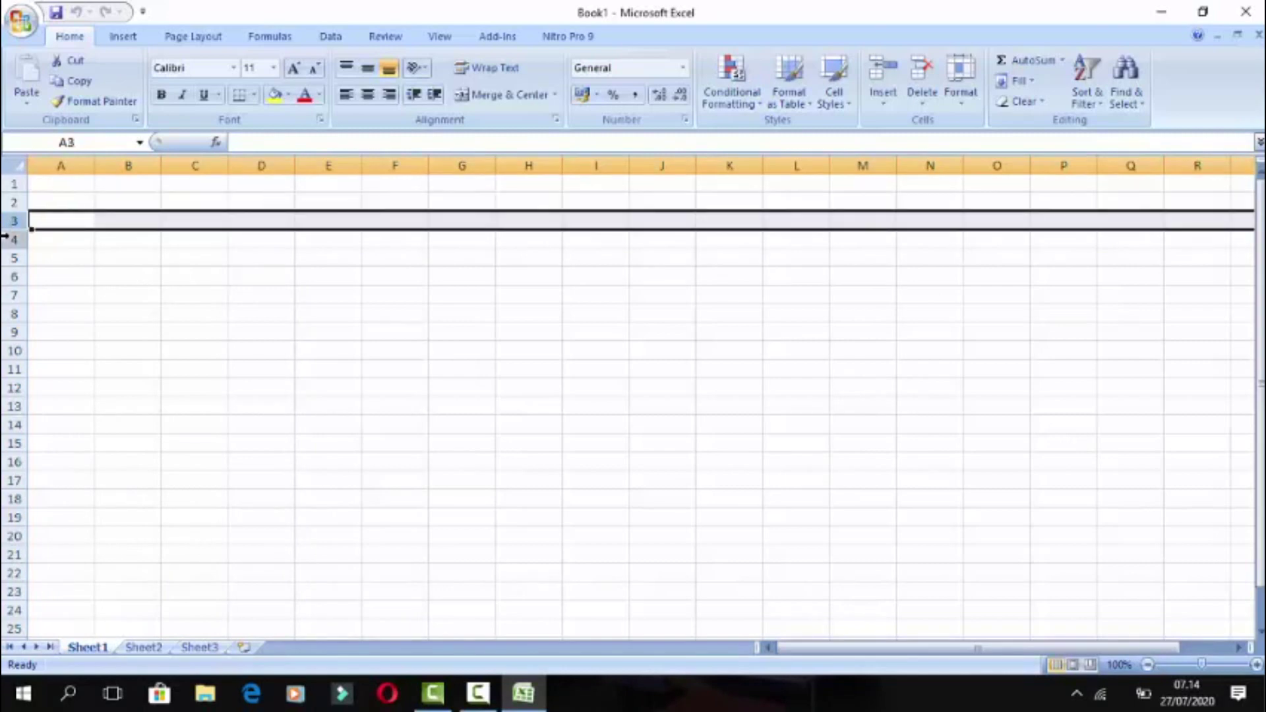
{"action": "left_click", "coordinate": [10, 239]}
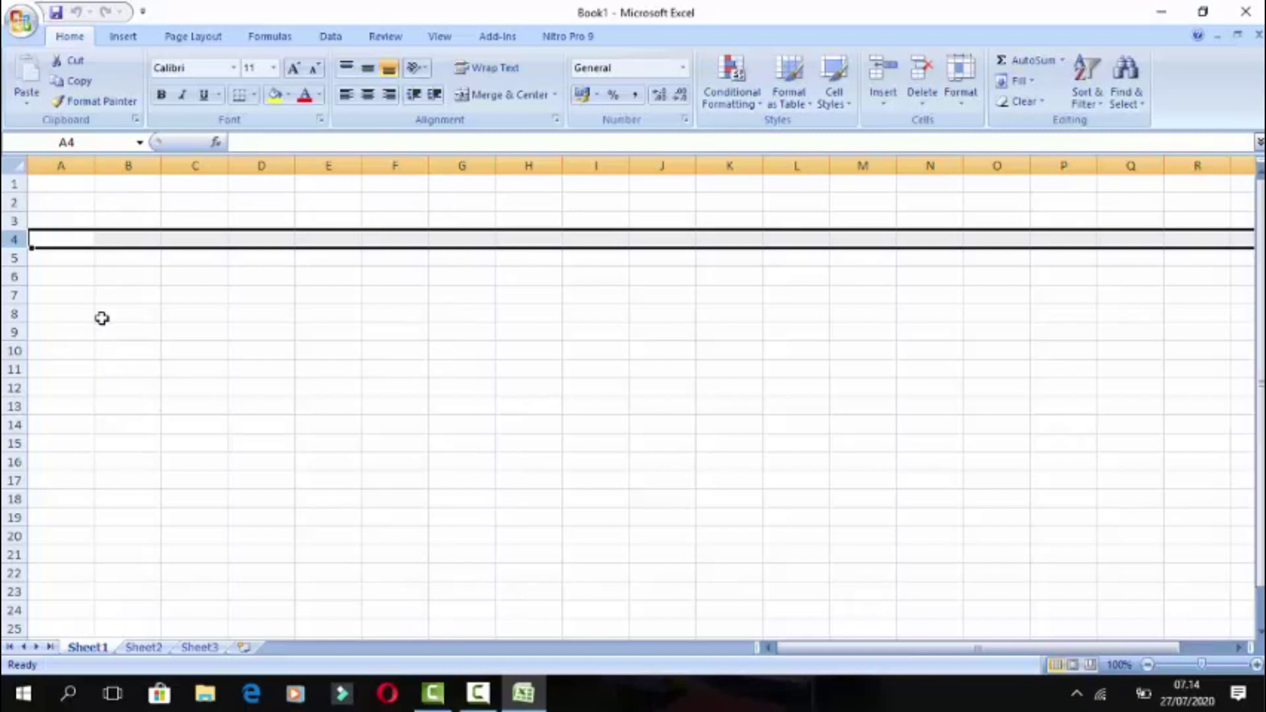
- Highlight the whole columns A, B, C, K and L one at a time
{"action": "left_click", "coordinate": [72, 161]}
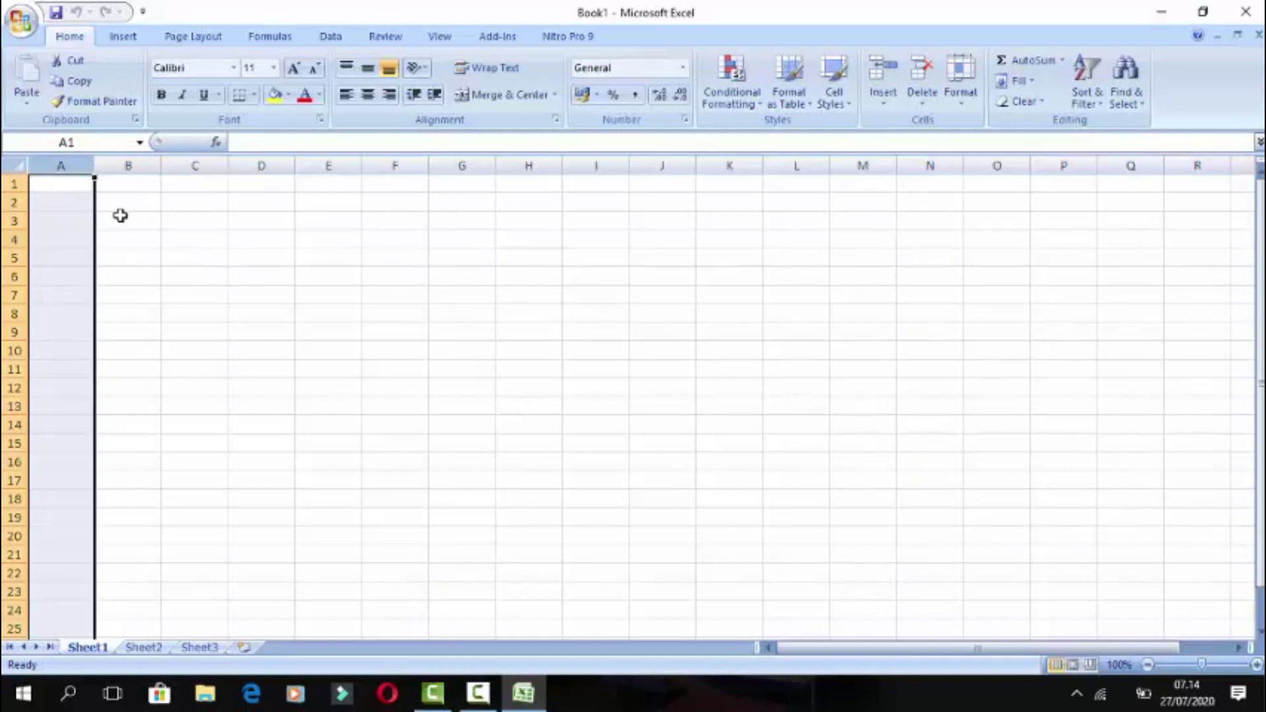
{"action": "left_click", "coordinate": [132, 163]}
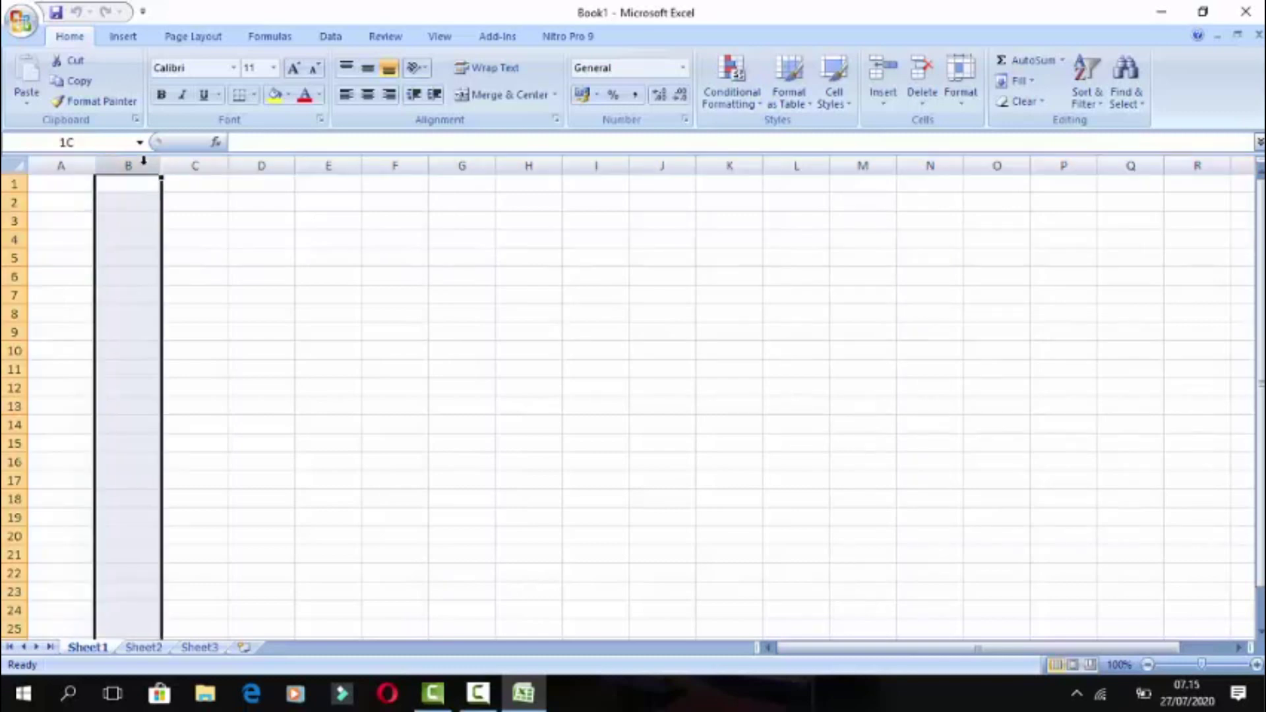
{"action": "left_click", "coordinate": [197, 165]}
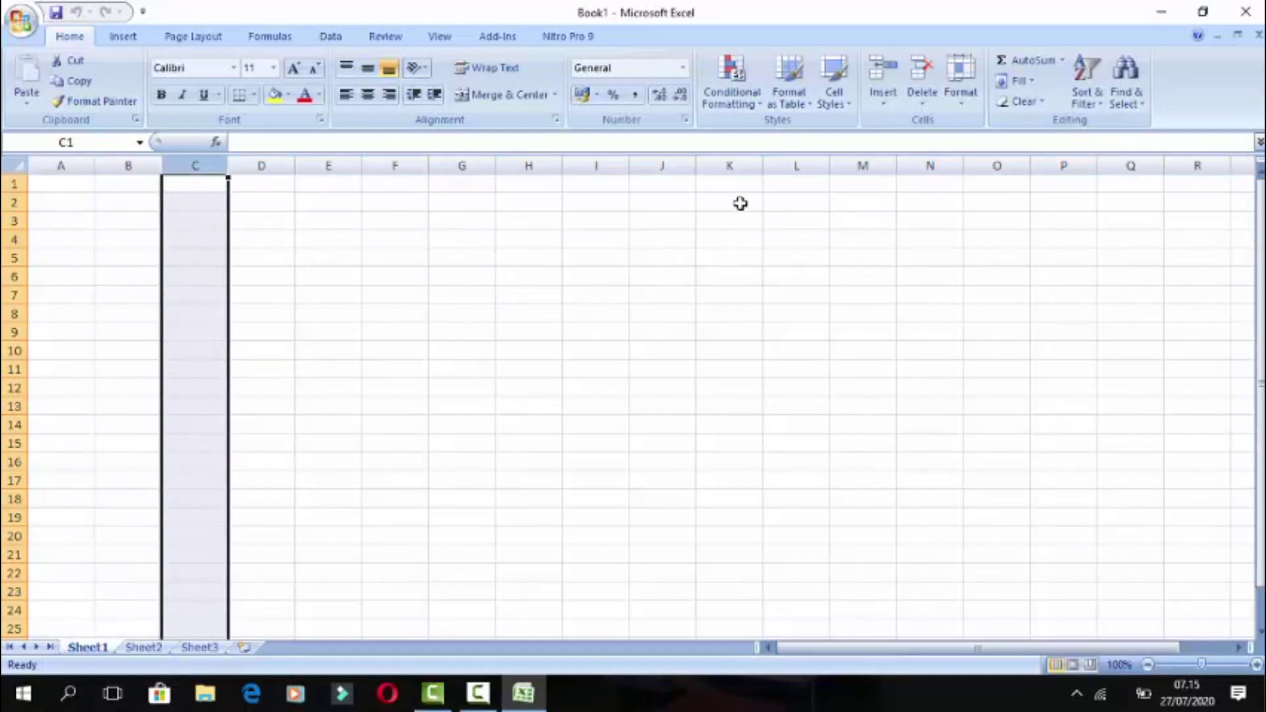
{"action": "left_click", "coordinate": [734, 163]}
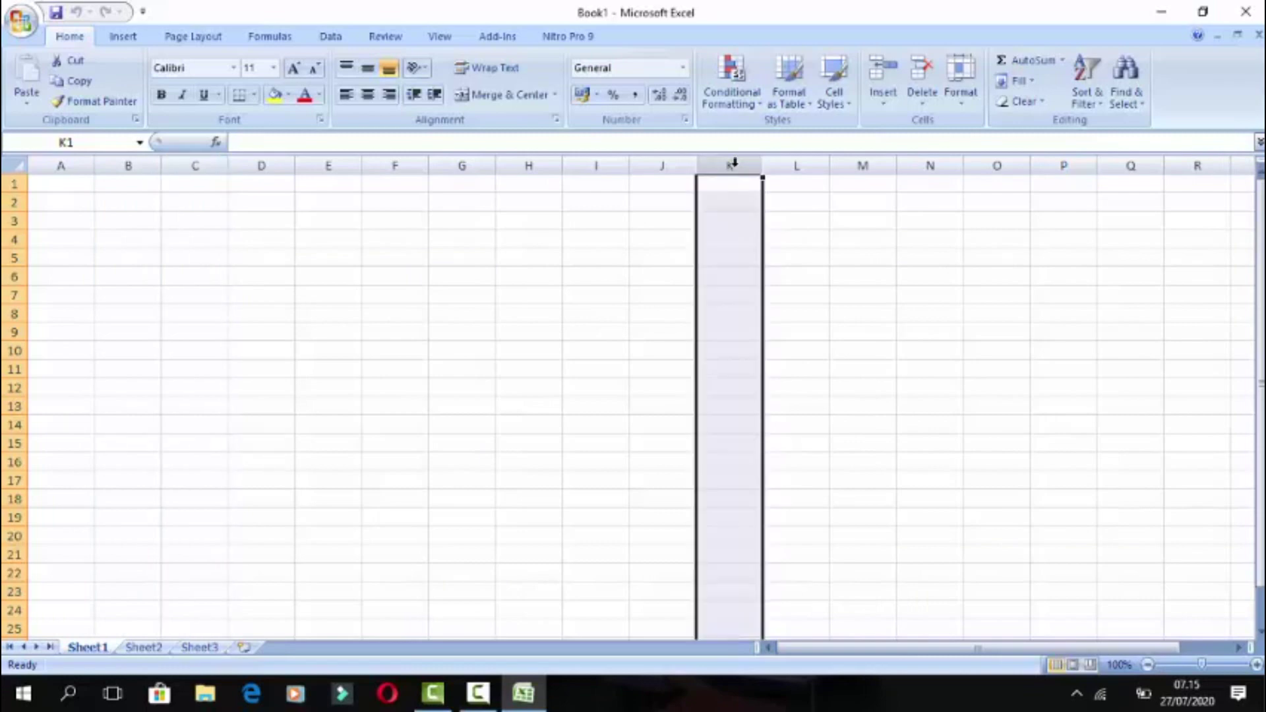
{"action": "left_click", "coordinate": [797, 166]}
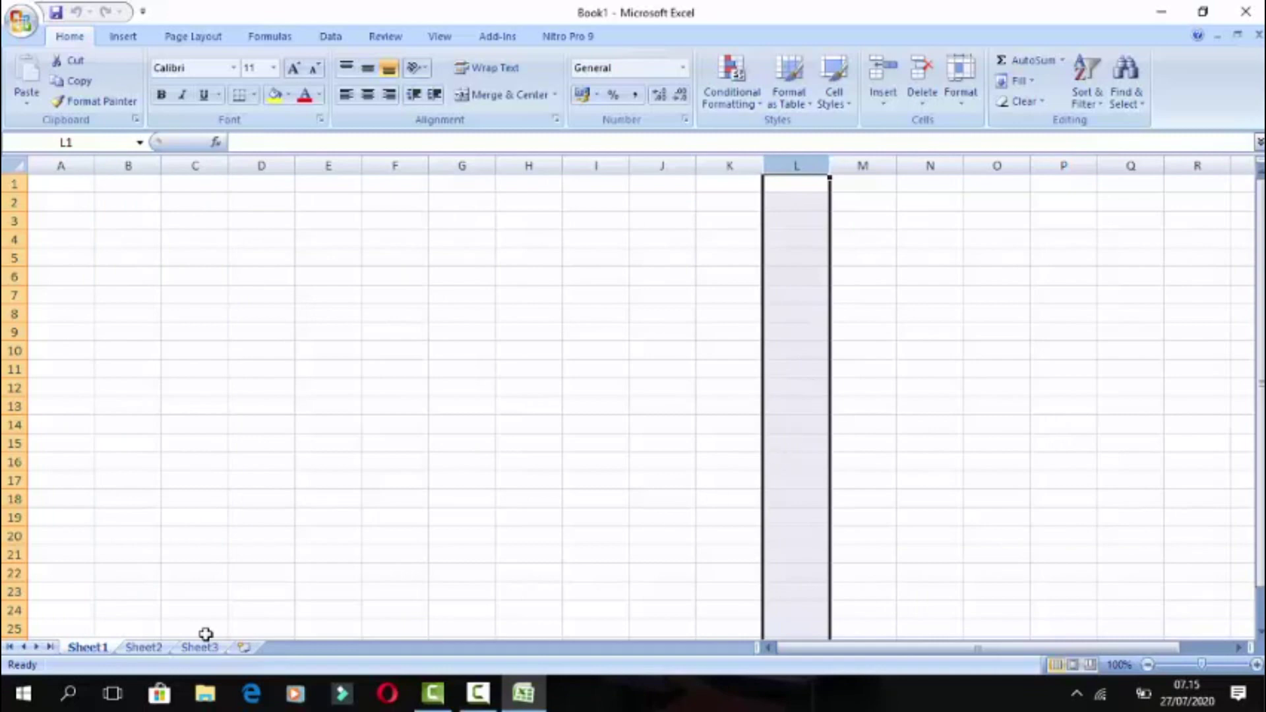
- Highlight rows 1 through 4 individually, and compare column A with row 1
{"action": "left_click", "coordinate": [14, 185]}
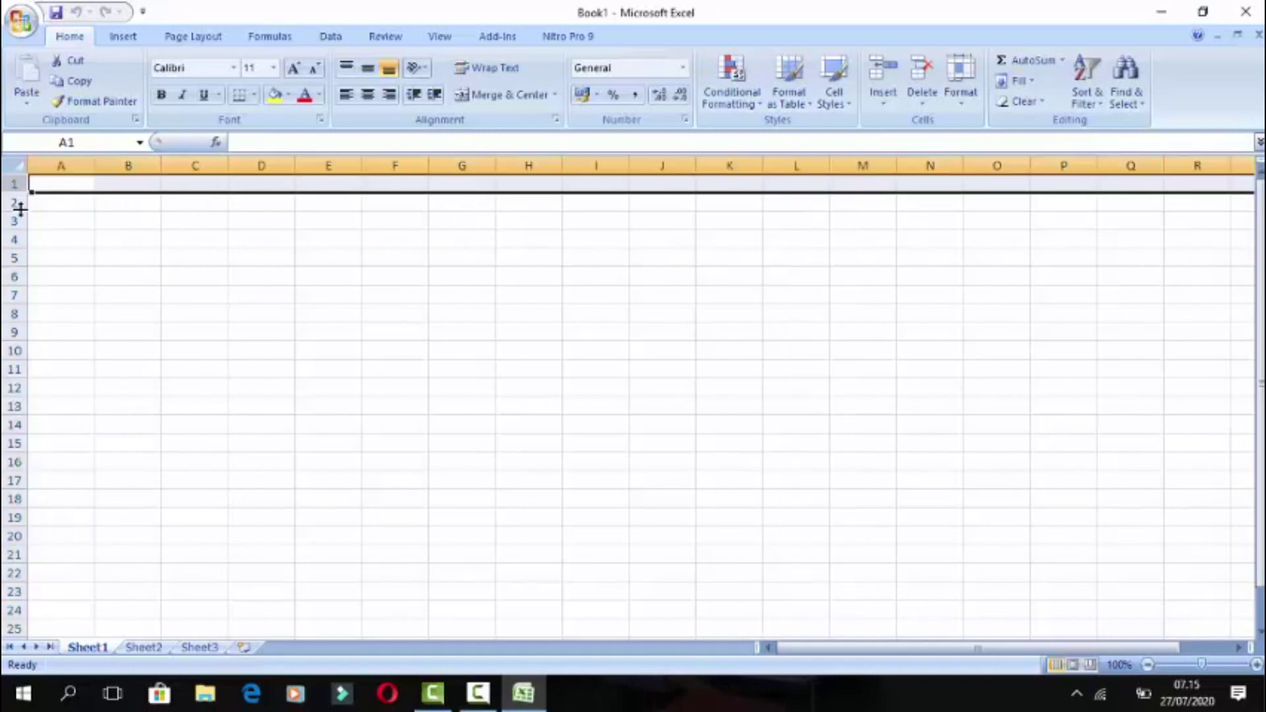
{"action": "left_click", "coordinate": [15, 203]}
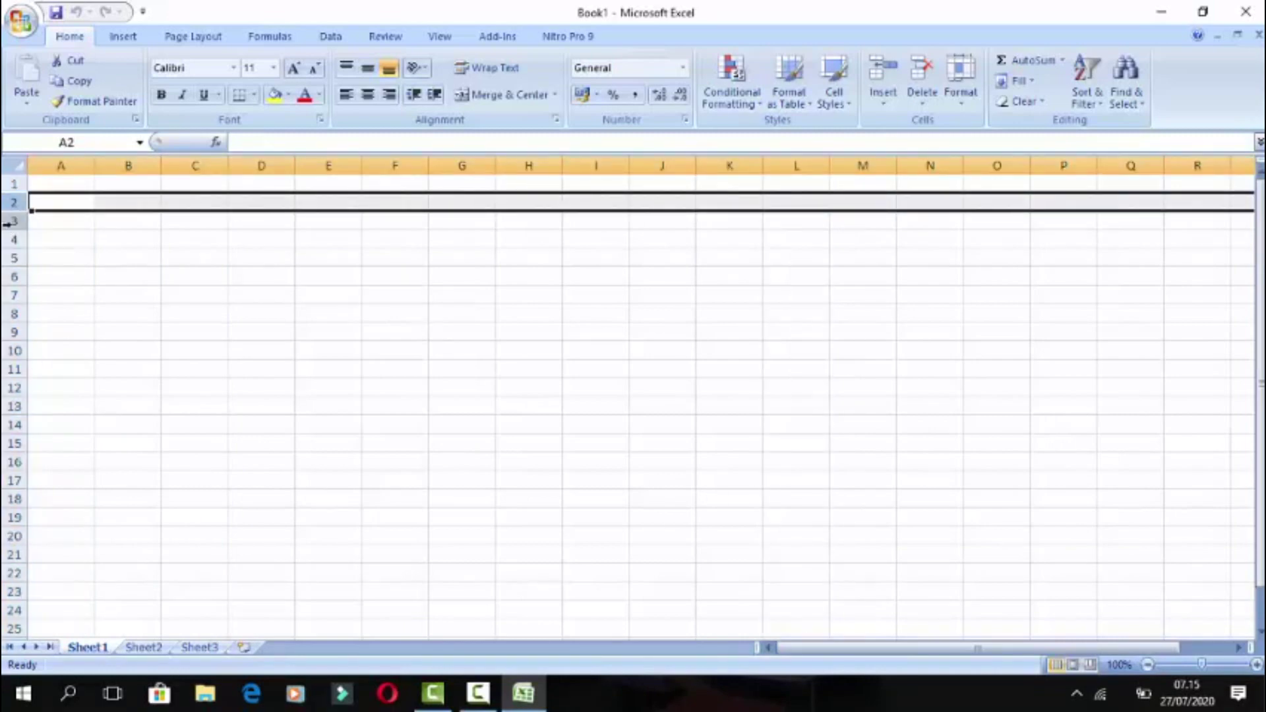
{"action": "left_click", "coordinate": [10, 221]}
{"action": "left_click", "coordinate": [13, 240]}
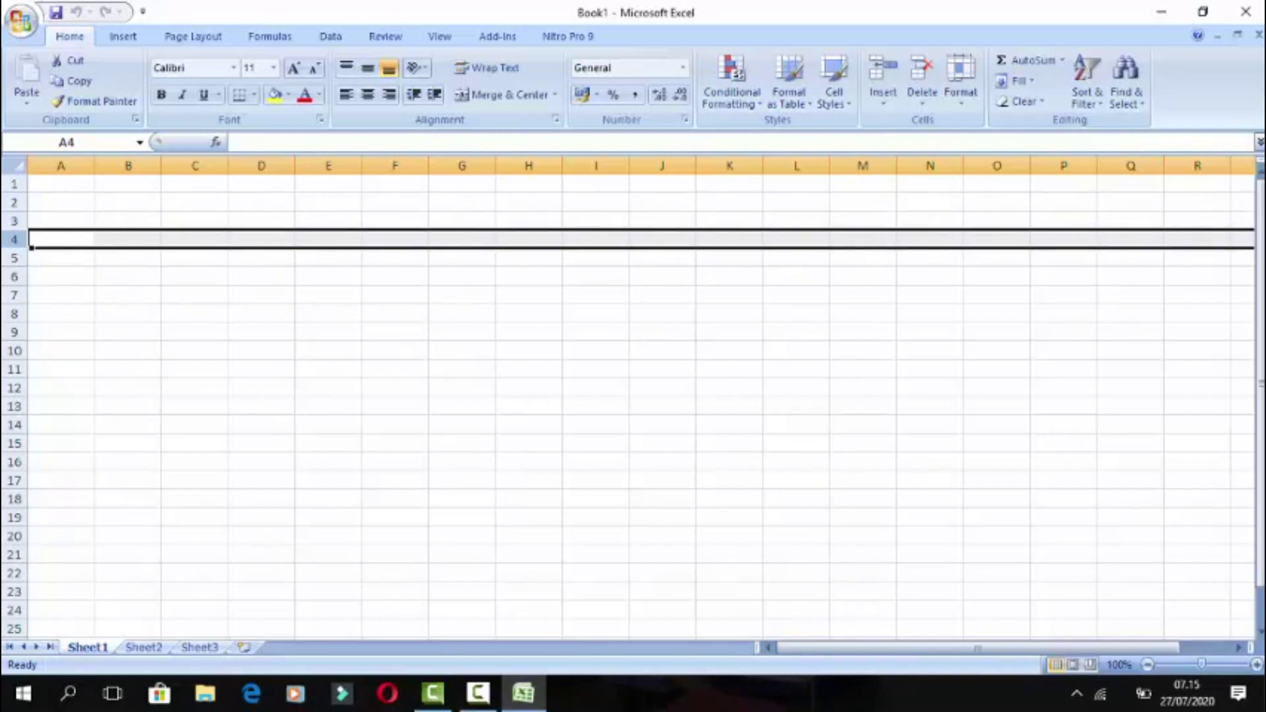
{"action": "left_click", "coordinate": [70, 160]}
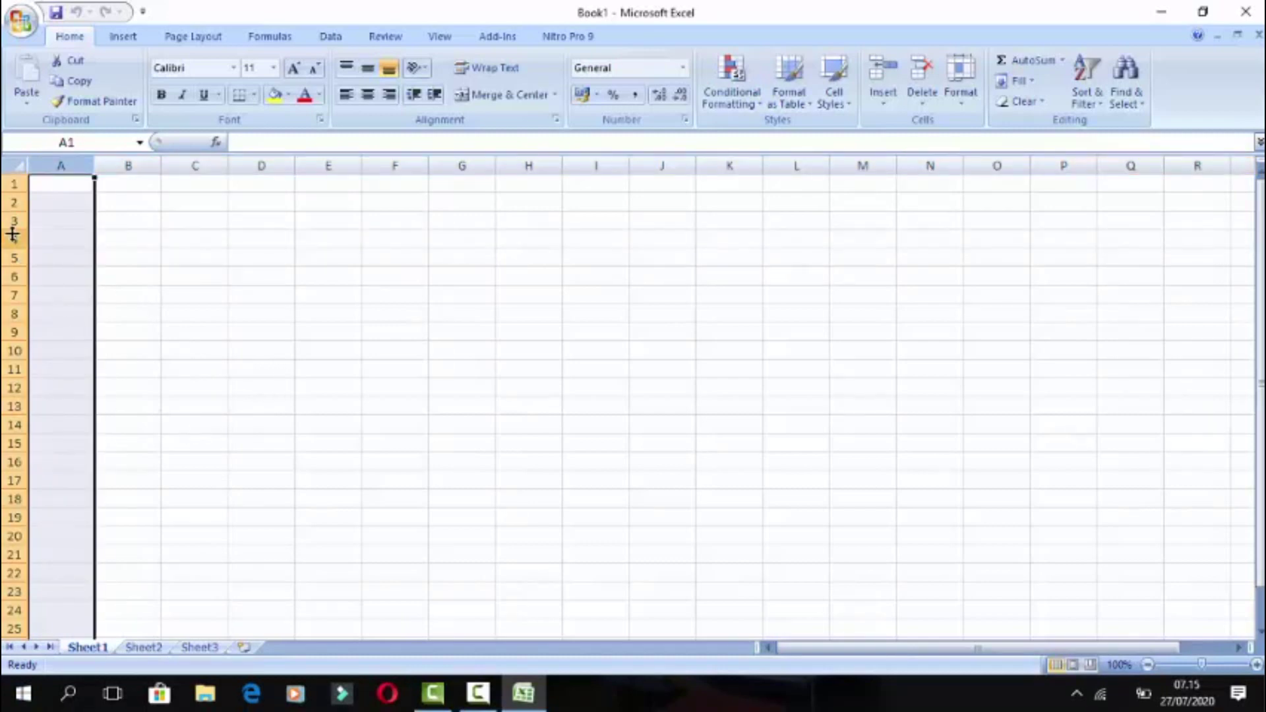
{"action": "left_click", "coordinate": [8, 186]}
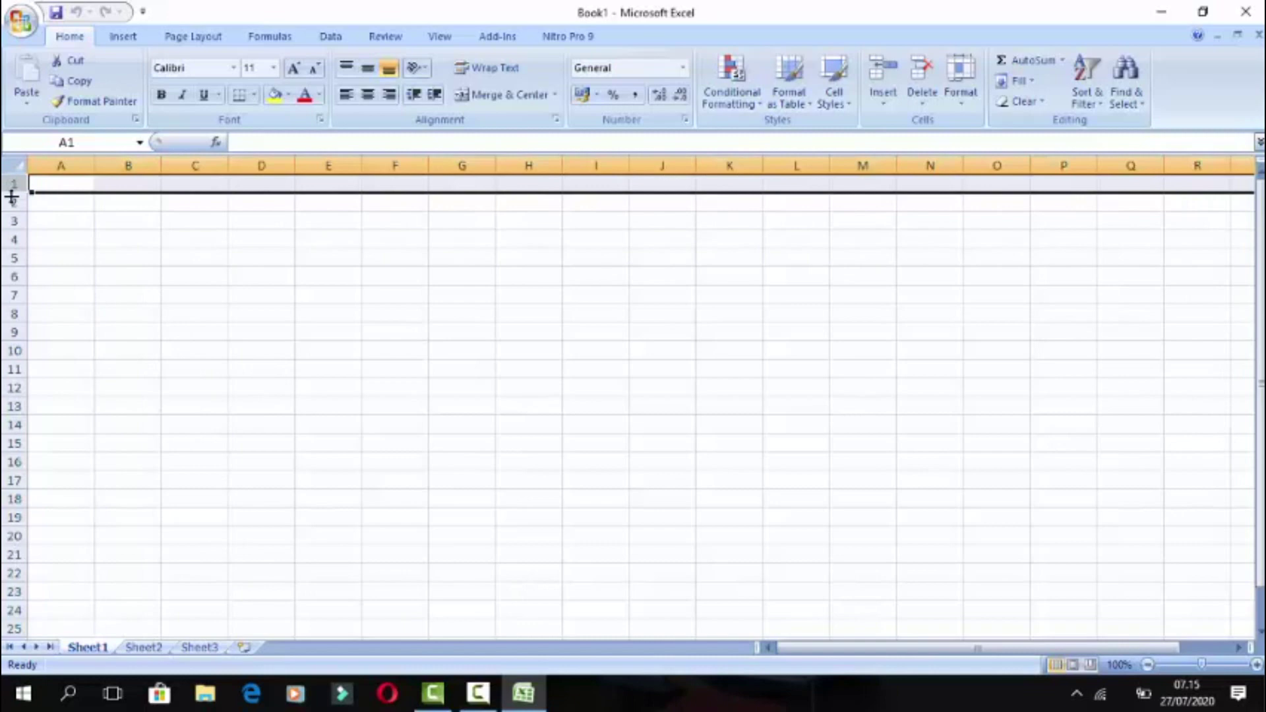
- Select individual cells such as A1, B1, C2, D3, C4 and D4 to examine how cell addresses are formed
{"action": "left_click", "coordinate": [166, 310]}
{"action": "left_click", "coordinate": [70, 185]}
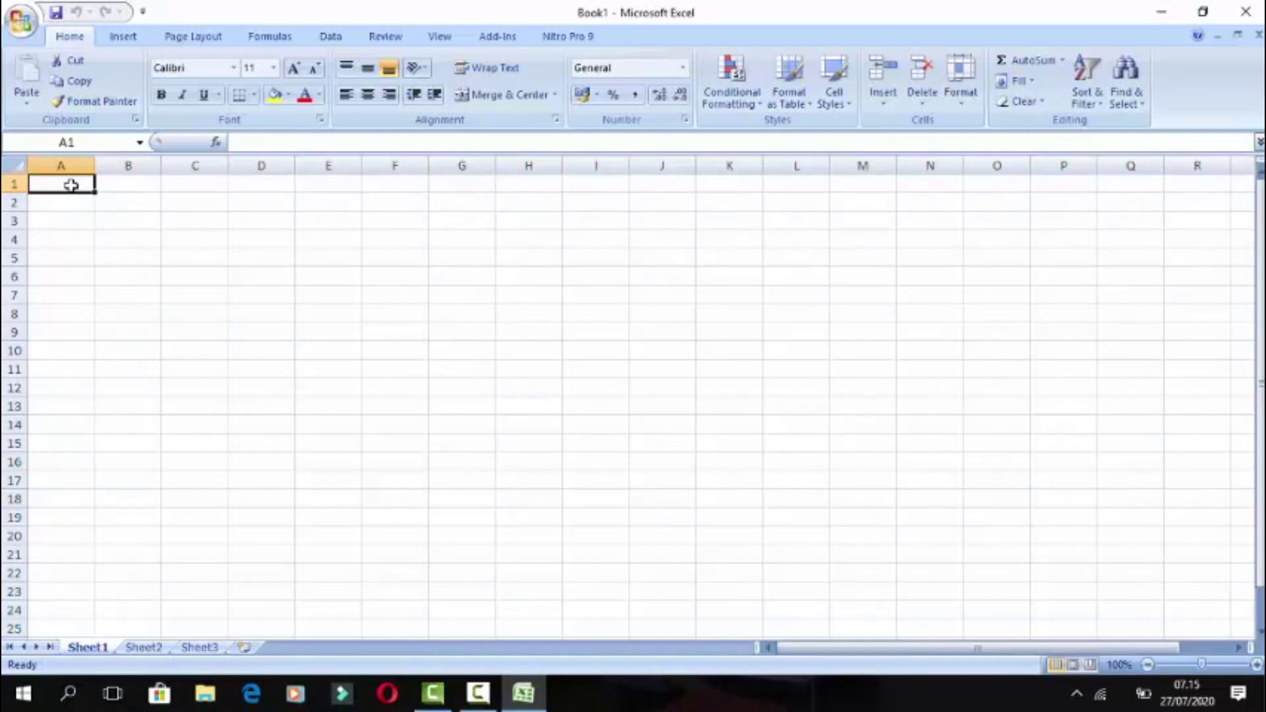
{"action": "left_click", "coordinate": [110, 185]}
{"action": "left_click", "coordinate": [184, 201]}
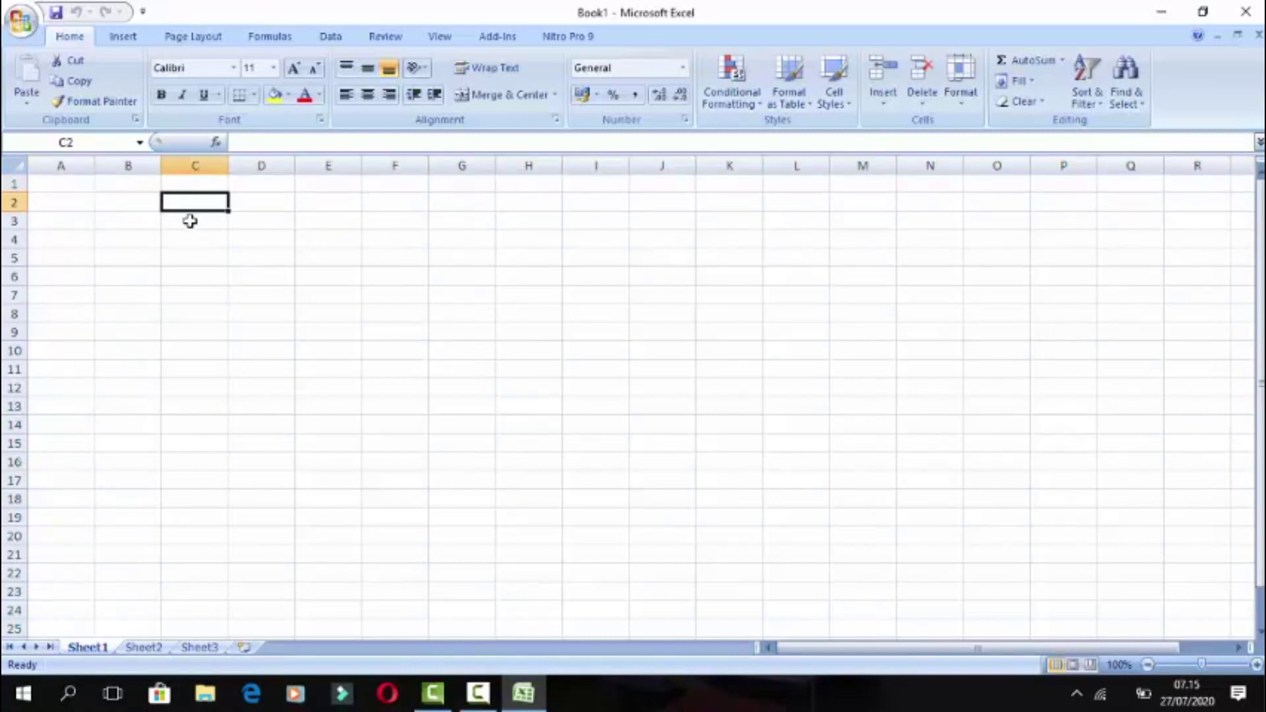
{"action": "left_click", "coordinate": [277, 222]}
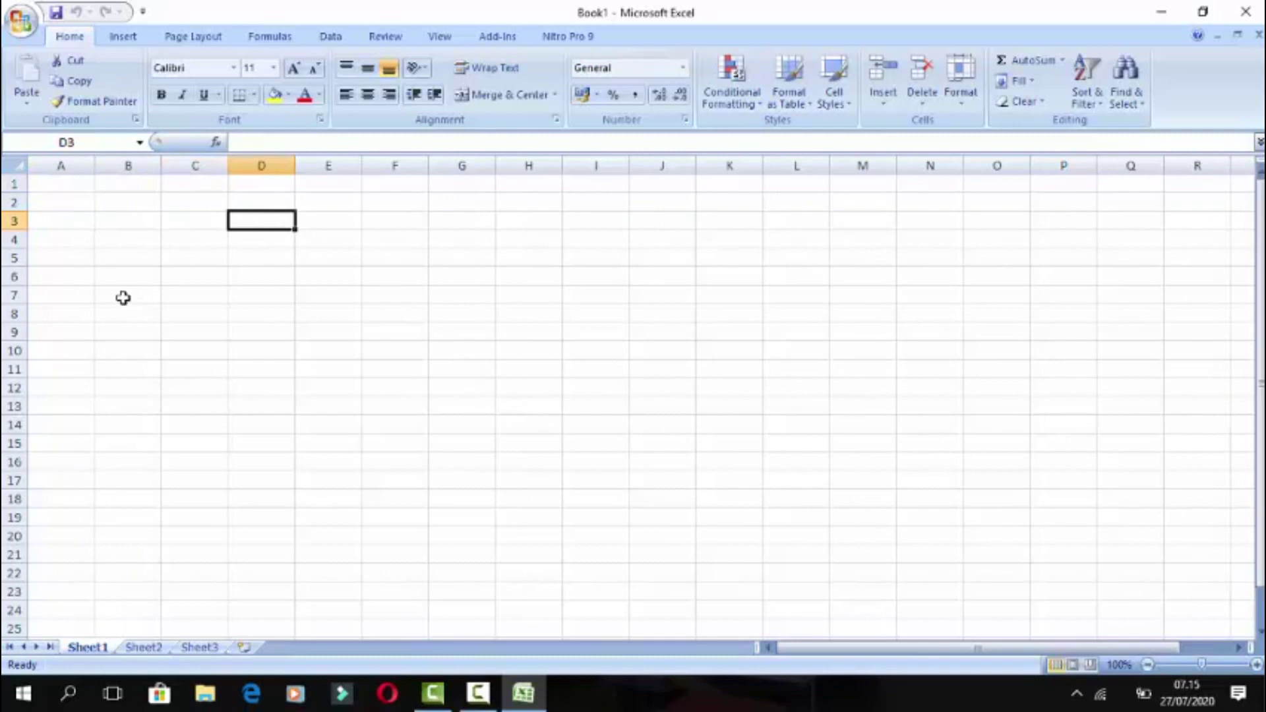
{"action": "left_click", "coordinate": [200, 244]}
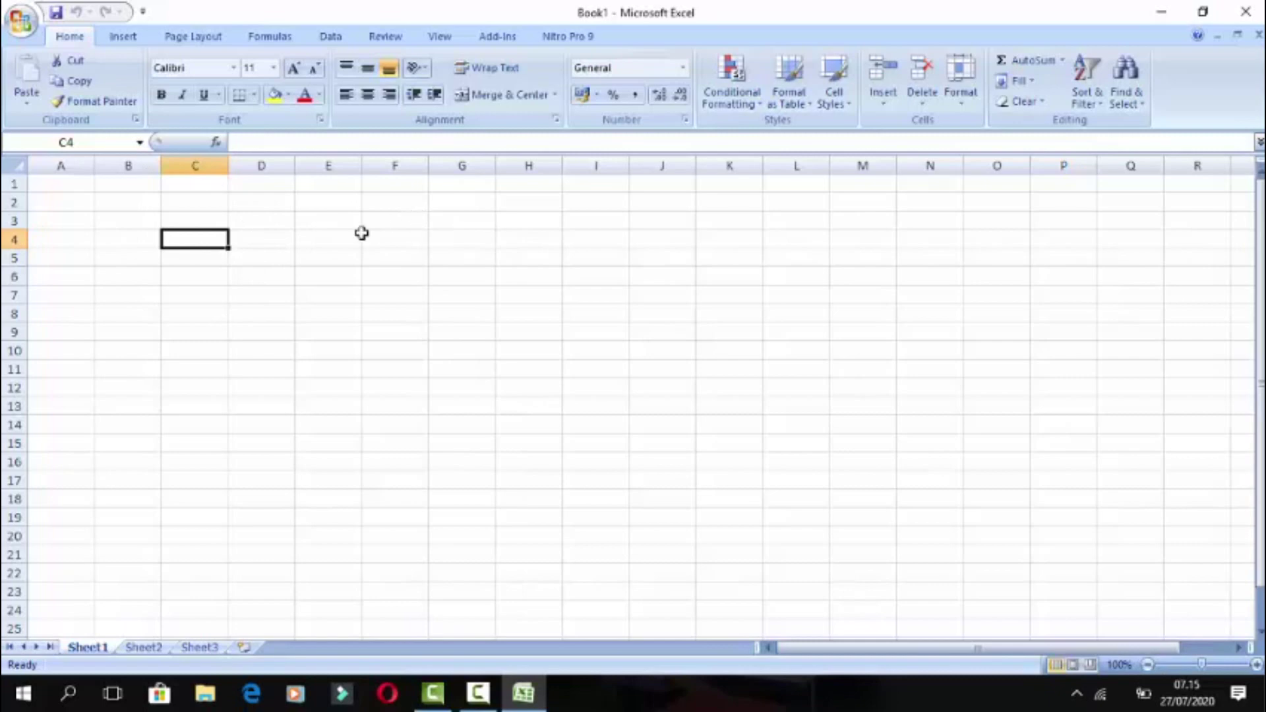
{"action": "left_click", "coordinate": [279, 234]}
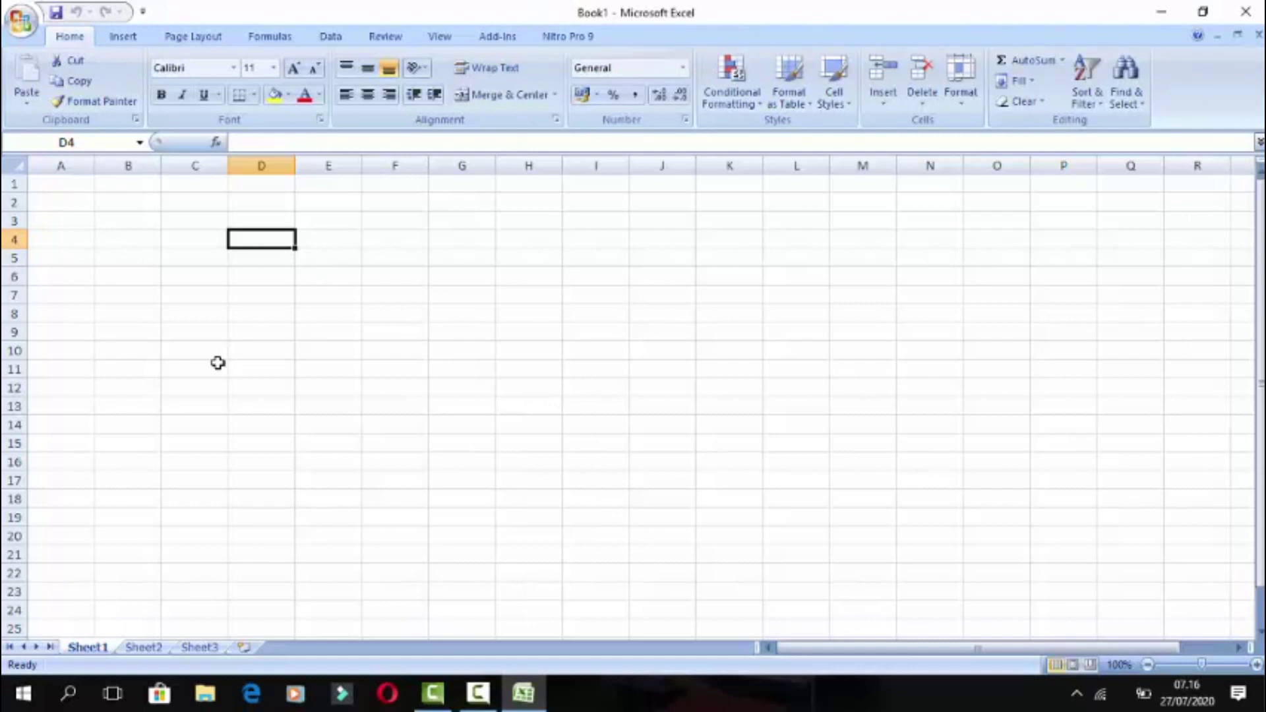
- Add a new worksheet after Sheet3 and rename Sheet1 as "latihan 1"
{"action": "left_click", "coordinate": [244, 648]}
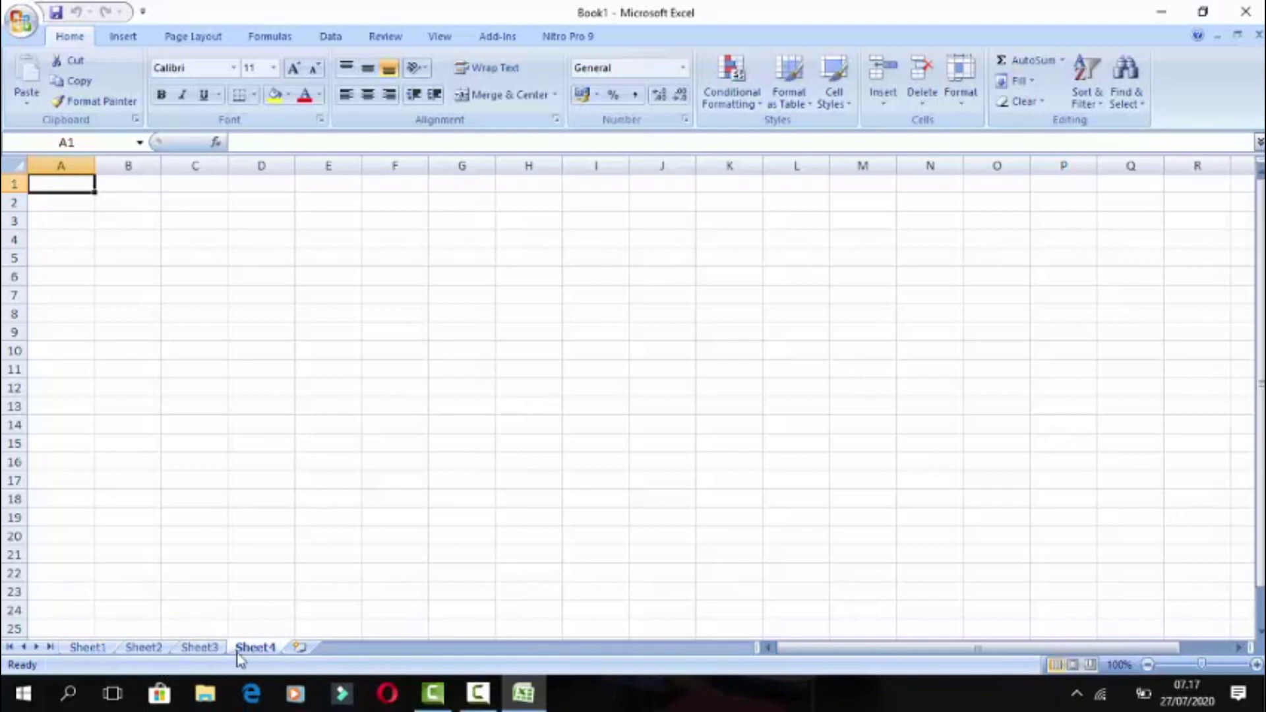
{"action": "left_click", "coordinate": [98, 649]}
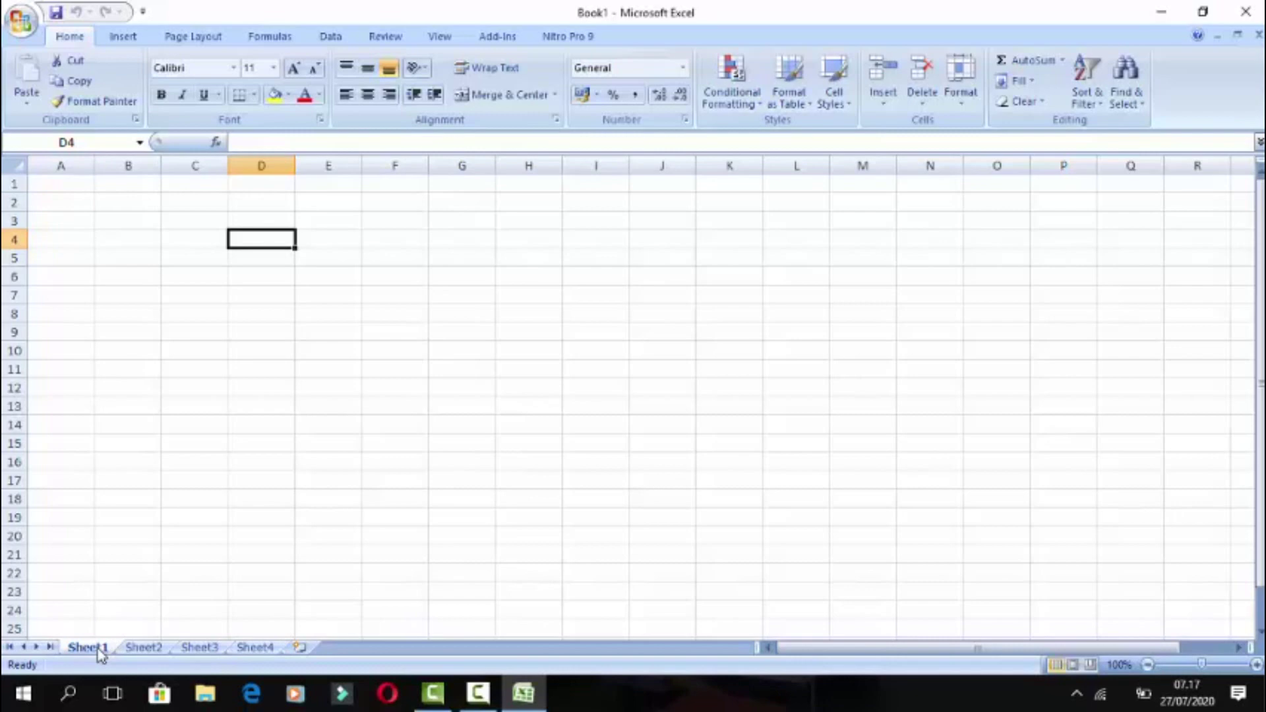
{"action": "double_click", "coordinate": [98, 649]}
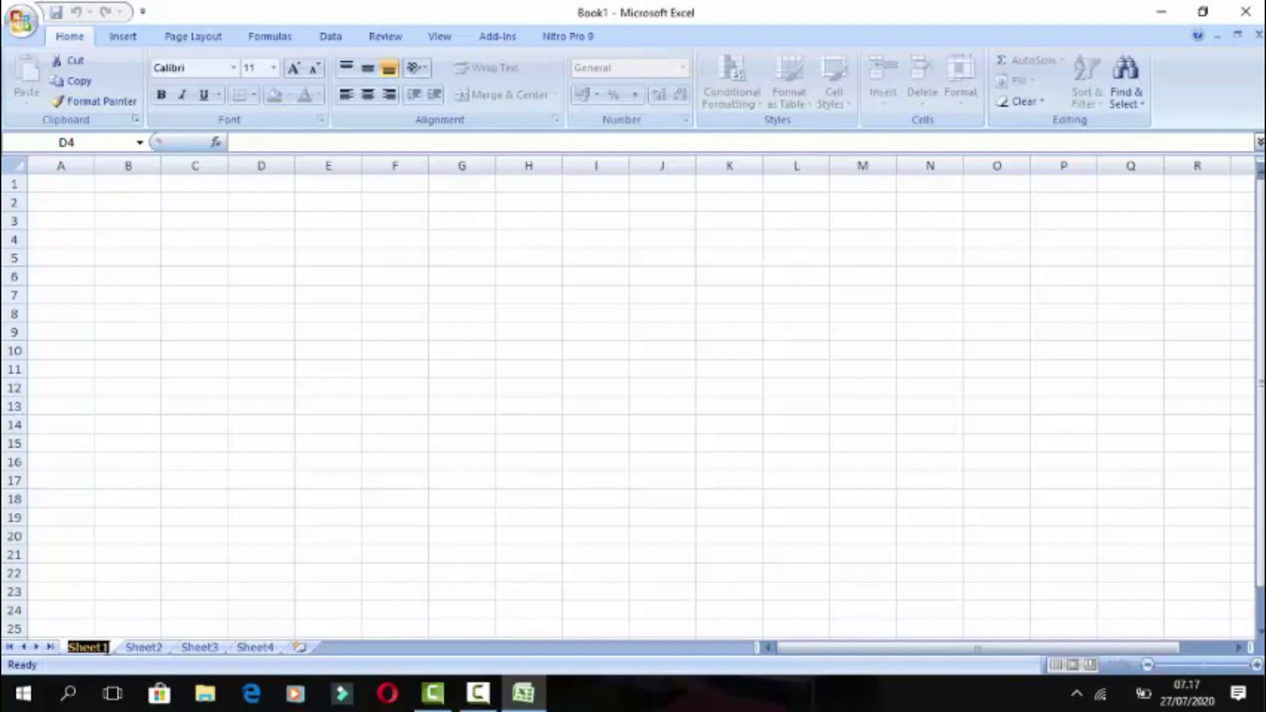
{"action": "type", "text": "lat"}
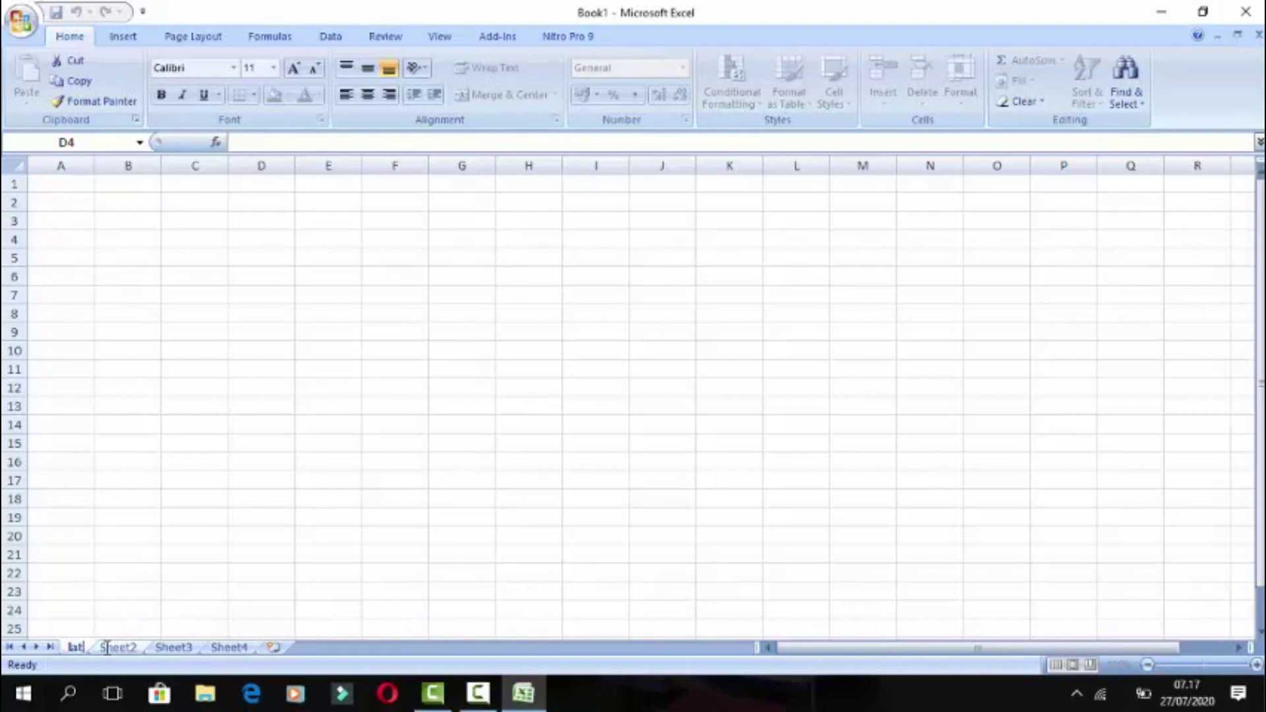
{"action": "type", "text": "ihan 1"}
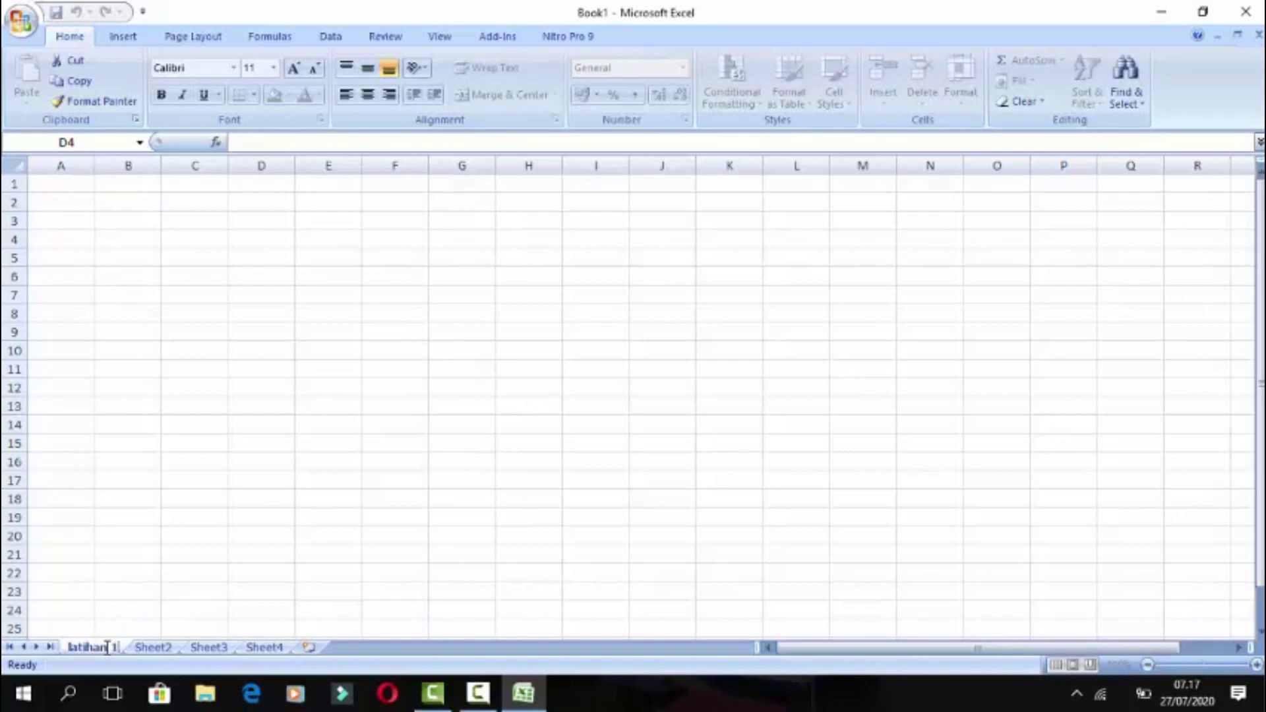
{"action": "left_click", "coordinate": [139, 593]}
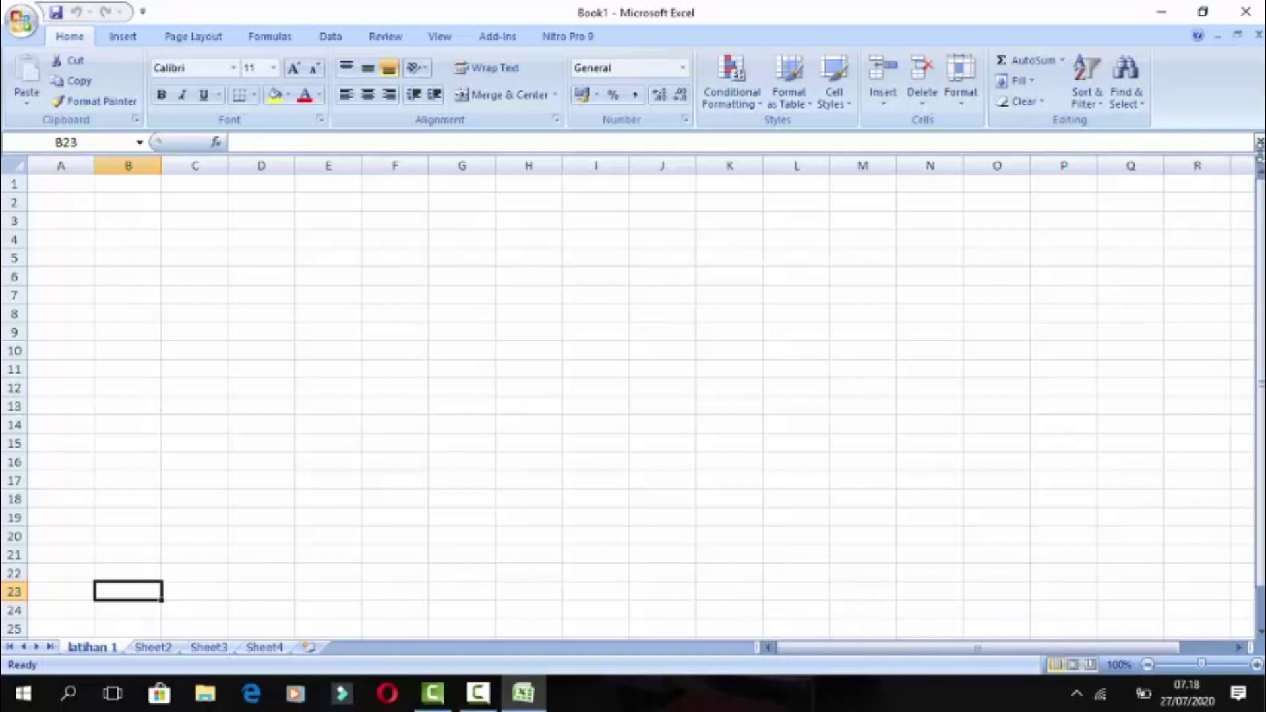
- Scroll the worksheet vertically and horizontally to examine how the visible rows and columns move
{"action": "left_click_drag", "start_coordinate": [1260, 206], "coordinate": [1259, 237]}
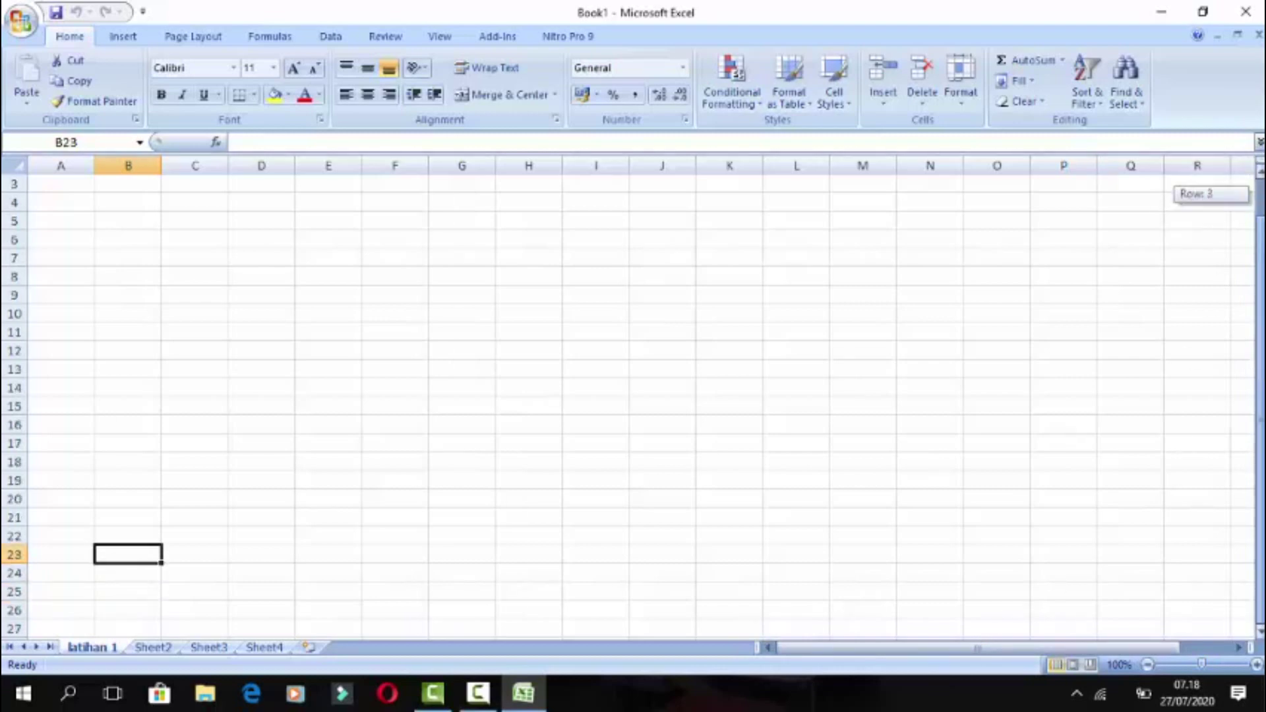
{"action": "left_click_drag", "start_coordinate": [1256, 193], "coordinate": [1256, 181]}
{"action": "left_click_drag", "start_coordinate": [930, 650], "coordinate": [884, 650]}
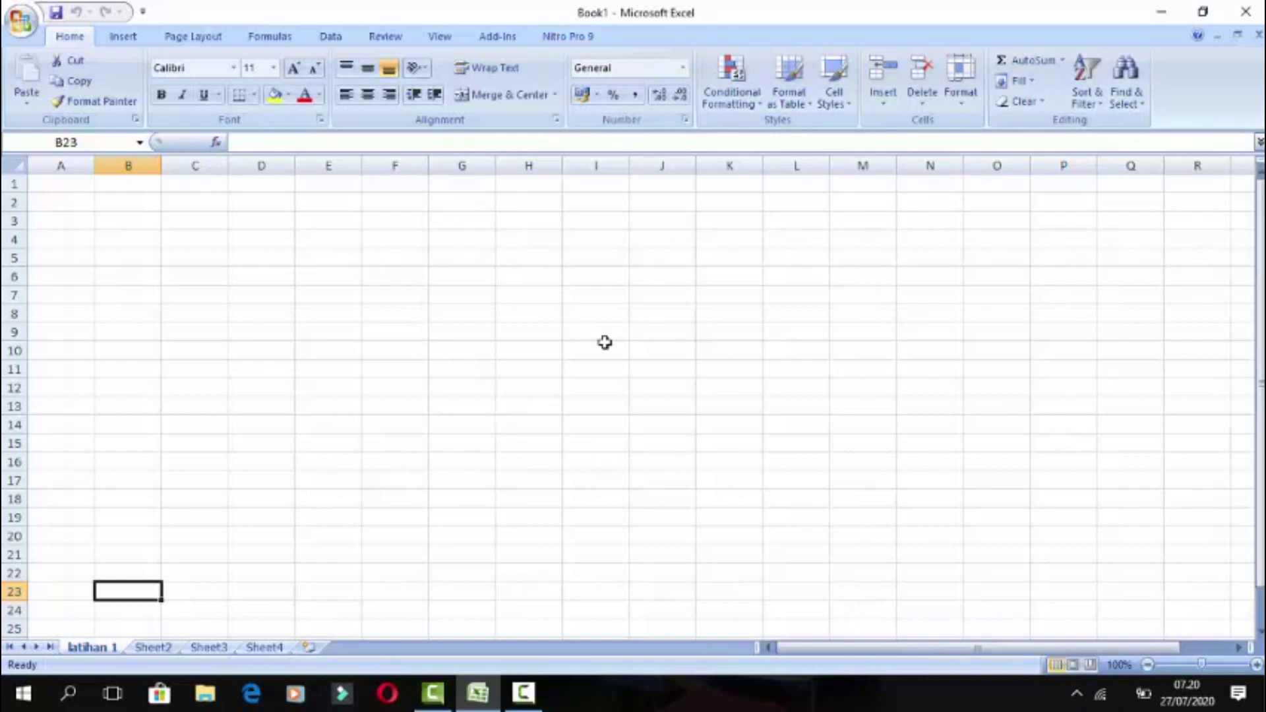
- Try to switch the worksheet to Page Layout view using the Nitro PDF Creator (Pro 9) printer
{"action": "left_click", "coordinate": [1075, 666]}
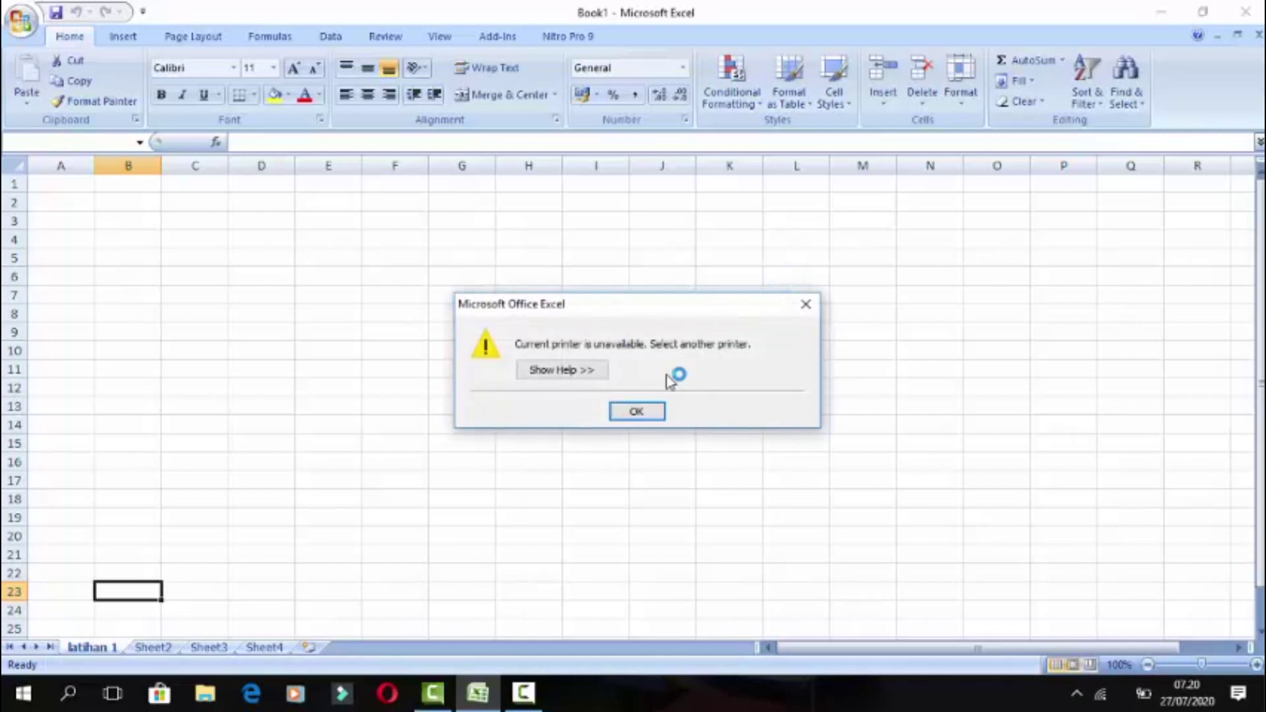
{"action": "left_click", "coordinate": [658, 412]}
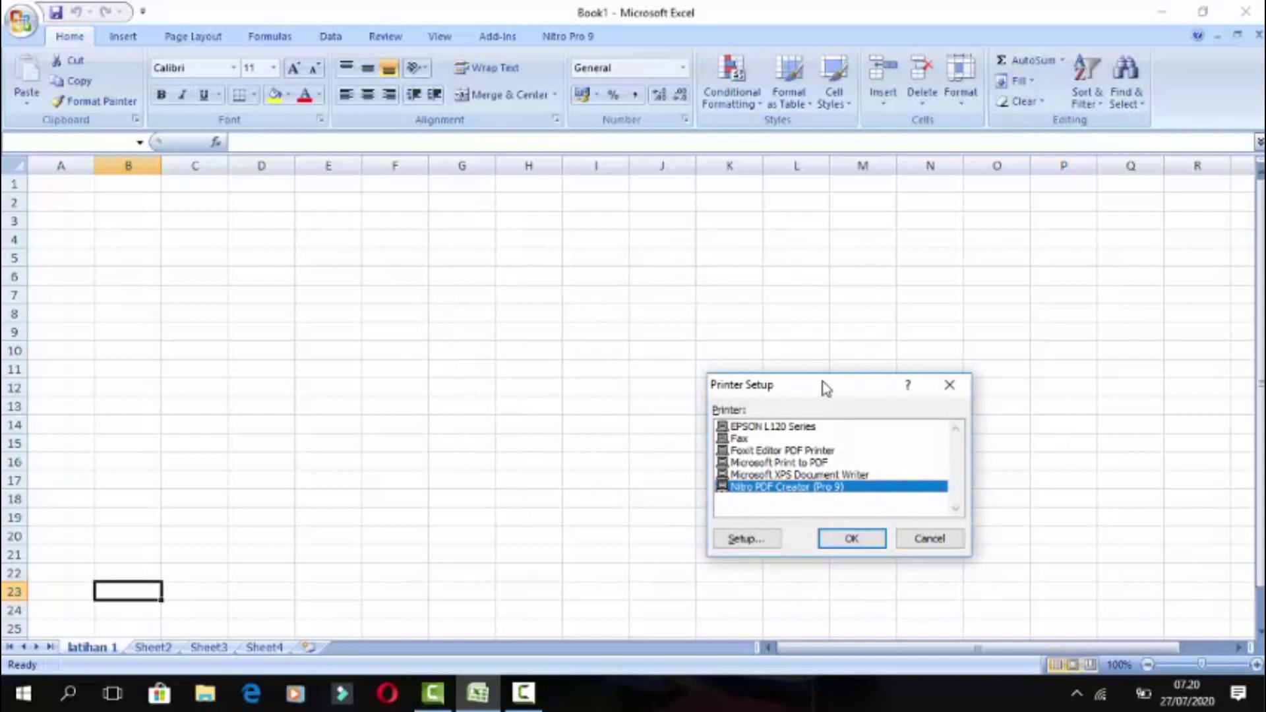
{"action": "left_click_drag", "start_coordinate": [825, 392], "coordinate": [684, 282]}
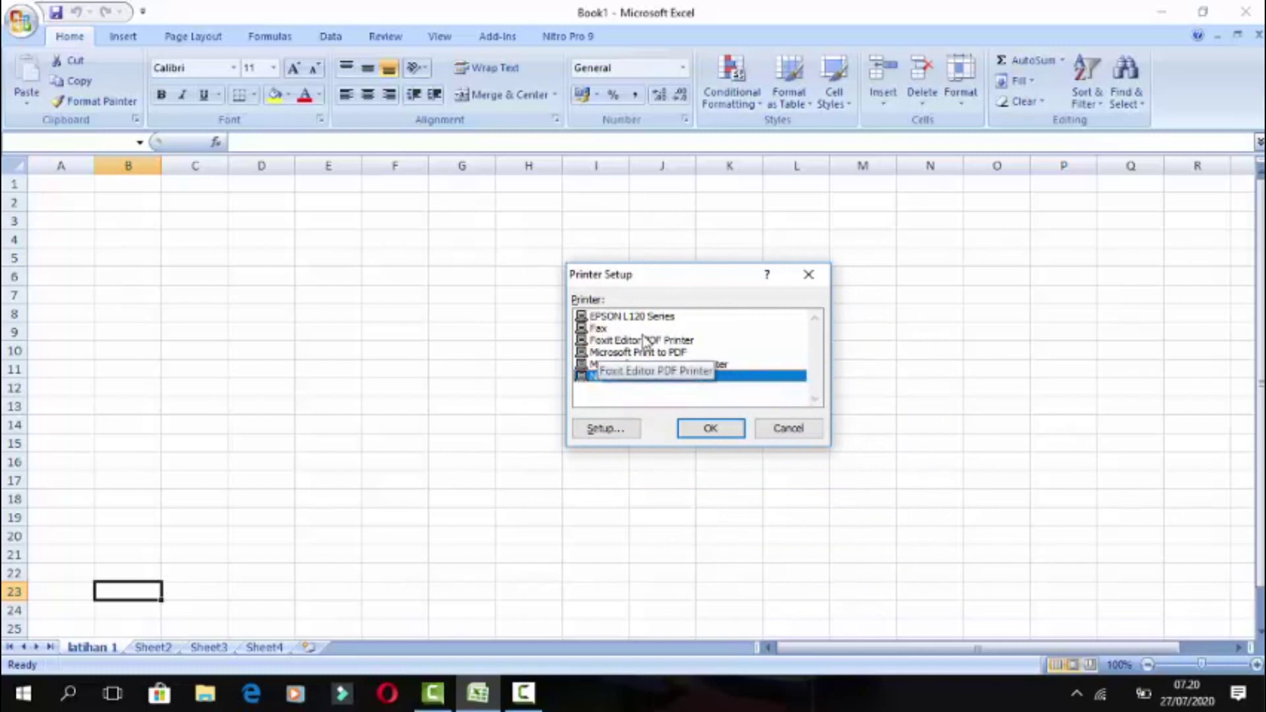
{"action": "left_click", "coordinate": [712, 429]}
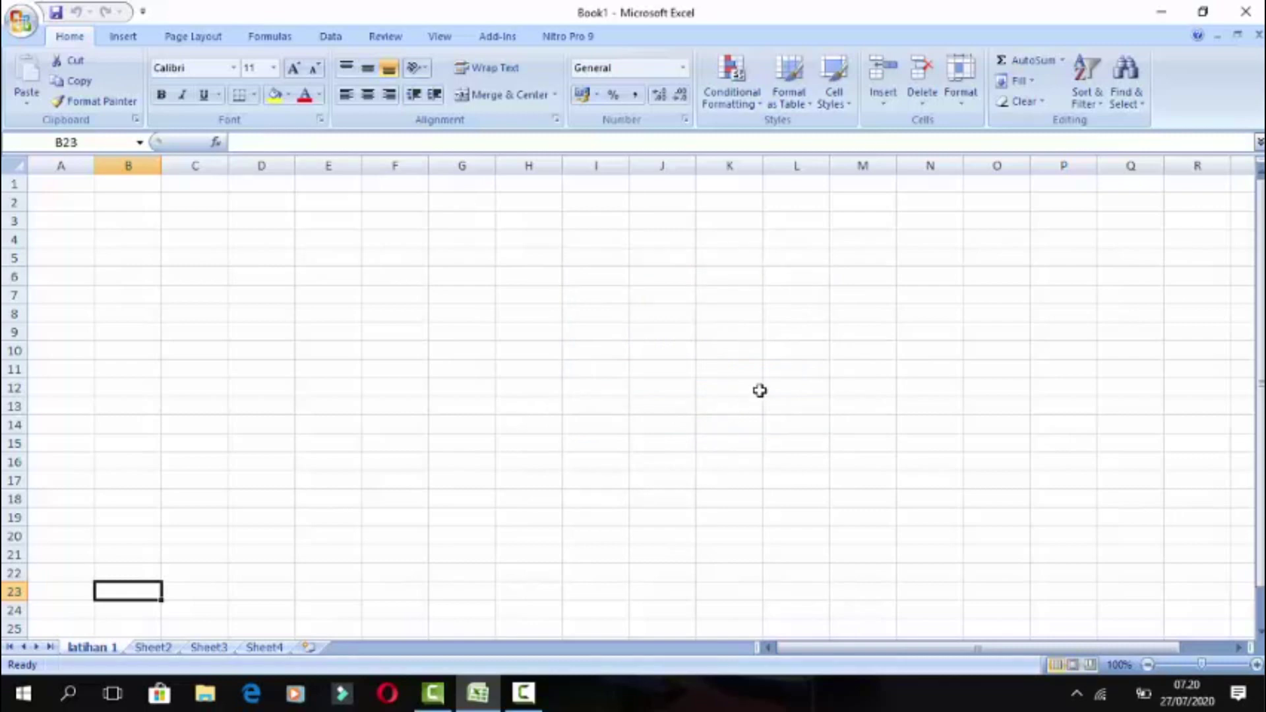
- Switch the worksheet to Page Layout view with the EPSON L120 Series printer, and look through the page header and footer areas
{"action": "left_click", "coordinate": [1073, 666]}
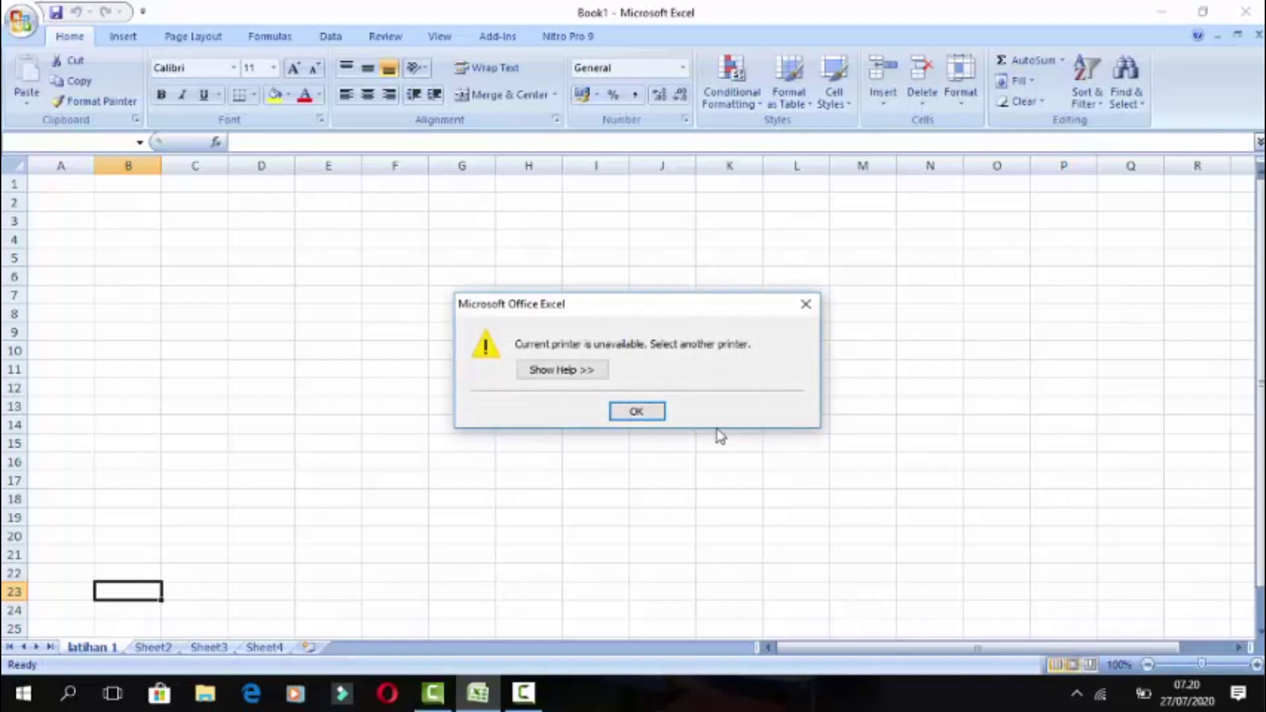
{"action": "left_click", "coordinate": [643, 411]}
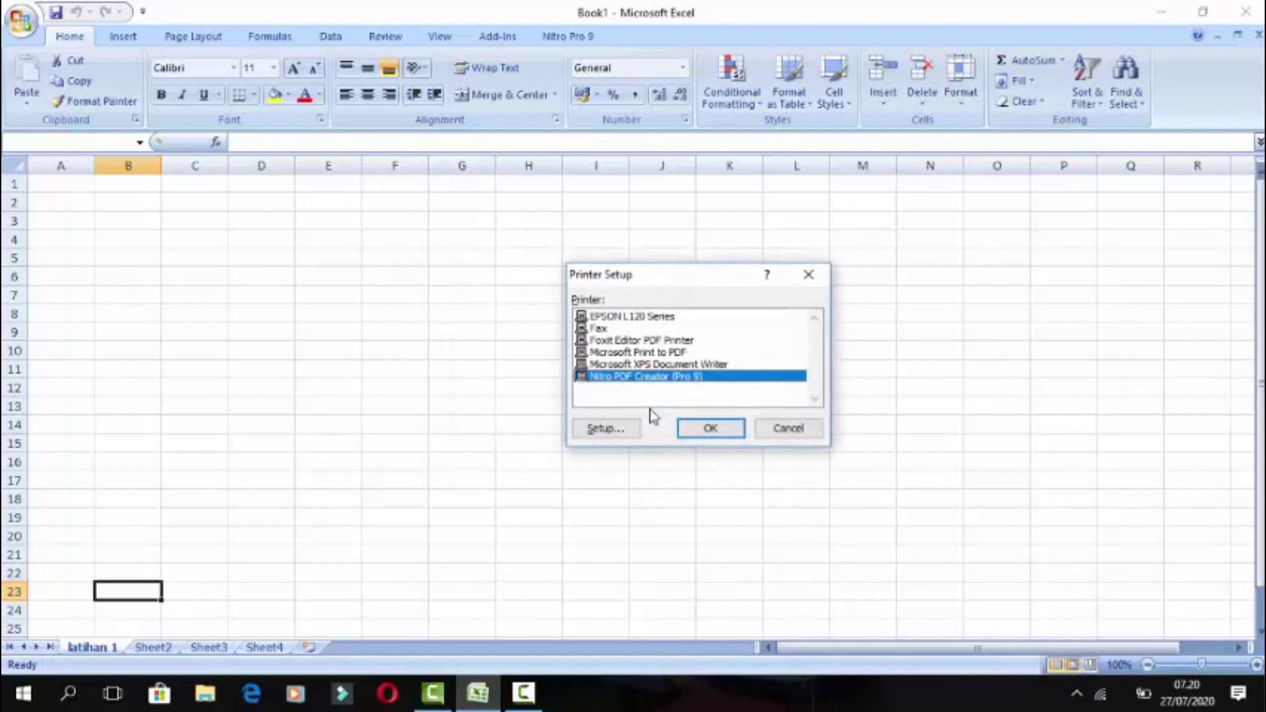
{"action": "left_click", "coordinate": [630, 318]}
{"action": "left_click", "coordinate": [701, 436]}
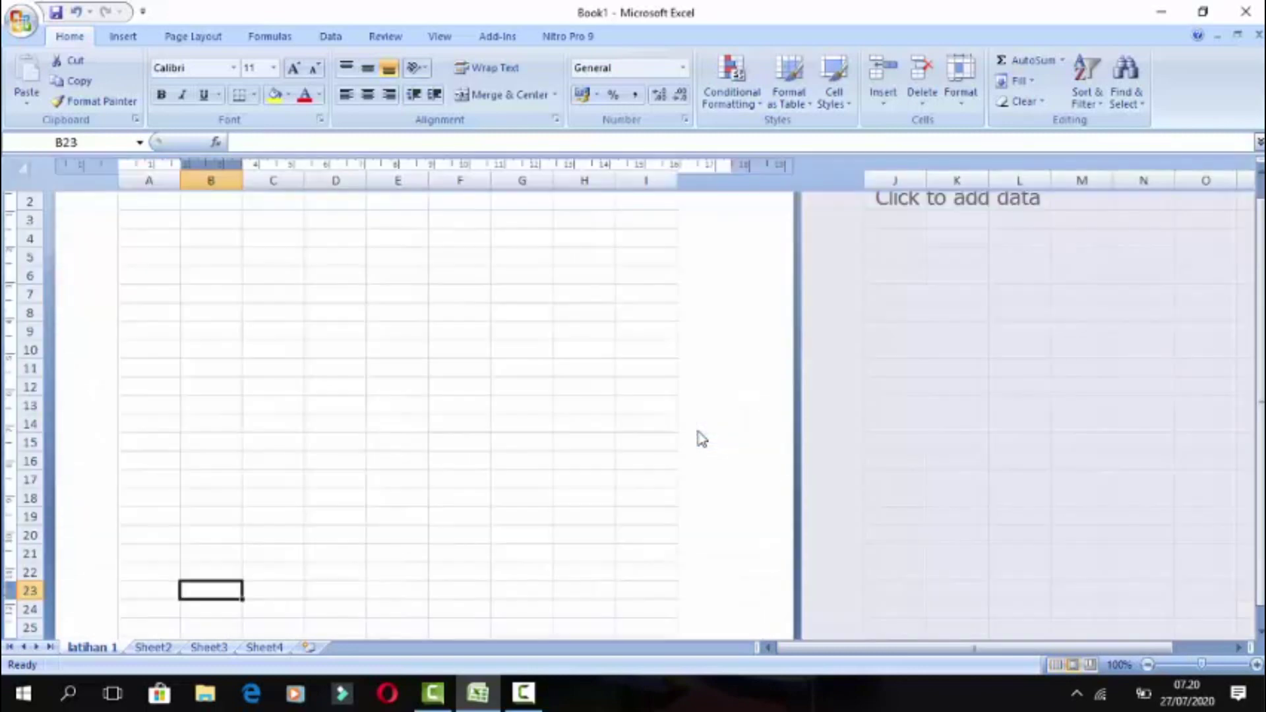
{"action": "scroll", "coordinate": [520, 369], "scroll_direction": "up", "scroll_amount": 2}
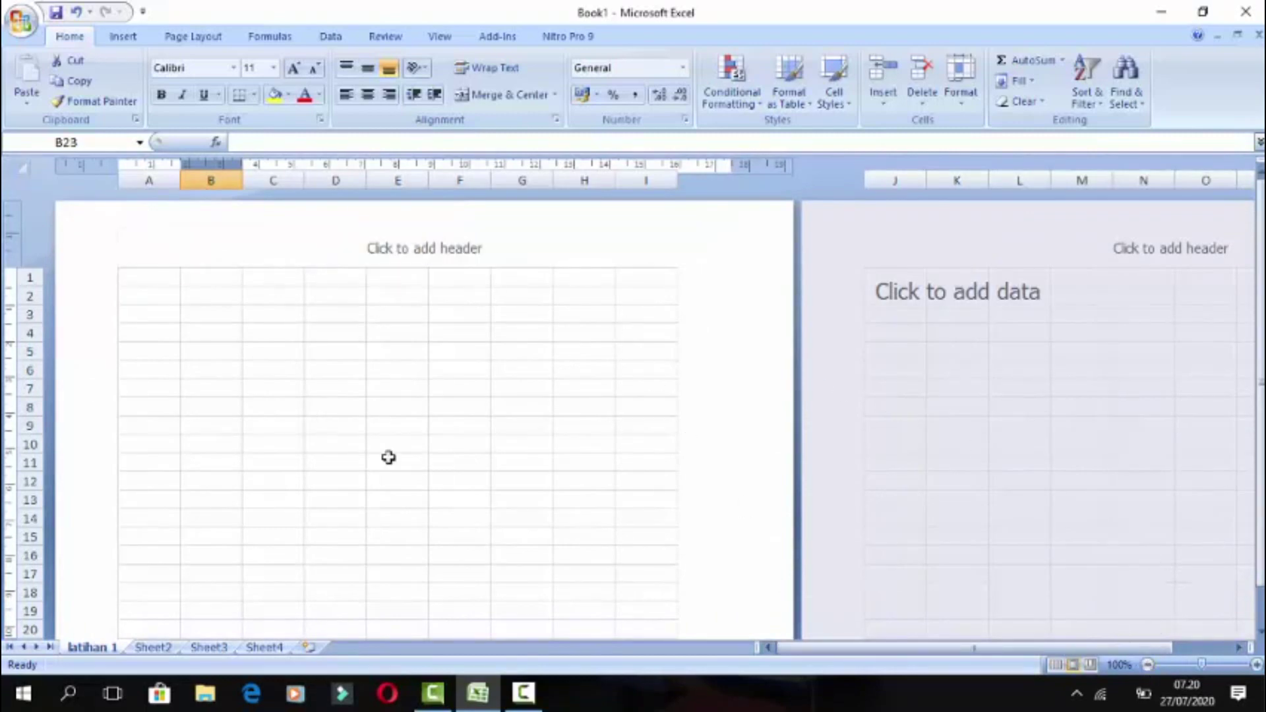
{"action": "scroll", "coordinate": [681, 351], "scroll_direction": "down", "scroll_amount": 14}
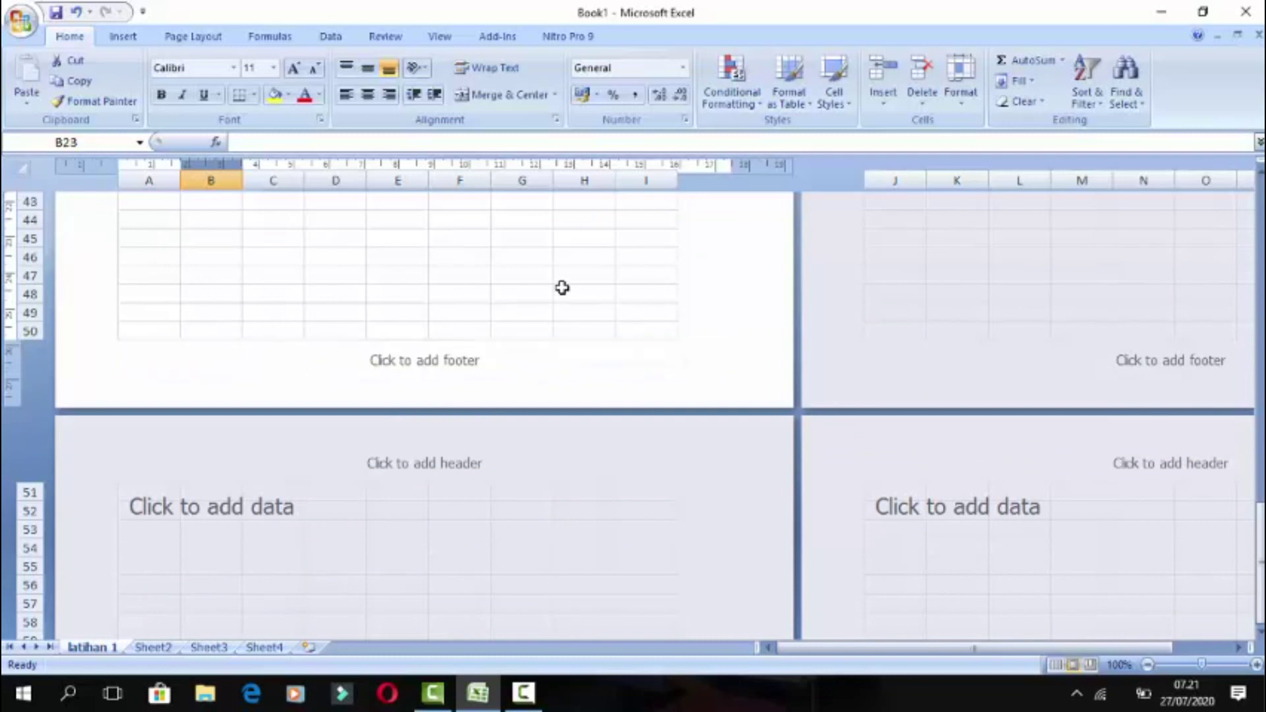
{"action": "scroll", "coordinate": [562, 287], "scroll_direction": "up", "scroll_amount": 15}
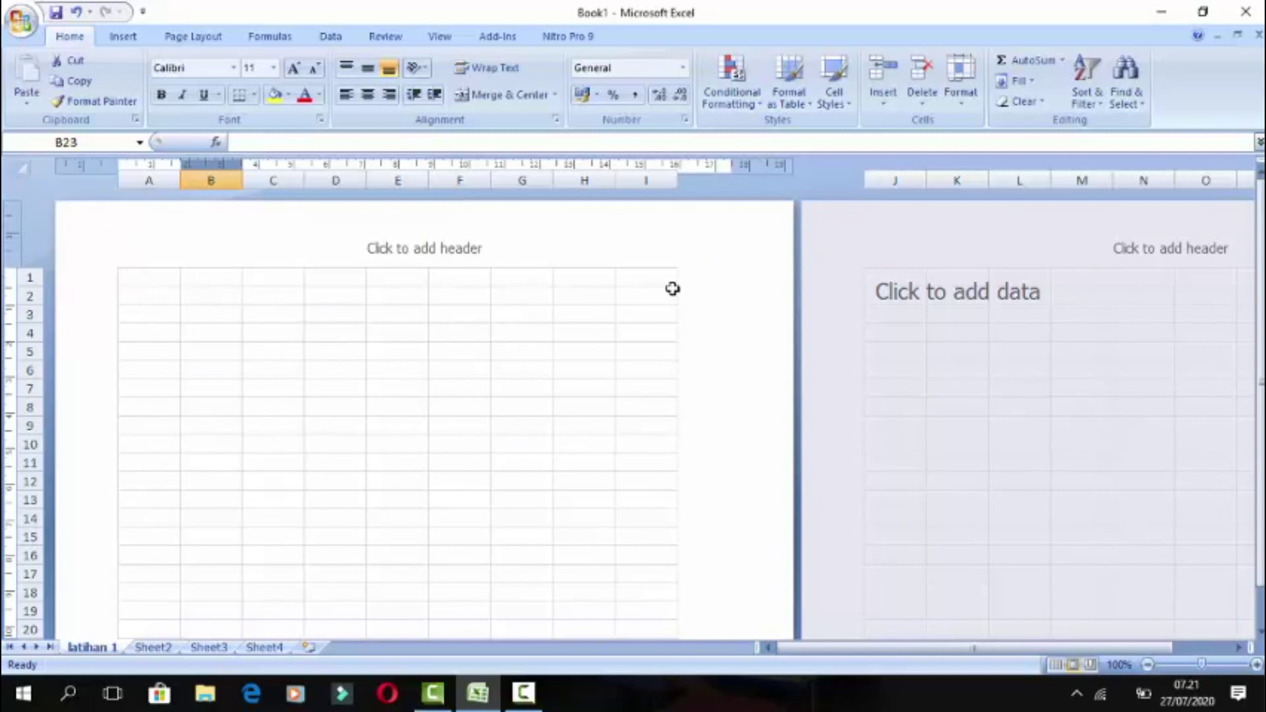
- Select individual cells on the first page in Page Layout view, such as A1 to E1, B3, C4 and D3
{"action": "left_click", "coordinate": [141, 278]}
{"action": "left_click", "coordinate": [200, 278]}
{"action": "left_click", "coordinate": [280, 282]}
{"action": "left_click", "coordinate": [321, 285]}
{"action": "left_click", "coordinate": [334, 298]}
{"action": "left_click", "coordinate": [399, 284]}
{"action": "left_click", "coordinate": [172, 283]}
{"action": "left_click", "coordinate": [220, 315]}
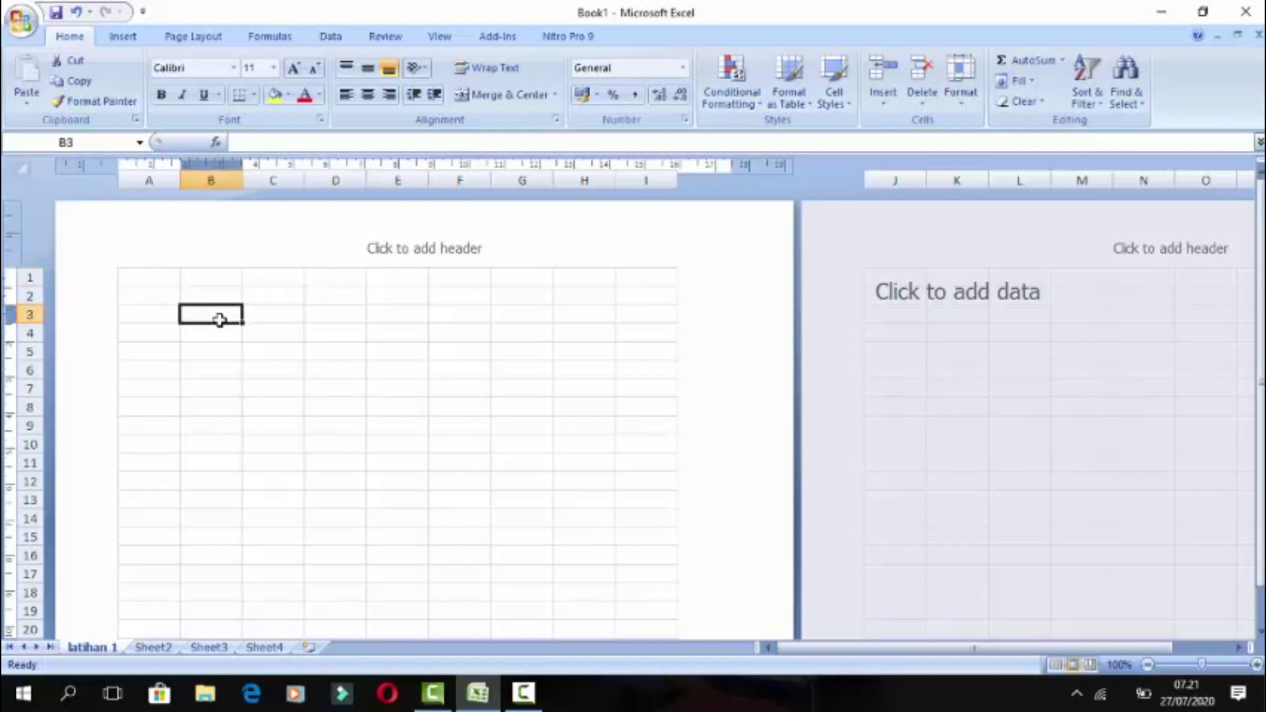
{"action": "left_click", "coordinate": [161, 276]}
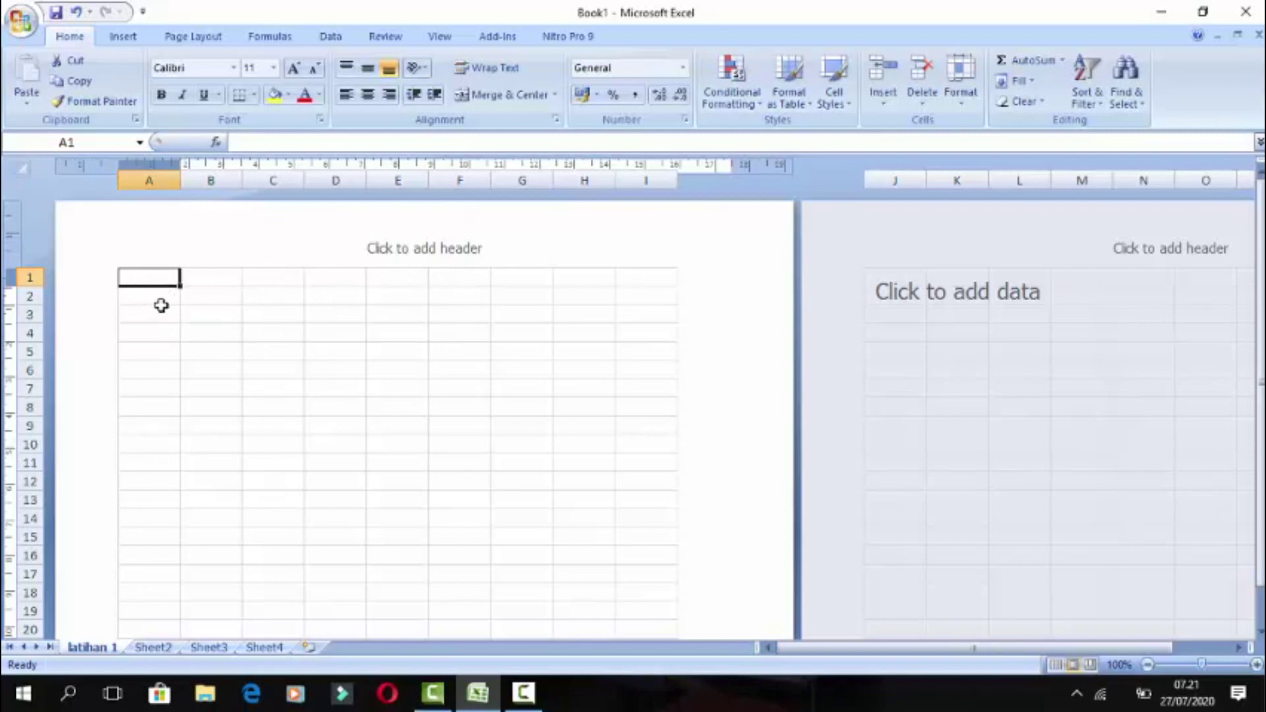
{"action": "left_click", "coordinate": [161, 329]}
{"action": "left_click", "coordinate": [155, 280]}
{"action": "left_click", "coordinate": [218, 281]}
{"action": "left_click", "coordinate": [271, 281]}
{"action": "left_click", "coordinate": [324, 281]}
{"action": "left_click", "coordinate": [153, 284]}
{"action": "left_click", "coordinate": [158, 315]}
{"action": "left_click", "coordinate": [211, 296]}
{"action": "left_click", "coordinate": [218, 332]}
{"action": "left_click", "coordinate": [265, 327]}
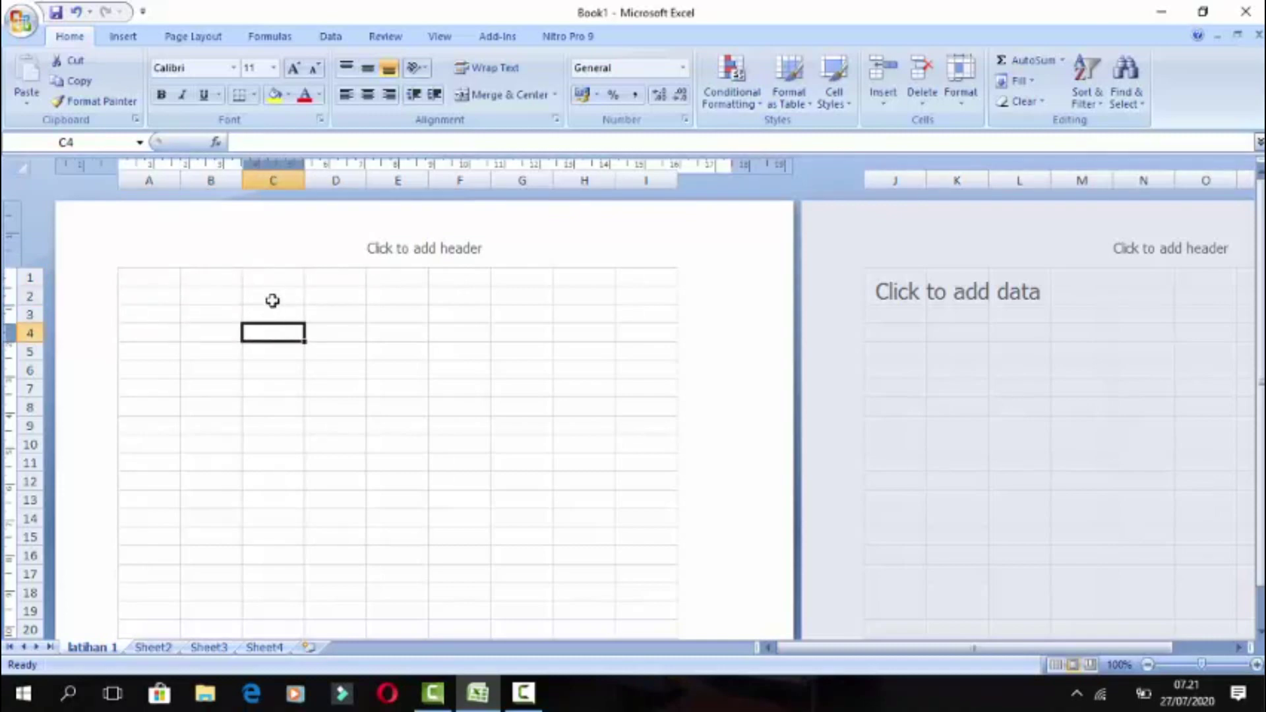
{"action": "left_click", "coordinate": [272, 298]}
{"action": "left_click", "coordinate": [328, 295]}
{"action": "left_click", "coordinate": [328, 313]}
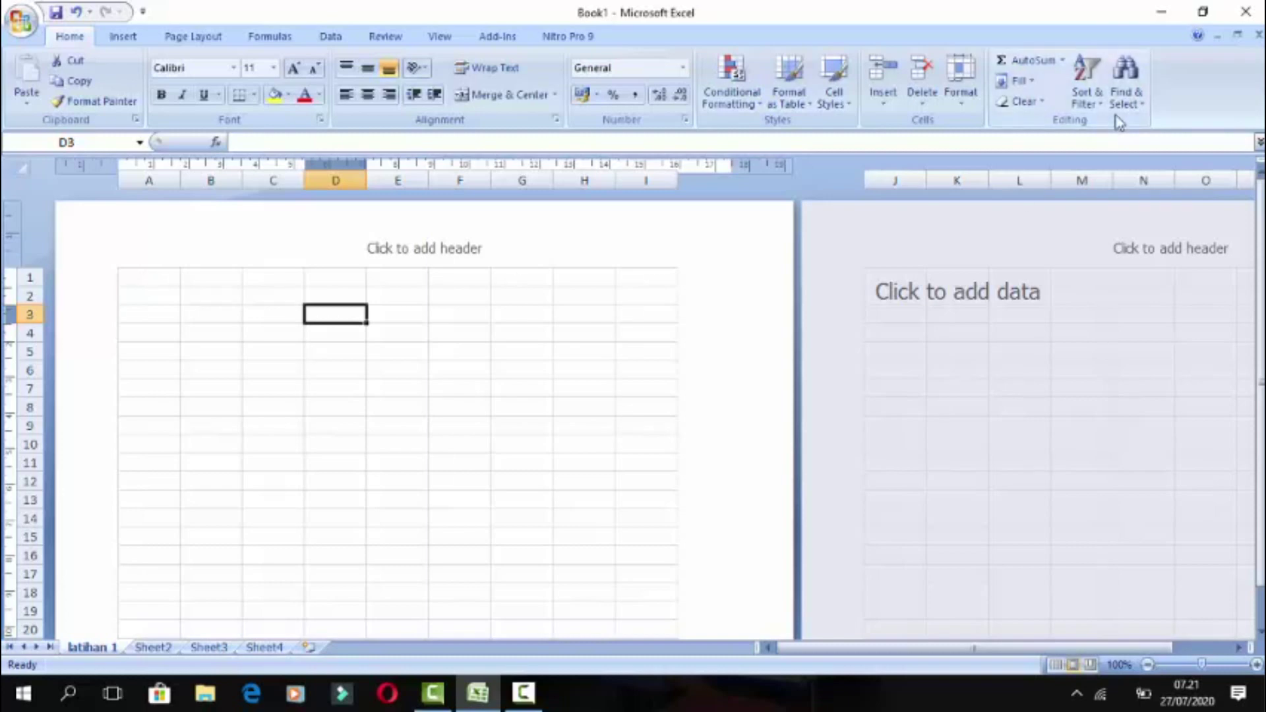
- Show the worksheet in Page Break Preview and return it to Normal view
{"action": "left_click", "coordinate": [1090, 665]}
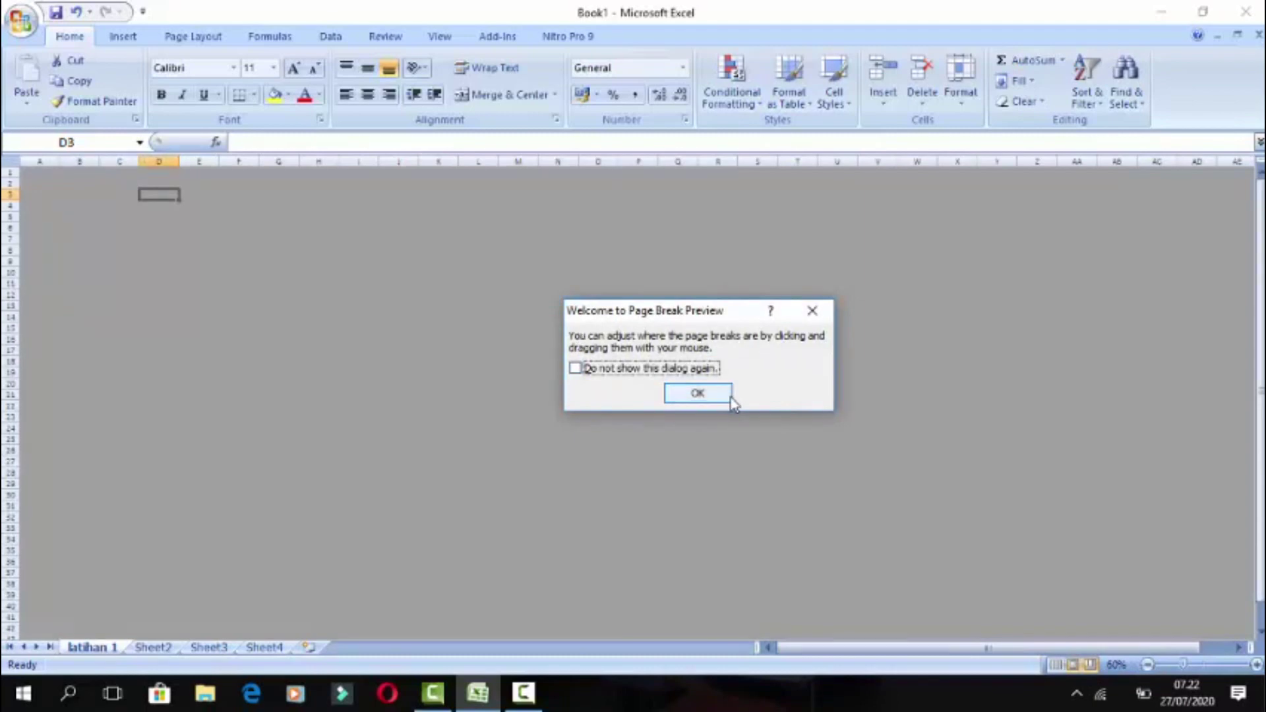
{"action": "left_click", "coordinate": [703, 398]}
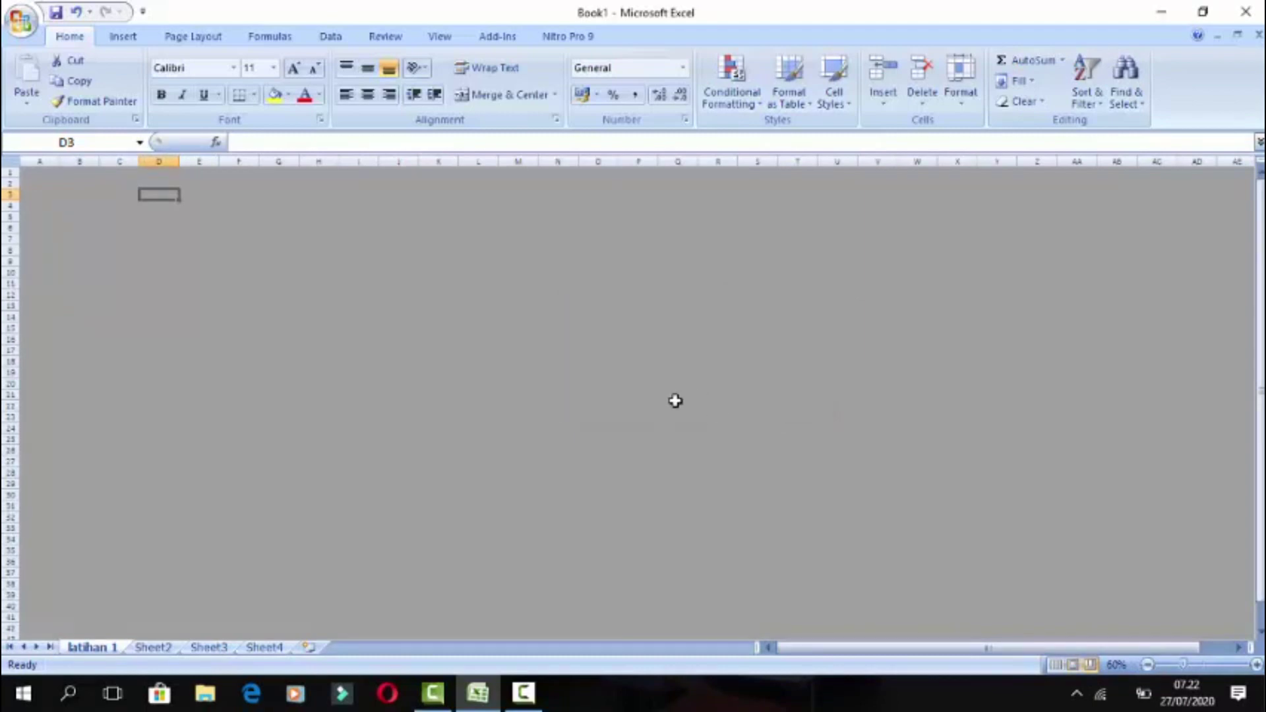
{"action": "mouse_move", "coordinate": [980, 650]}
{"action": "left_mouse_down"}
{"action": "mouse_move", "coordinate": [1067, 650]}
{"action": "mouse_move", "coordinate": [963, 656]}
{"action": "left_mouse_up"}
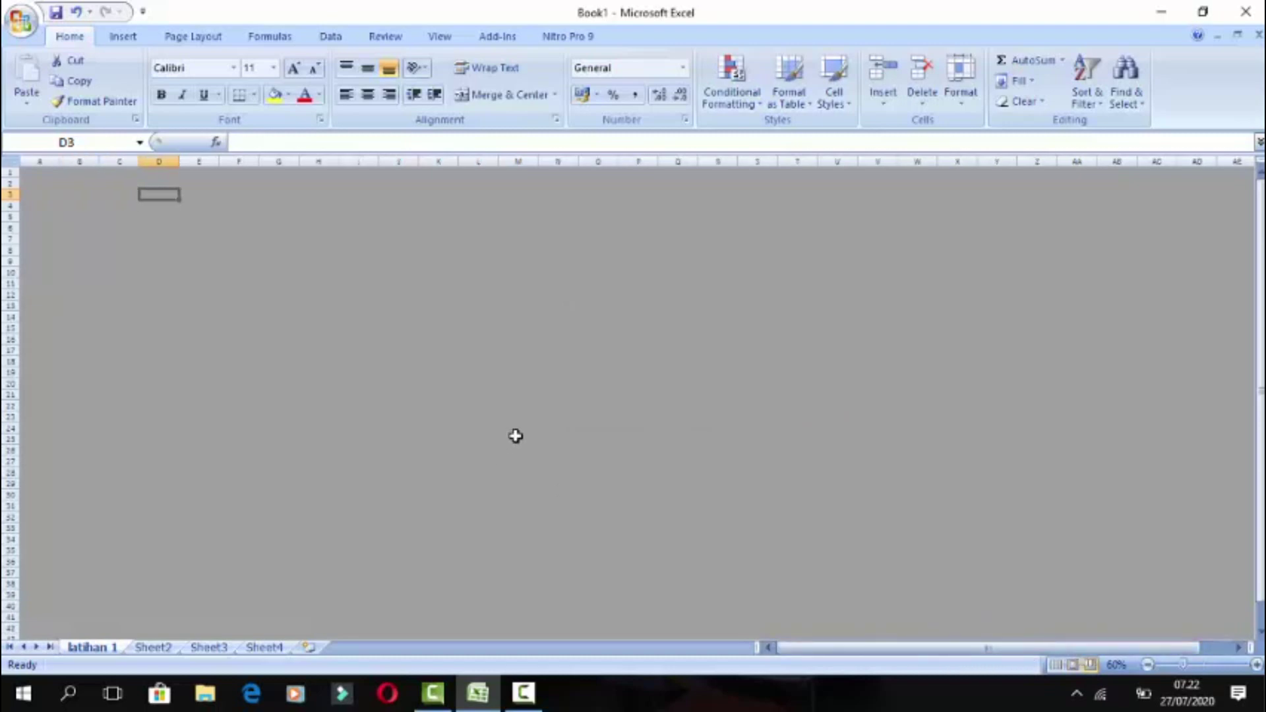
{"action": "left_click", "coordinate": [1057, 666]}
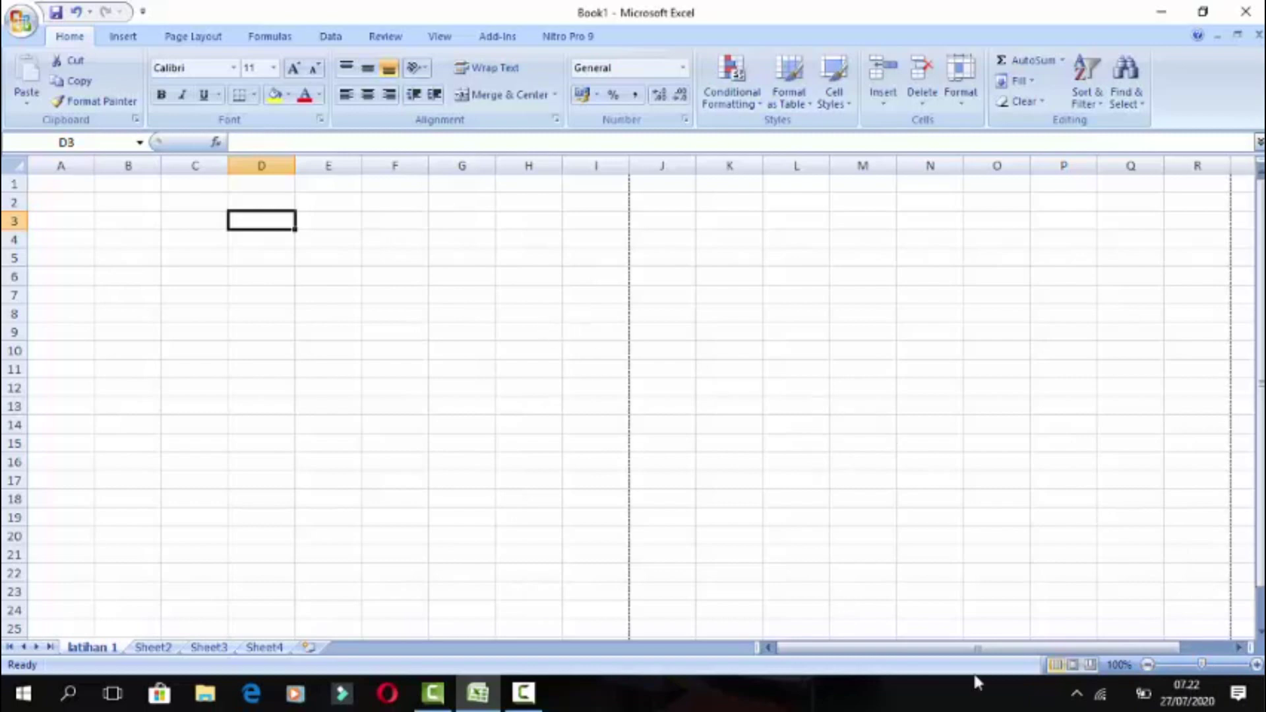
{"action": "left_click_drag", "start_coordinate": [1063, 651], "coordinate": [1062, 651]}
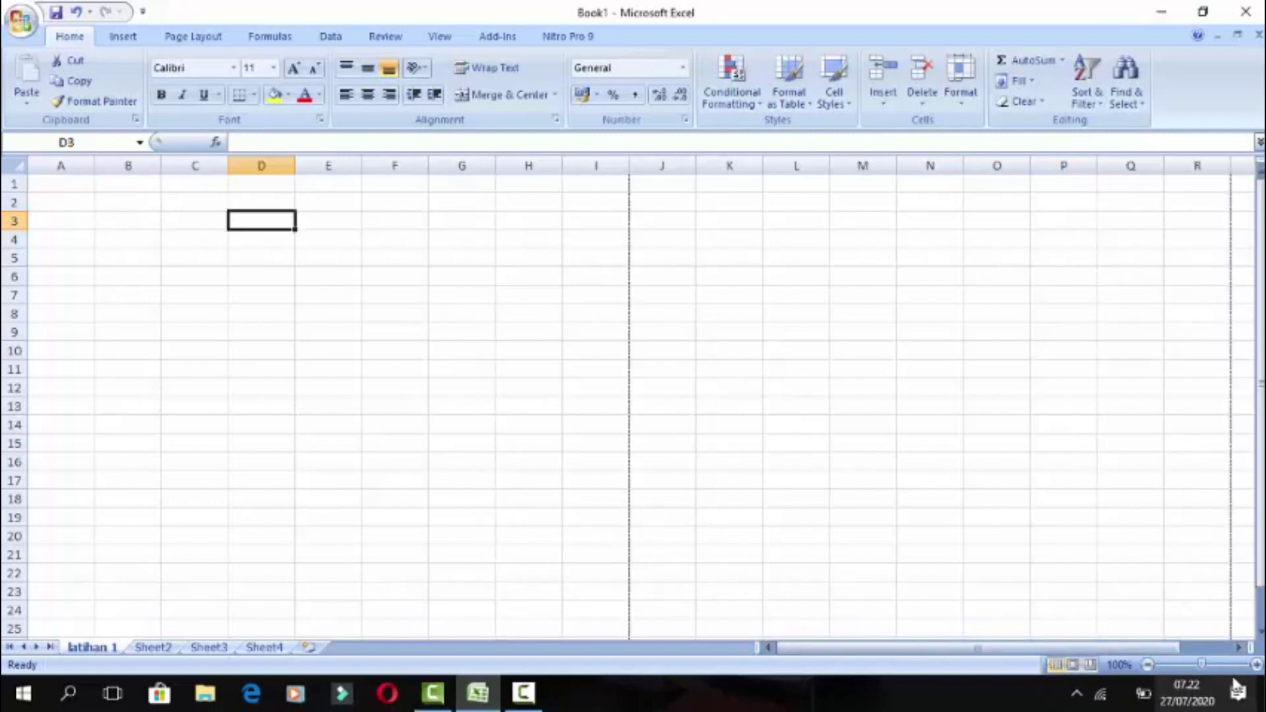
- Zoom the worksheet in to 140%
{"action": "left_click", "coordinate": [1256, 665]}
{"action": "left_click", "coordinate": [1256, 665]}
{"action": "left_click", "coordinate": [1256, 665]}
{"action": "left_click", "coordinate": [1257, 665]}
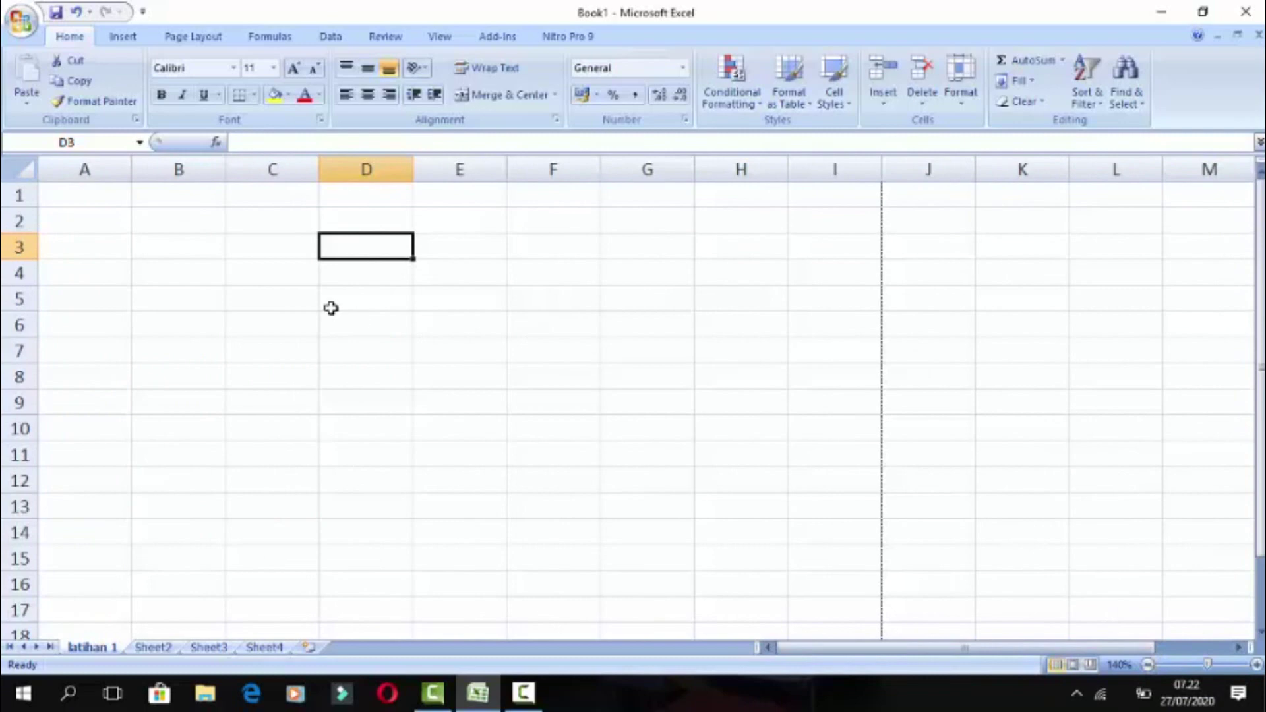
- Zoom the worksheet out to 70%
{"action": "left_click", "coordinate": [1148, 666]}
{"action": "left_click", "coordinate": [1148, 667]}
{"action": "left_click", "coordinate": [1149, 666]}
{"action": "left_click", "coordinate": [1148, 666]}
{"action": "left_click", "coordinate": [1149, 666]}
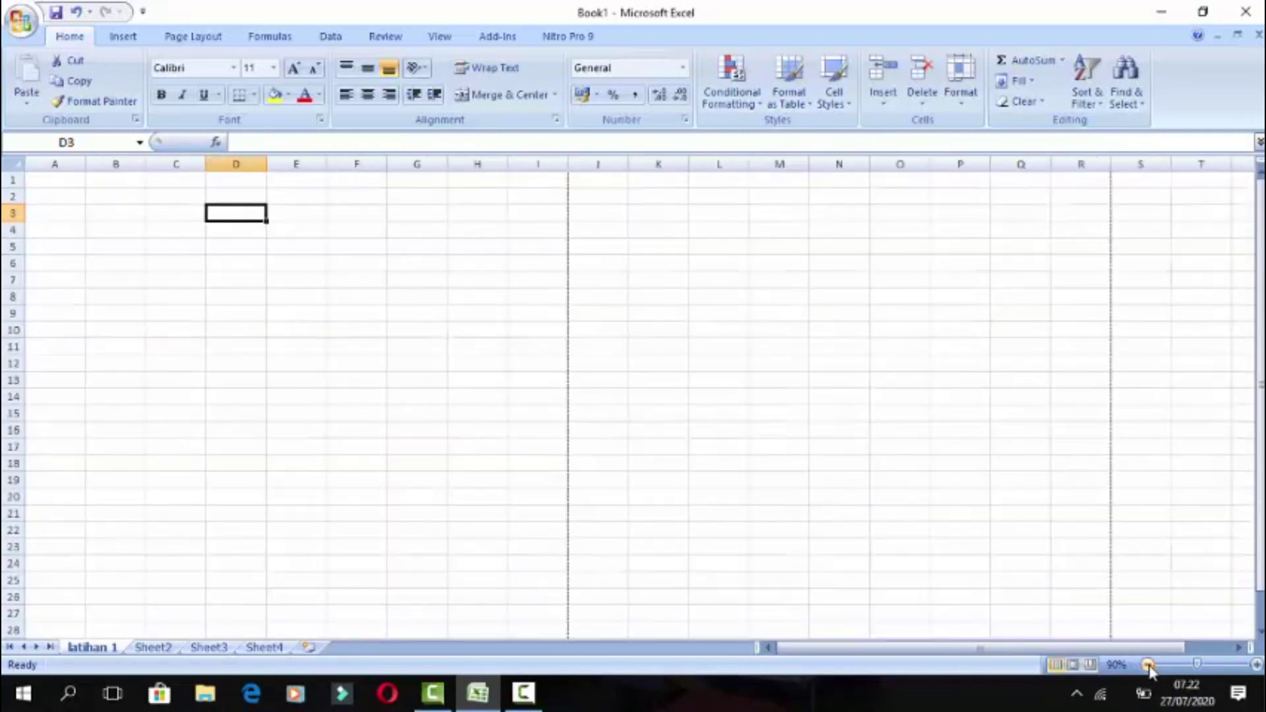
{"action": "left_click", "coordinate": [1148, 667]}
{"action": "left_click", "coordinate": [1148, 666]}
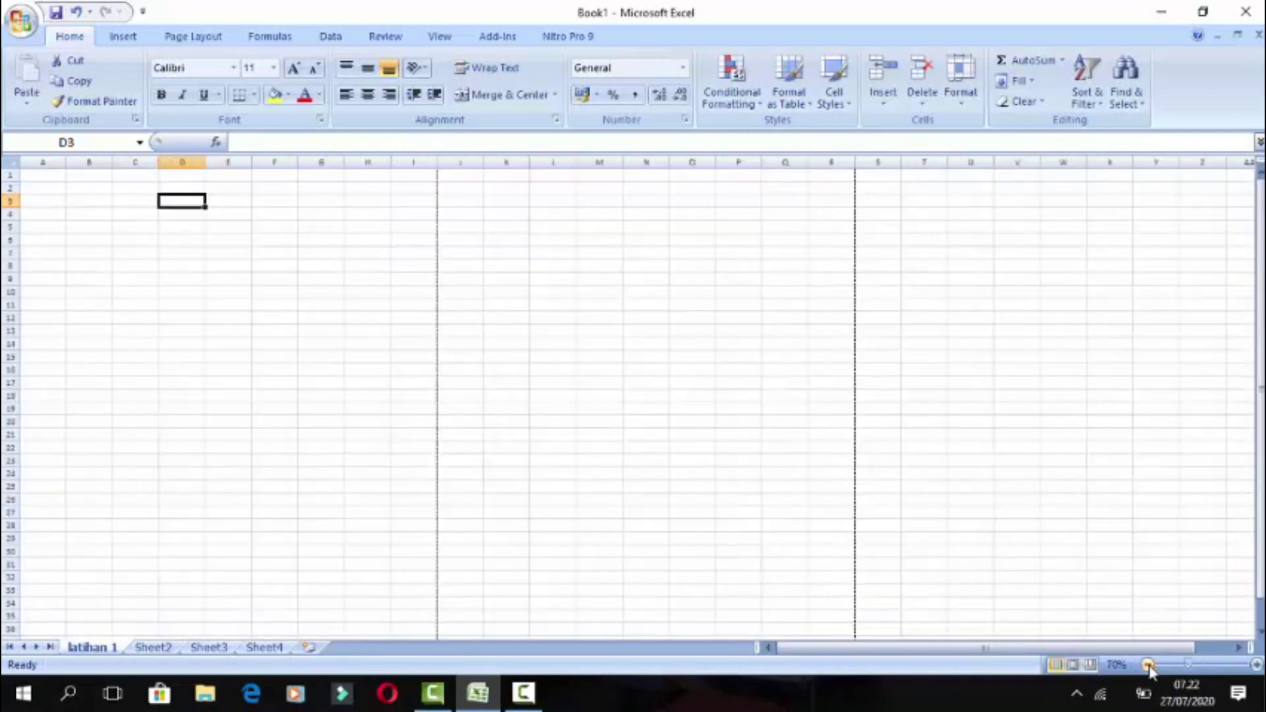
- Zoom the worksheet in to 120% and bring it back to 100%
{"action": "left_click", "coordinate": [1257, 666]}
{"action": "left_click", "coordinate": [1258, 666]}
{"action": "left_click", "coordinate": [1258, 666]}
{"action": "left_click", "coordinate": [1257, 666]}
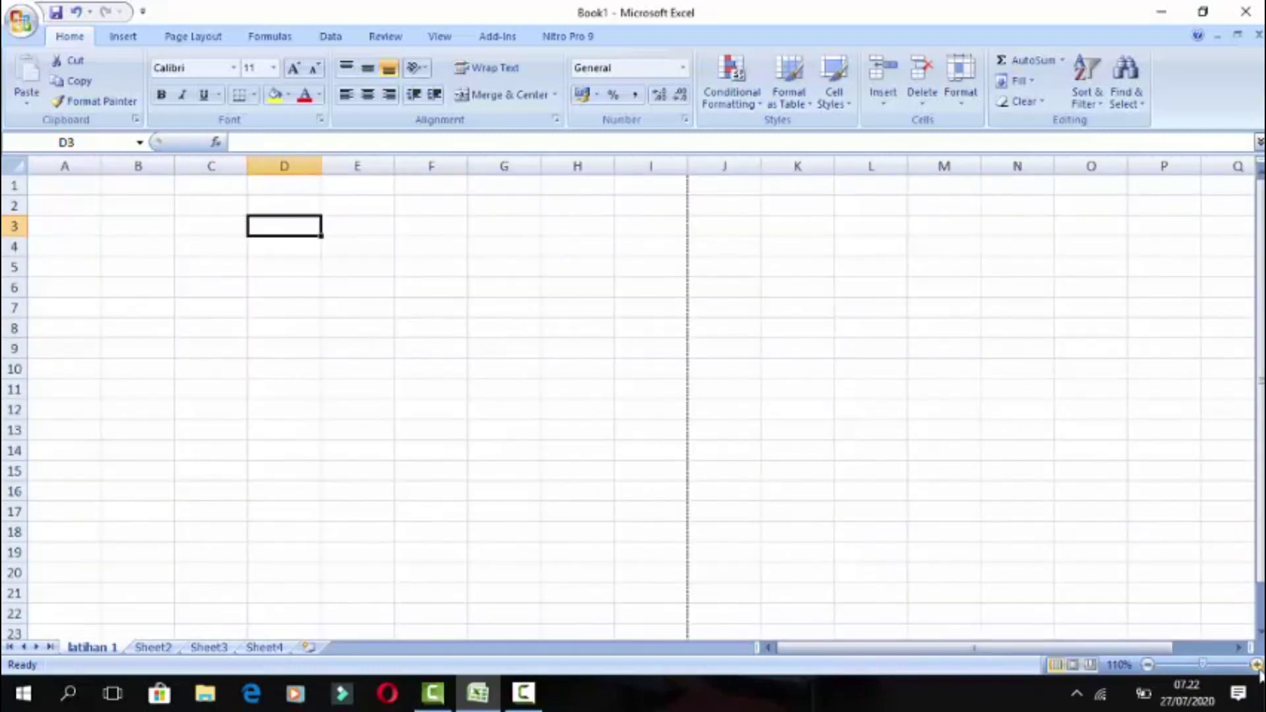
{"action": "left_click", "coordinate": [1258, 666]}
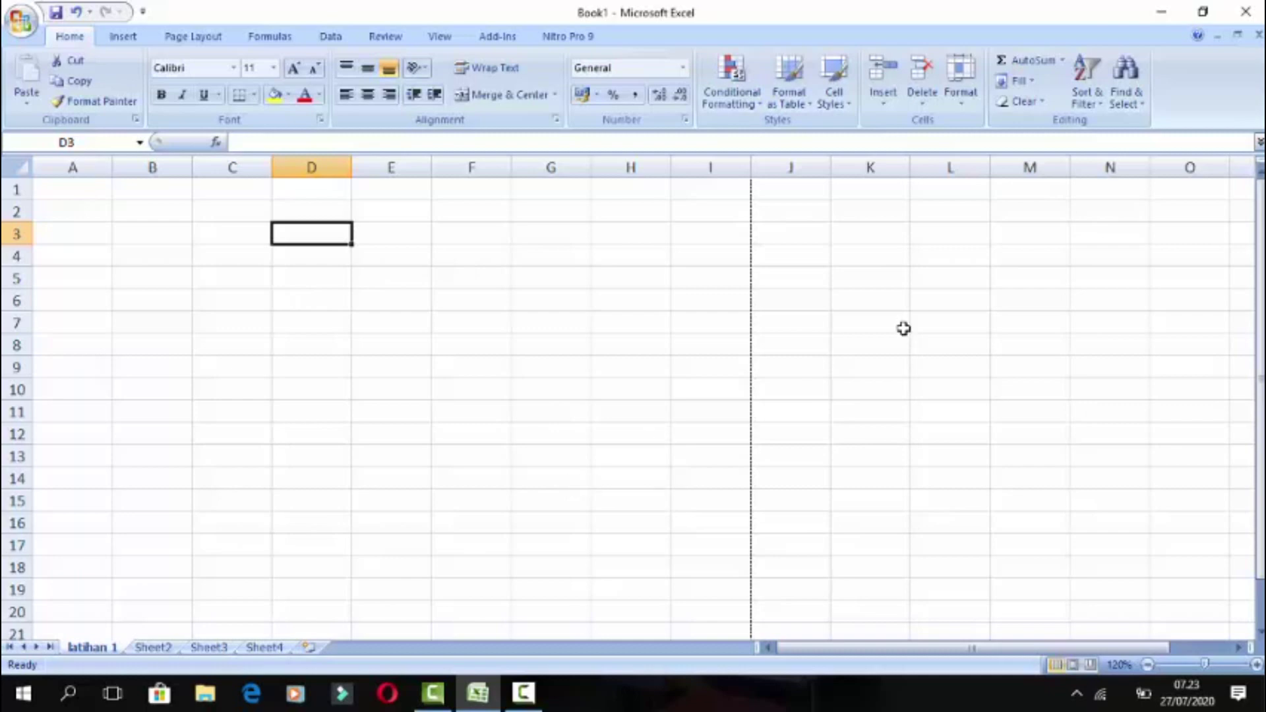
{"action": "left_click", "coordinate": [1149, 666]}
{"action": "left_click", "coordinate": [1149, 665]}
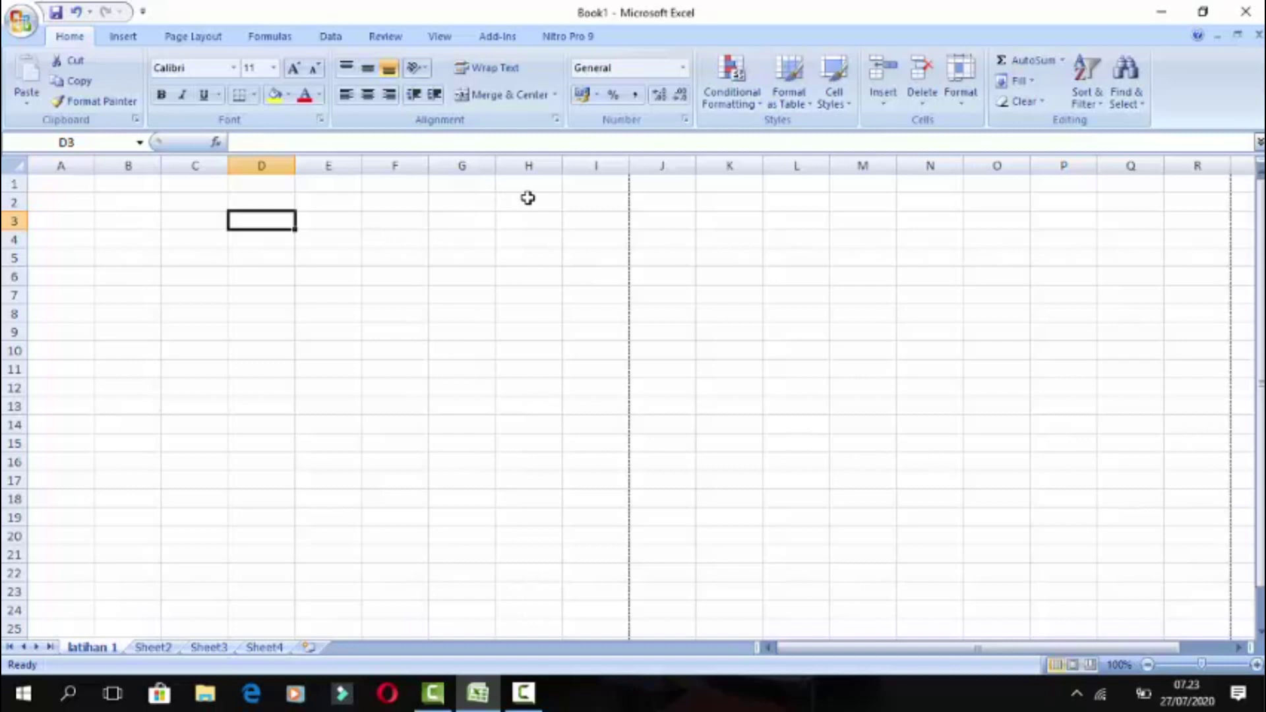
- Enter the heading "NO" in cell A2
{"action": "left_click", "coordinate": [69, 206]}
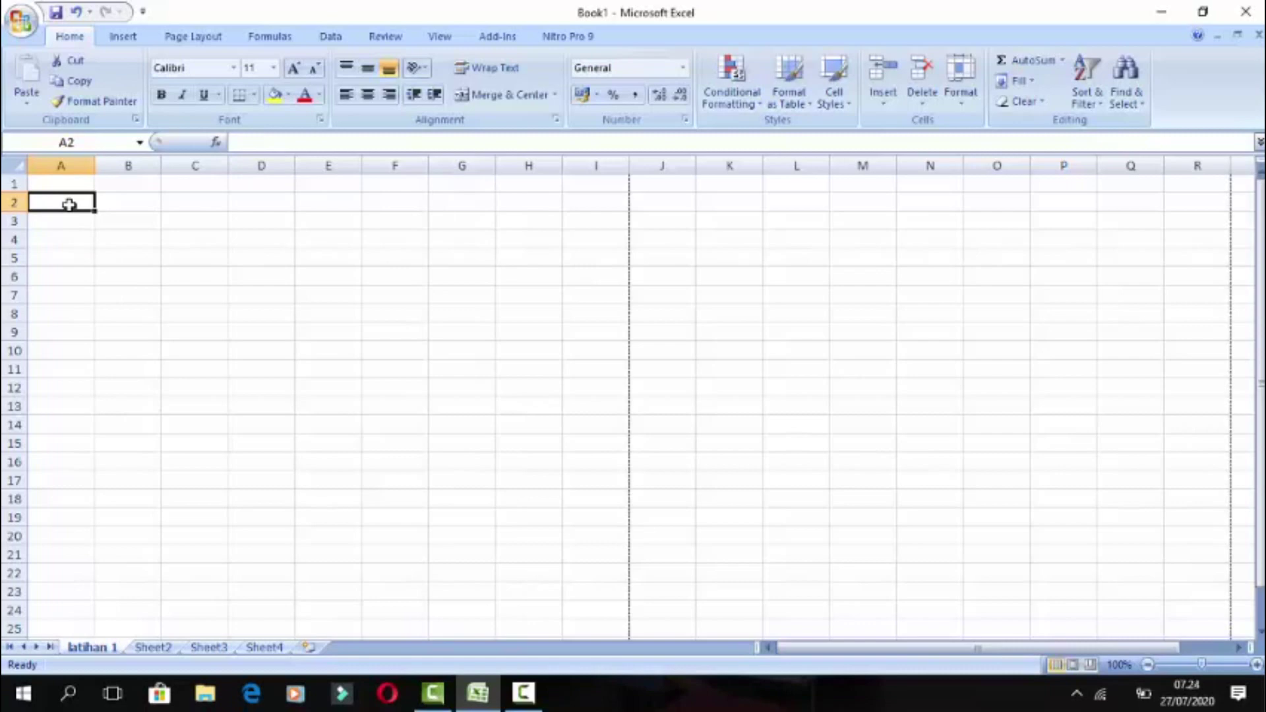
{"action": "type", "text": "NO"}
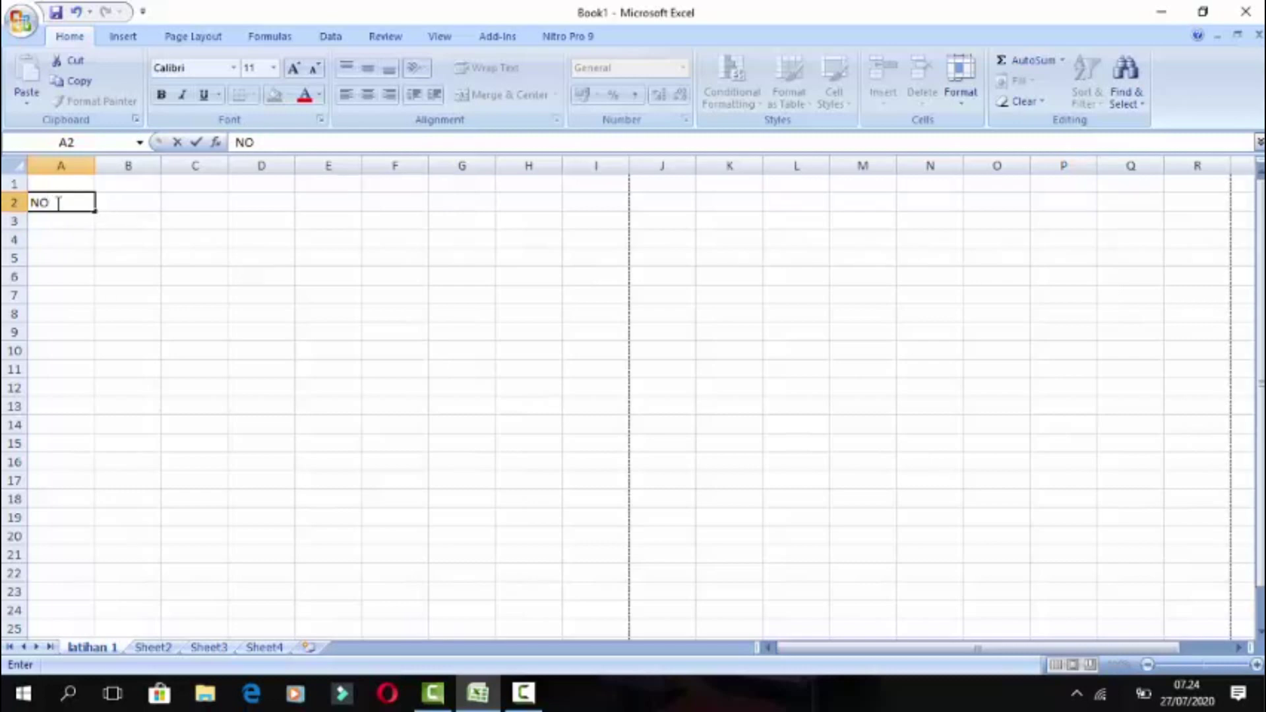
{"action": "key", "text": "Return"}
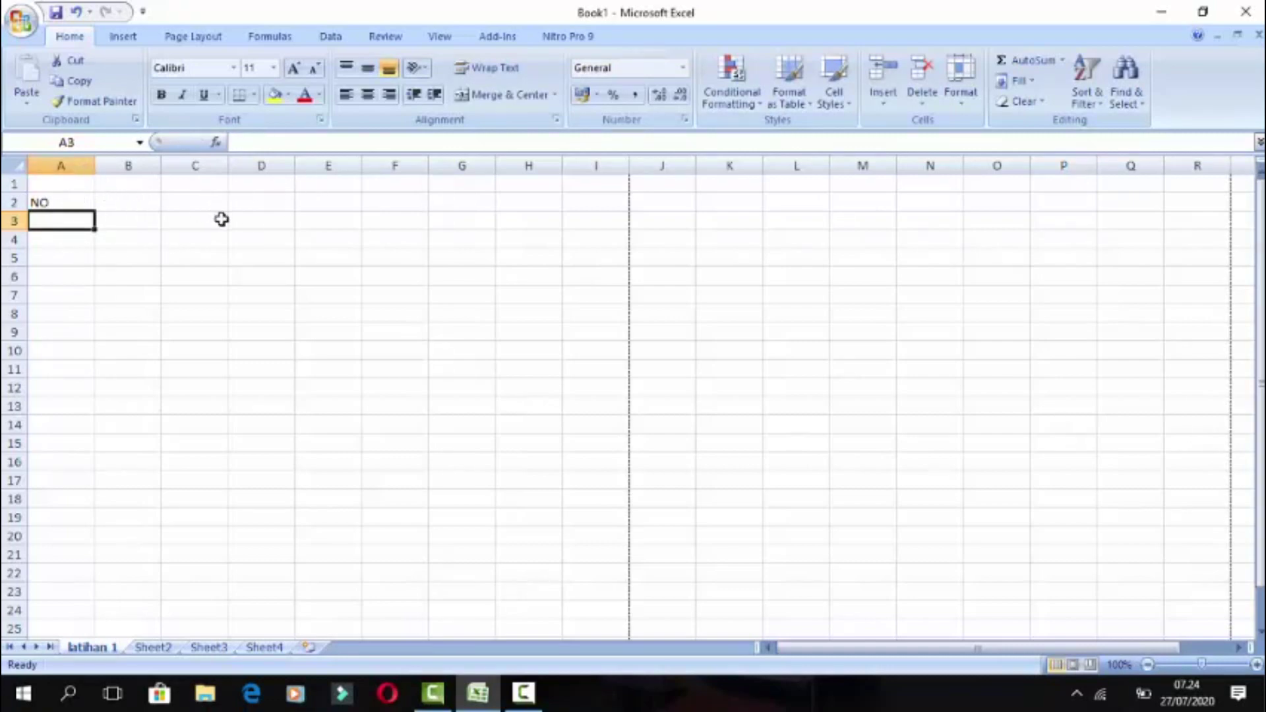
- Open the contents of cell A2 for editing in the formula bar, and again directly inside the cell
{"action": "left_click", "coordinate": [42, 202]}
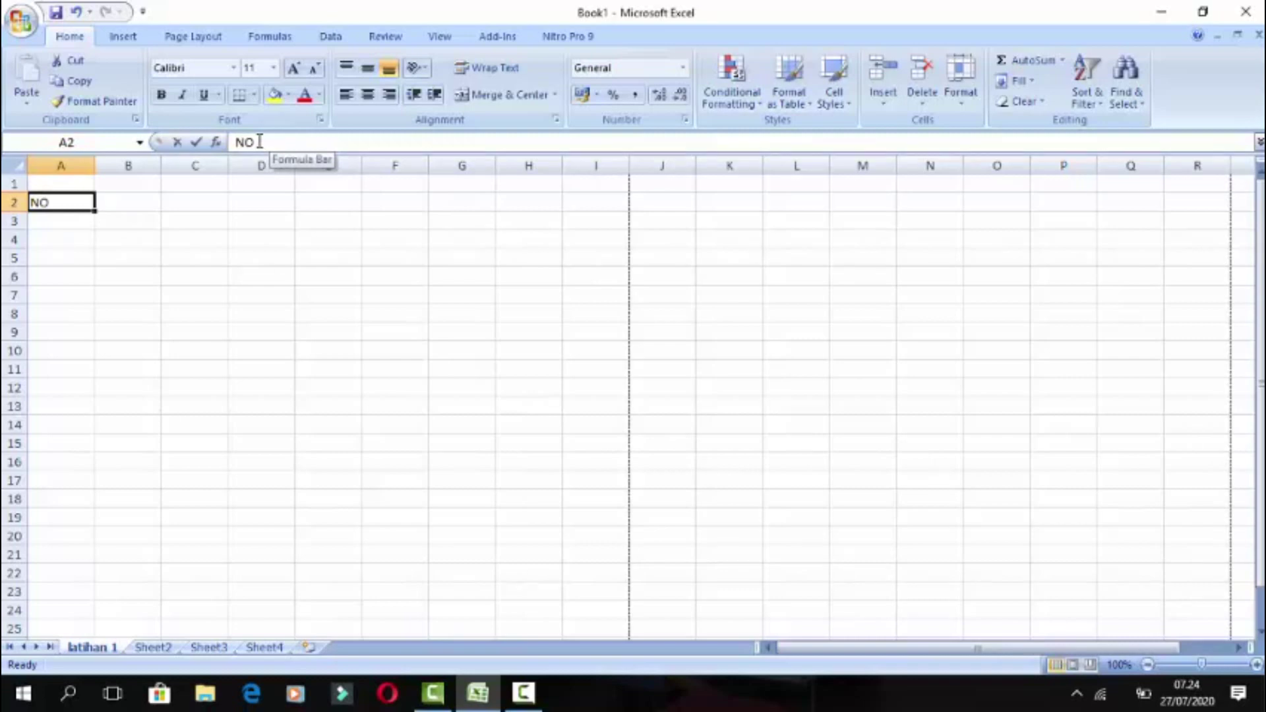
{"action": "left_click", "coordinate": [259, 141]}
{"action": "left_click", "coordinate": [207, 225]}
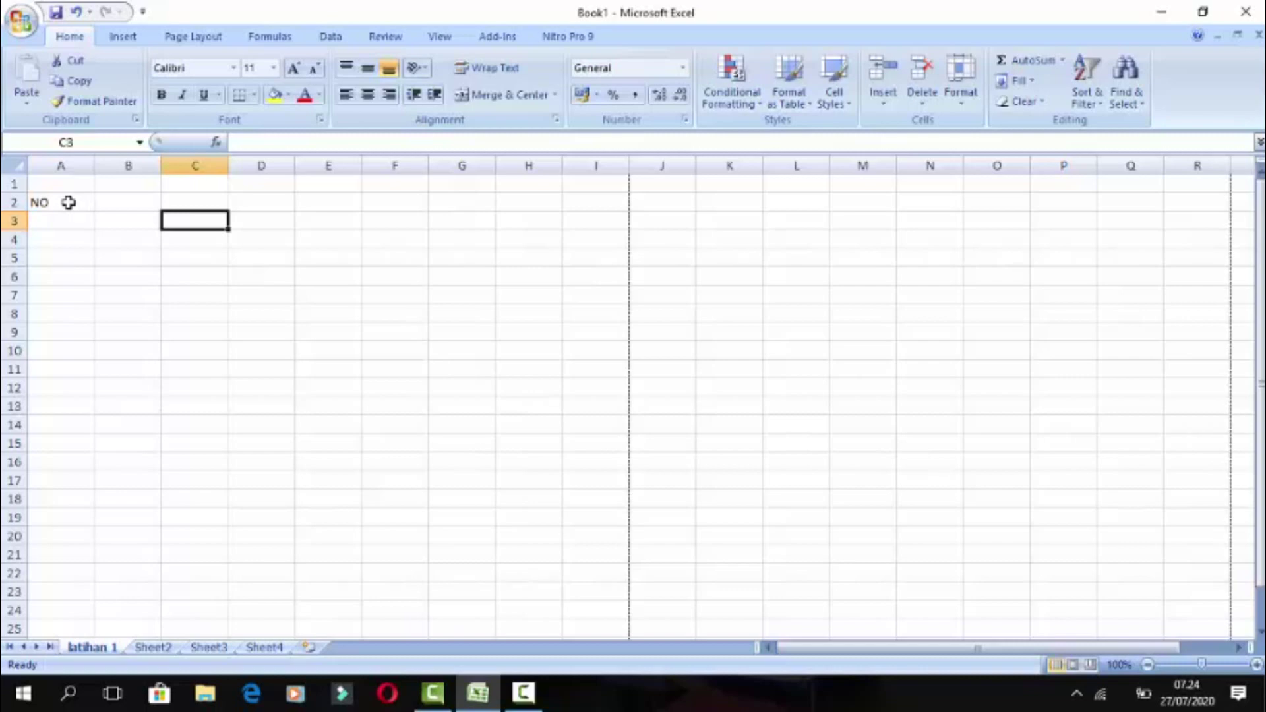
{"action": "left_click", "coordinate": [69, 203]}
{"action": "double_click", "coordinate": [69, 203]}
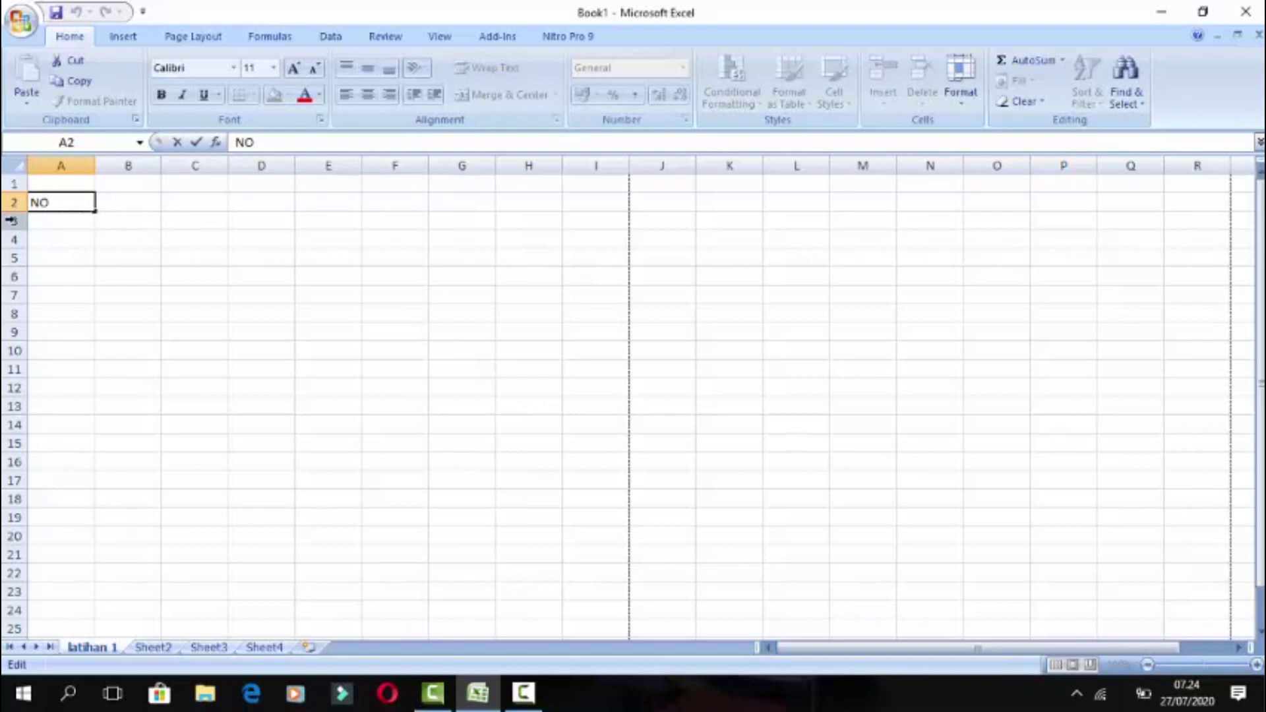
- Enter the heading "NAMA SISWA" in cell B2 and widen column B so the heading fits
{"action": "left_click", "coordinate": [128, 202]}
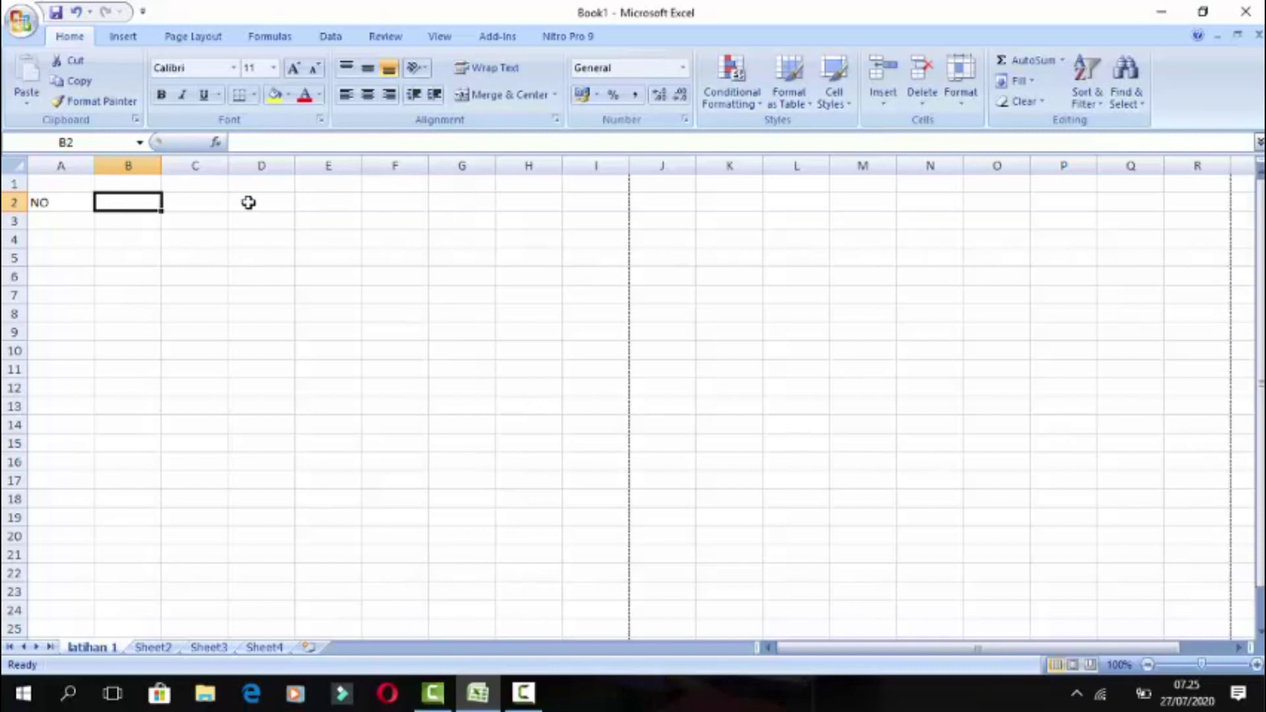
{"action": "type", "text": "n"}
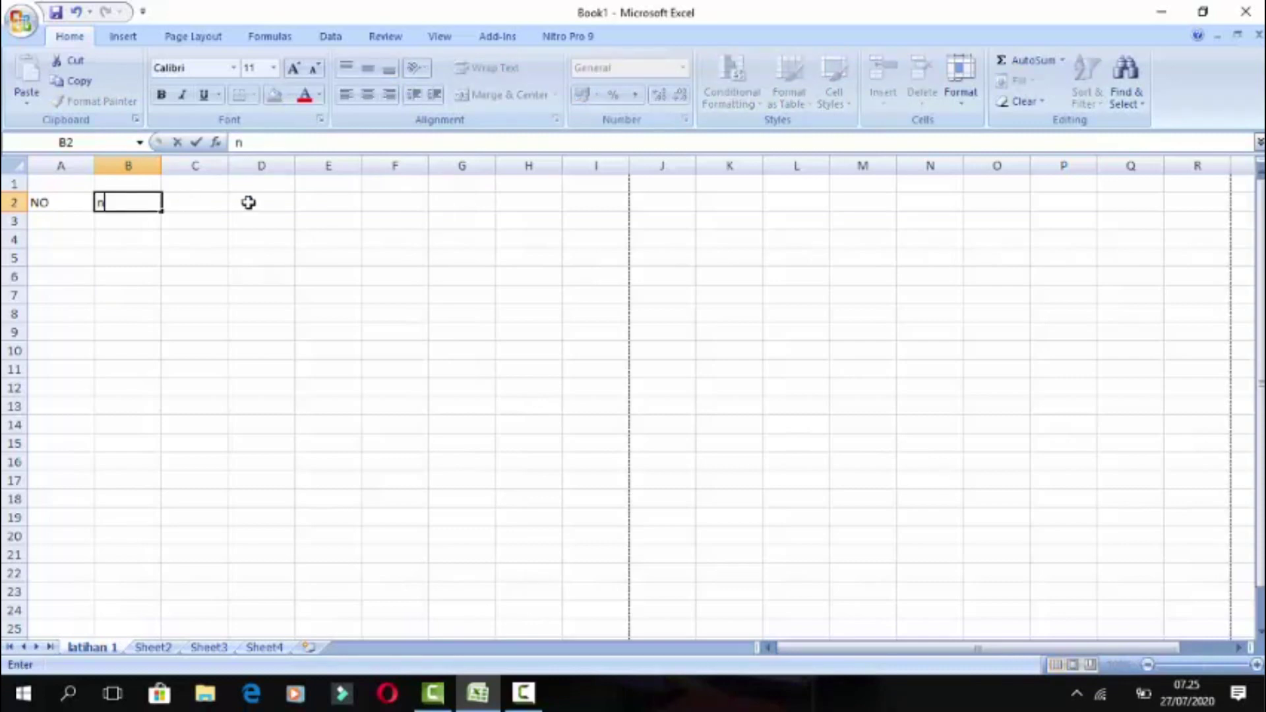
{"action": "key", "text": "BackSpace"}
{"action": "type", "text": "n"}
{"action": "key", "text": "BackSpace"}
{"action": "type", "text": "NAMA SISWA"}
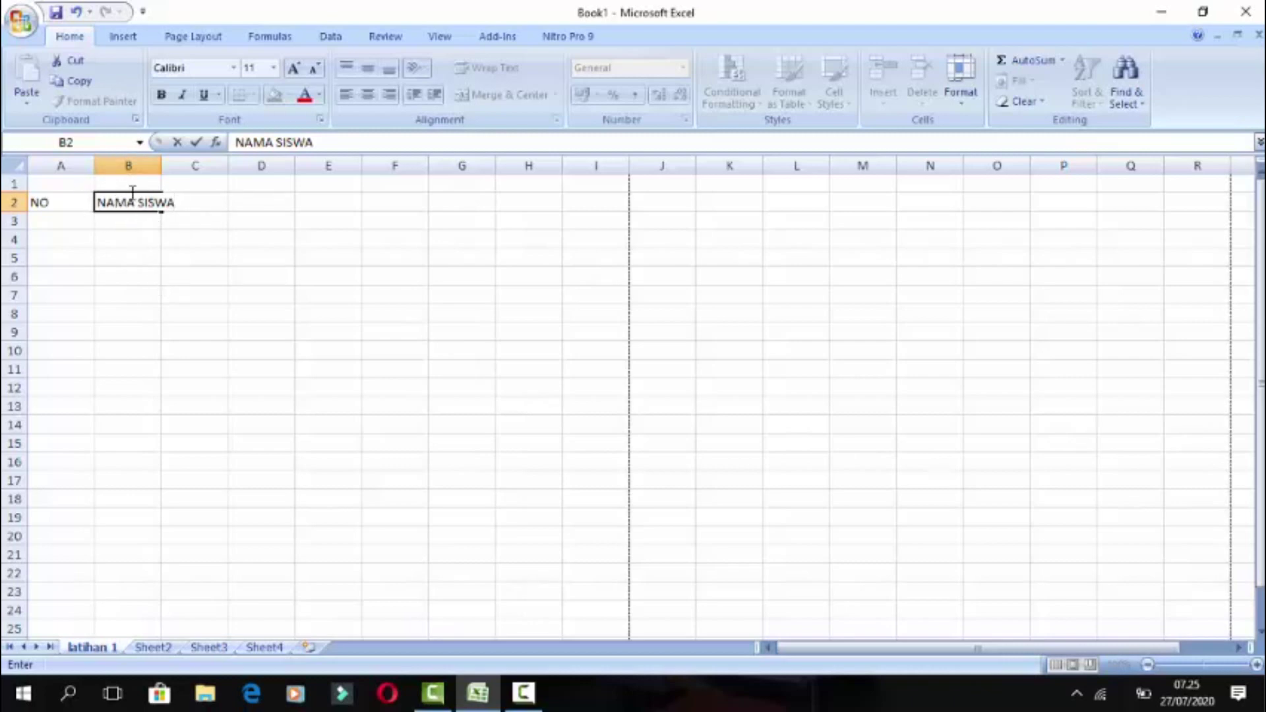
{"action": "left_click", "coordinate": [129, 241]}
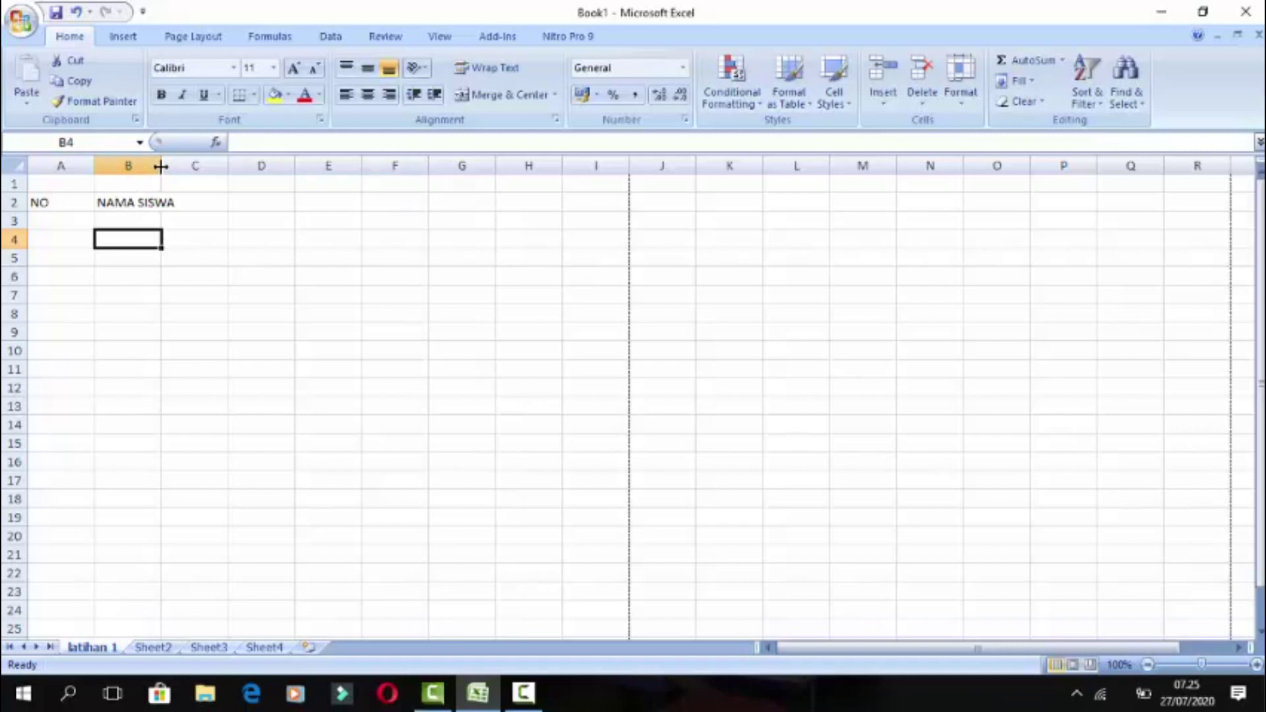
{"action": "left_click_drag", "start_coordinate": [161, 166], "coordinate": [161, 166]}
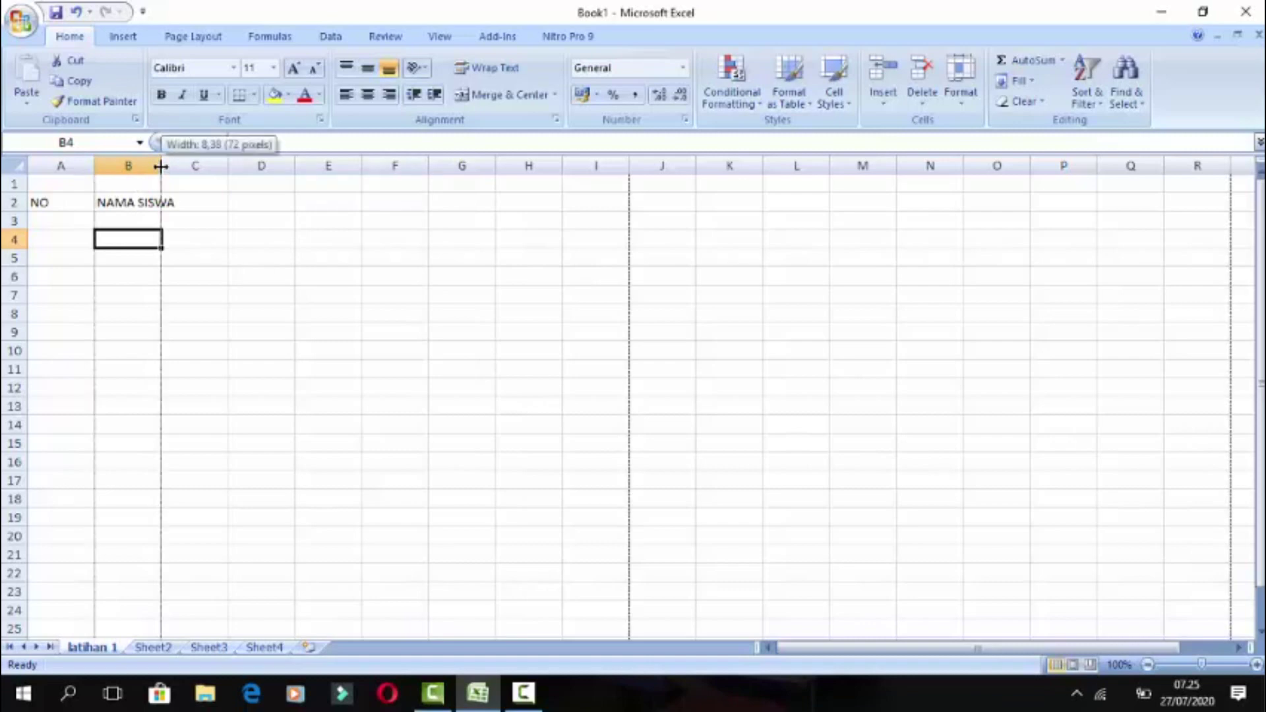
{"action": "left_click_drag", "start_coordinate": [161, 166], "coordinate": [210, 164]}
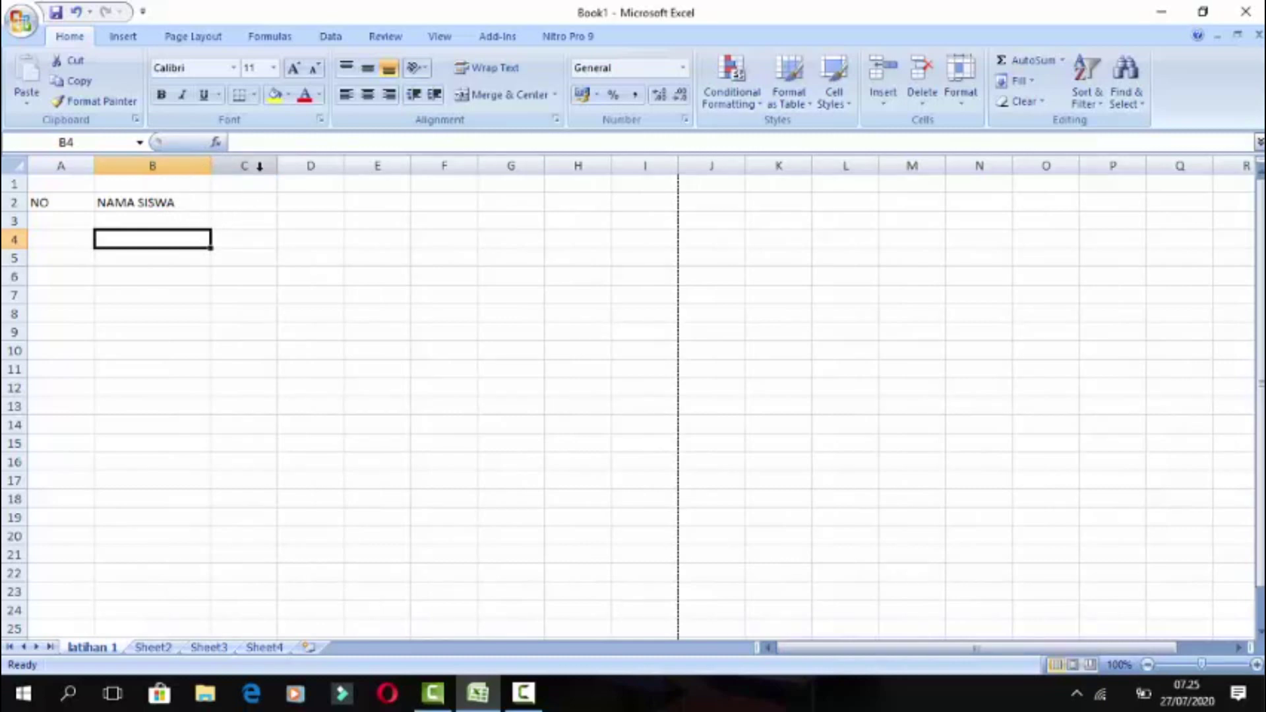
- Enter the heading "NILAI ULANGAN" in cell C2
{"action": "left_click", "coordinate": [246, 204]}
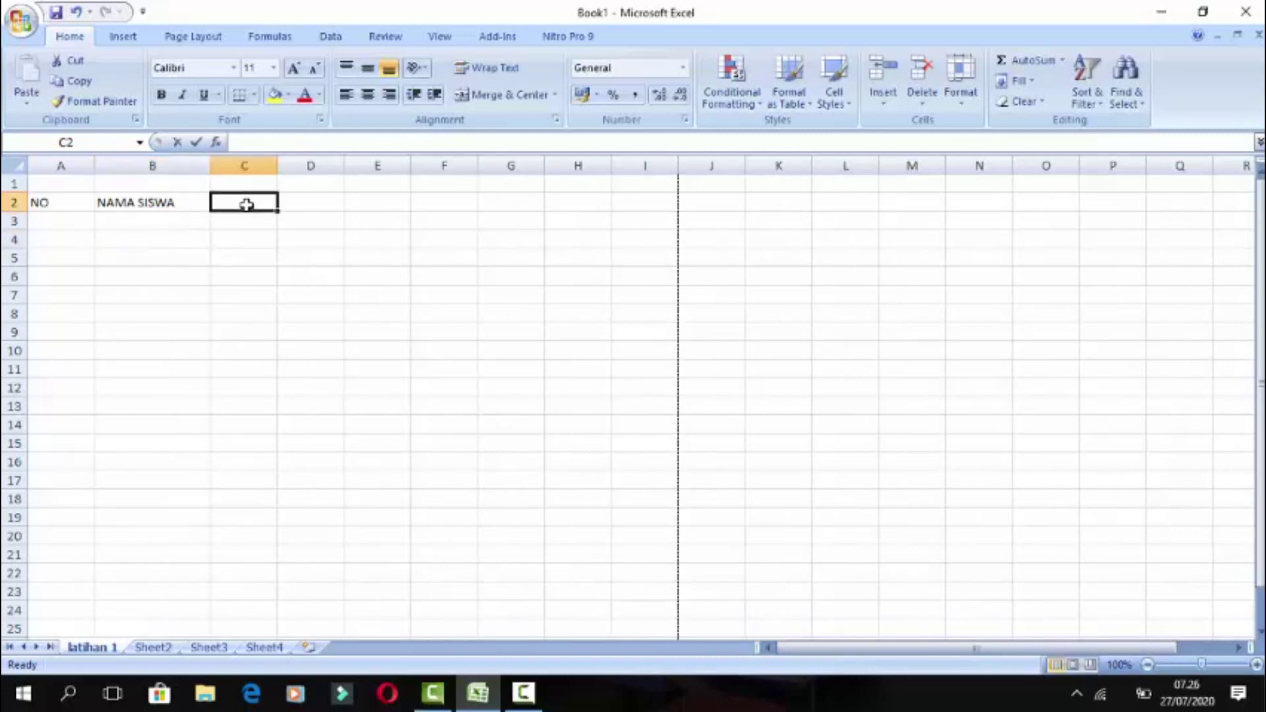
{"action": "type", "text": "NILAI"}
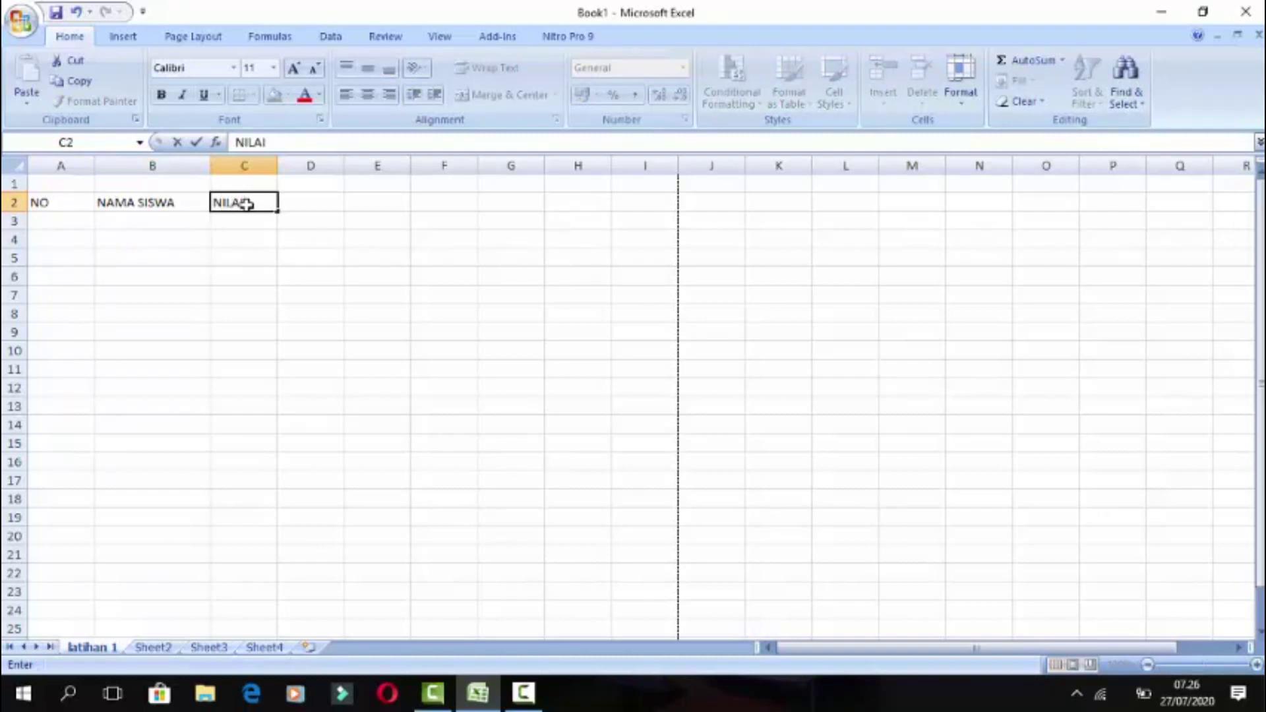
{"action": "type", "text": " ULANAG"}
{"action": "key", "text": "BackSpace"}
{"action": "key", "text": "BackSpace"}
{"action": "type", "text": "GAN"}
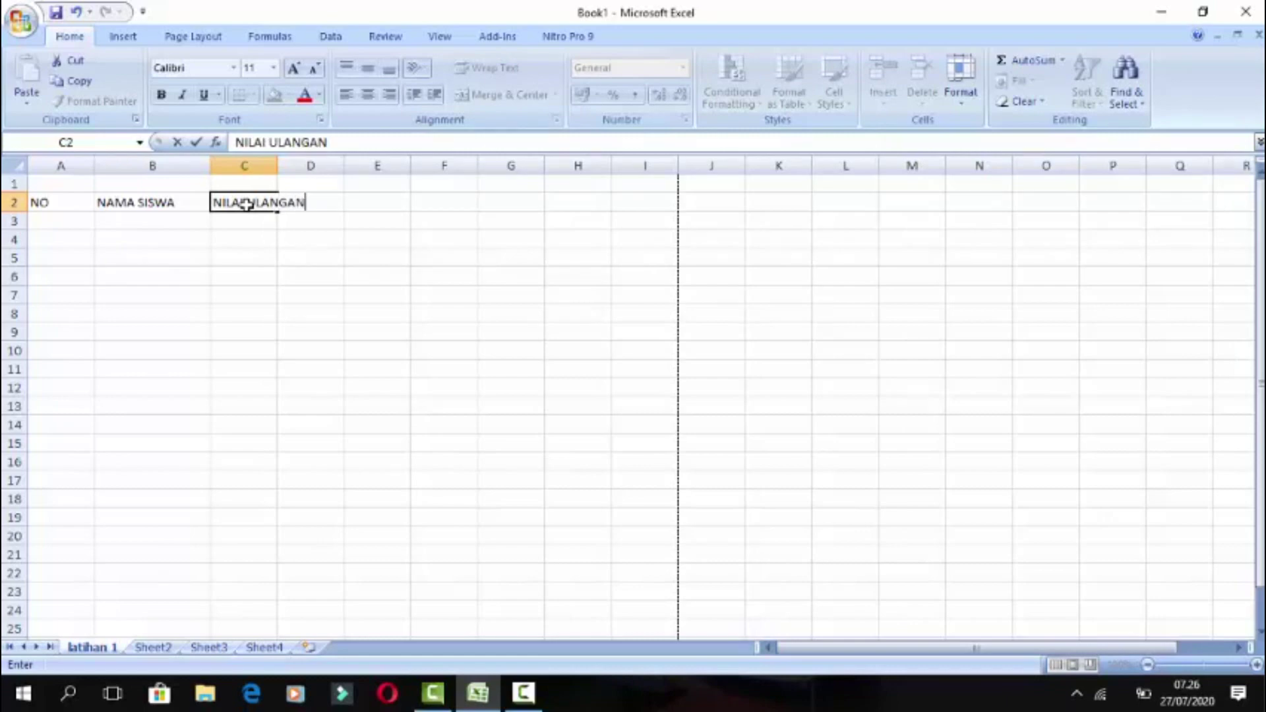
{"action": "left_click", "coordinate": [254, 246]}
{"action": "left_click", "coordinate": [259, 202]}
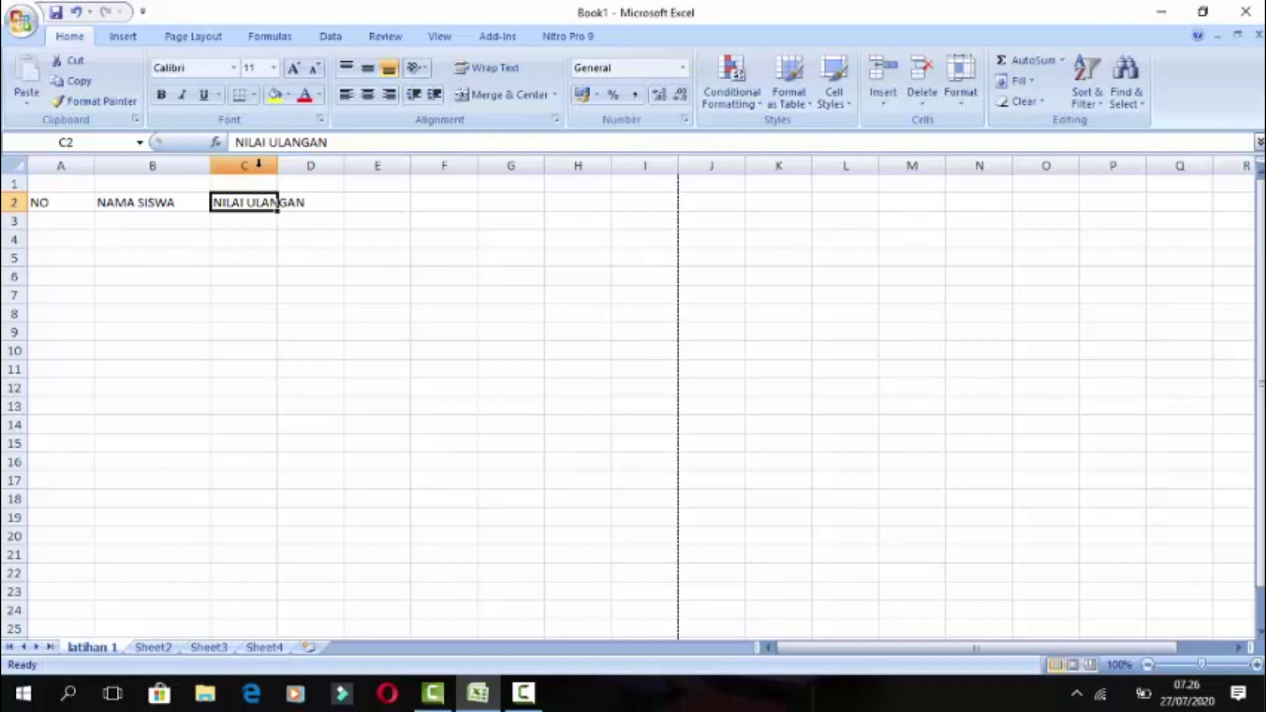
- Enter the subheading numbers 1, 2 and 3 in cells C3, D3 and E3
{"action": "left_click", "coordinate": [256, 221]}
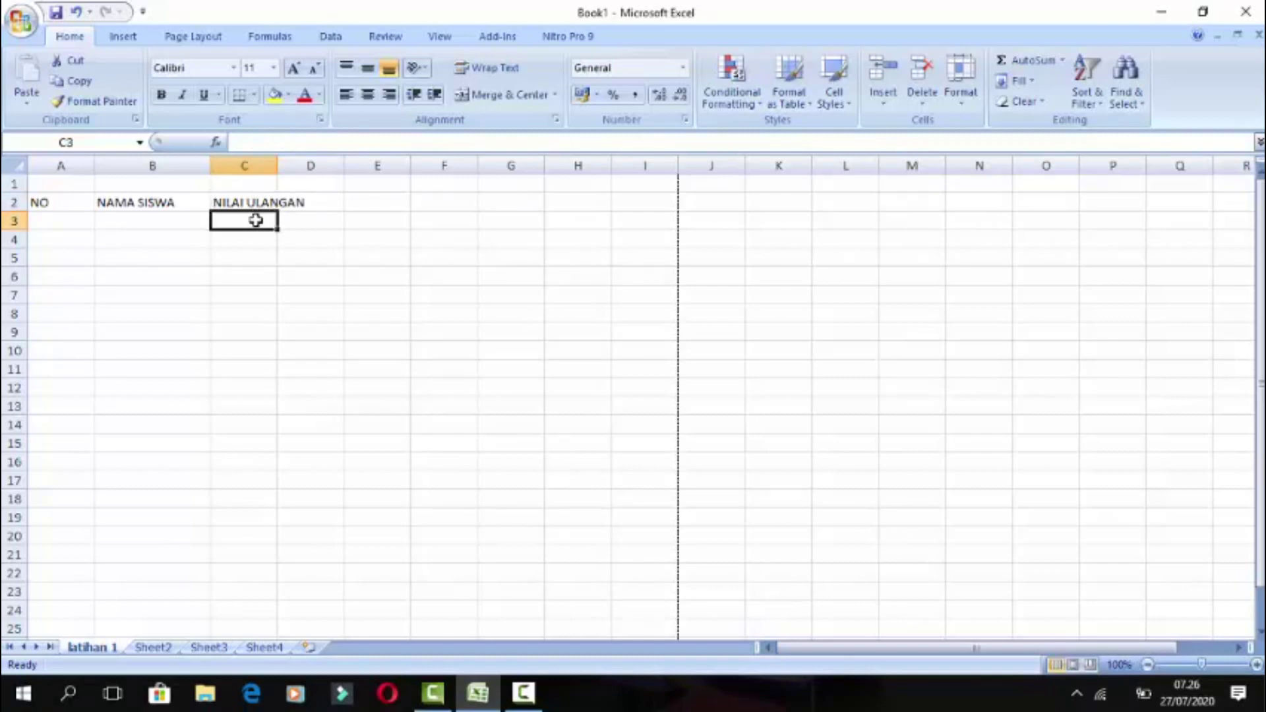
{"action": "type", "text": "1"}
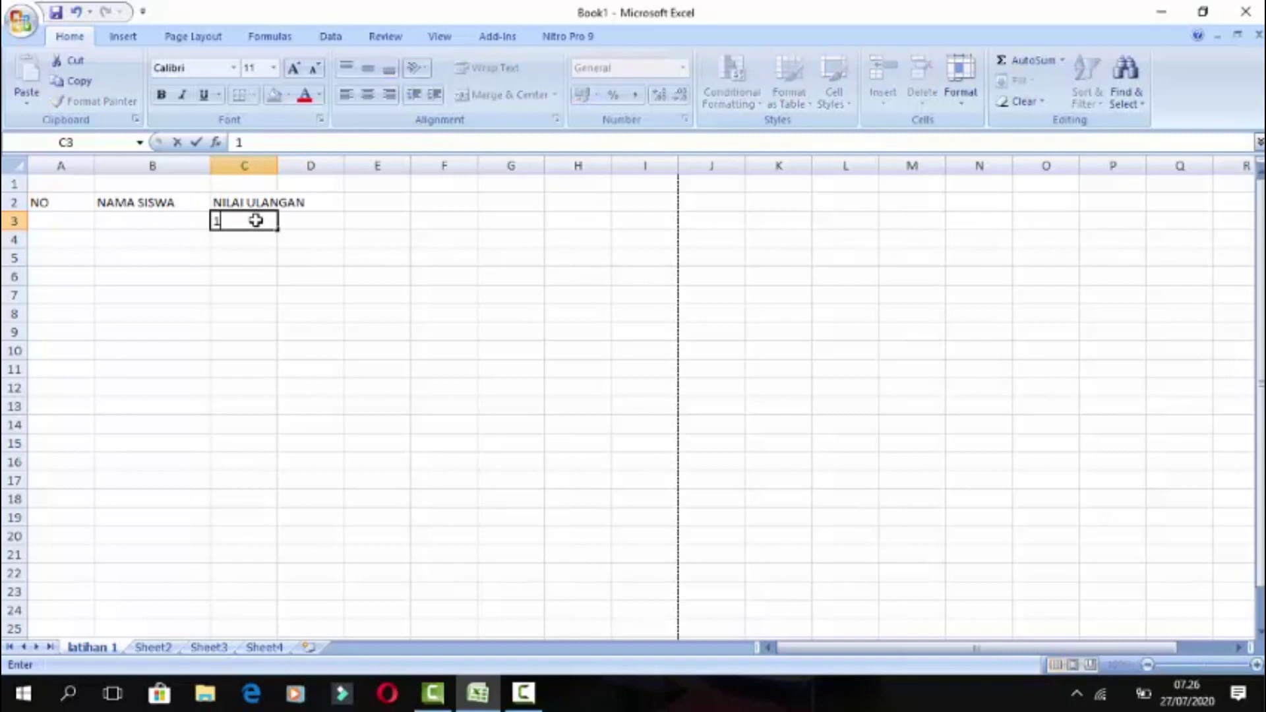
{"action": "left_click", "coordinate": [308, 223]}
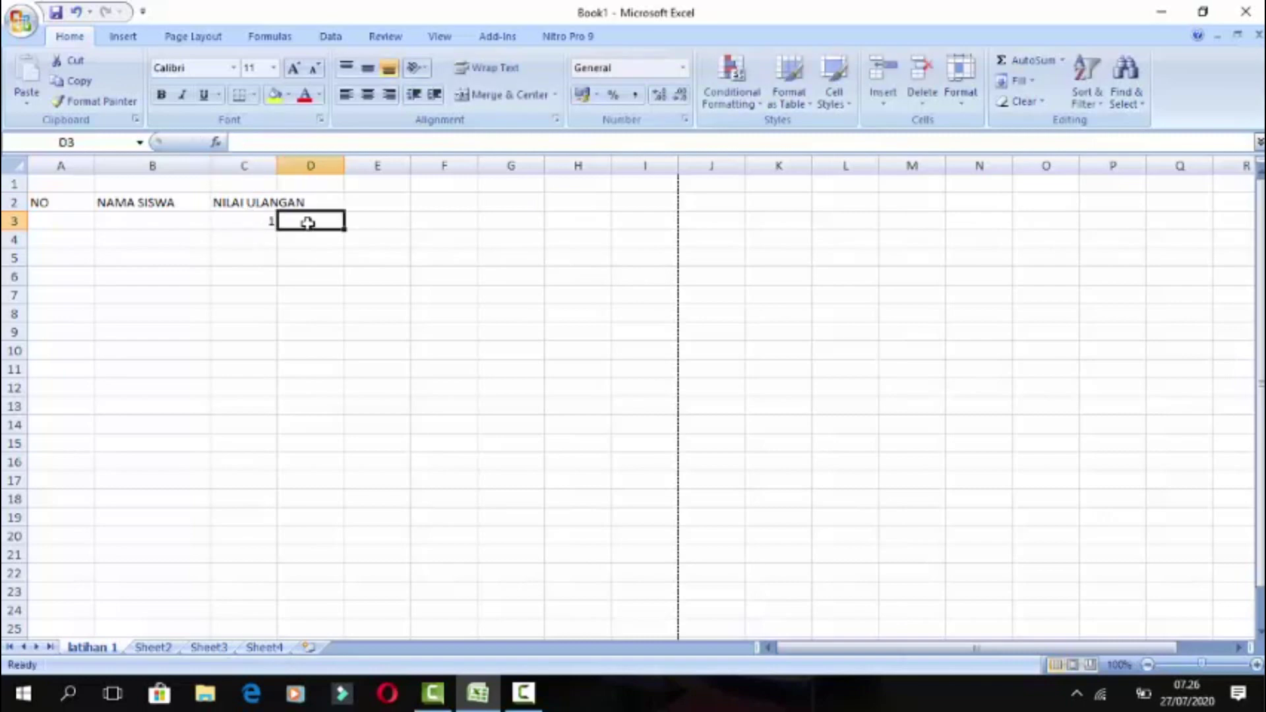
{"action": "type", "text": "w"}
{"action": "key", "text": "BackSpace"}
{"action": "type", "text": "2"}
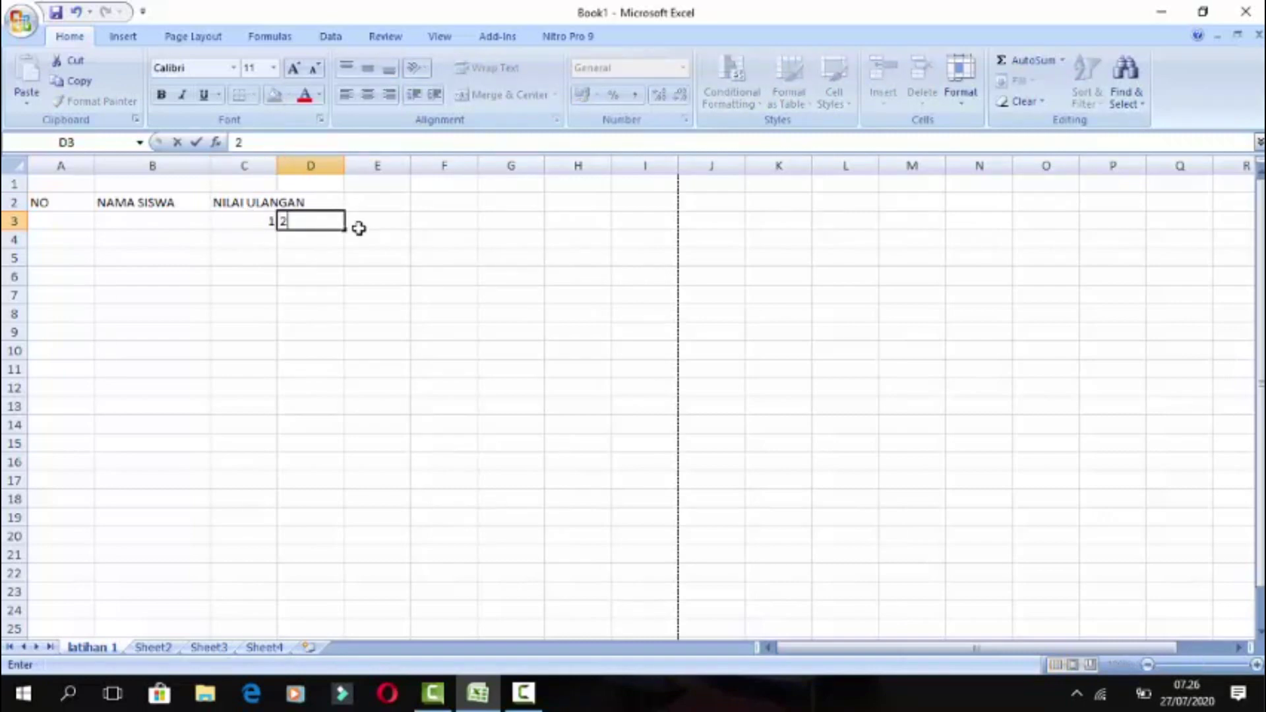
{"action": "left_click", "coordinate": [373, 224]}
{"action": "type", "text": "3"}
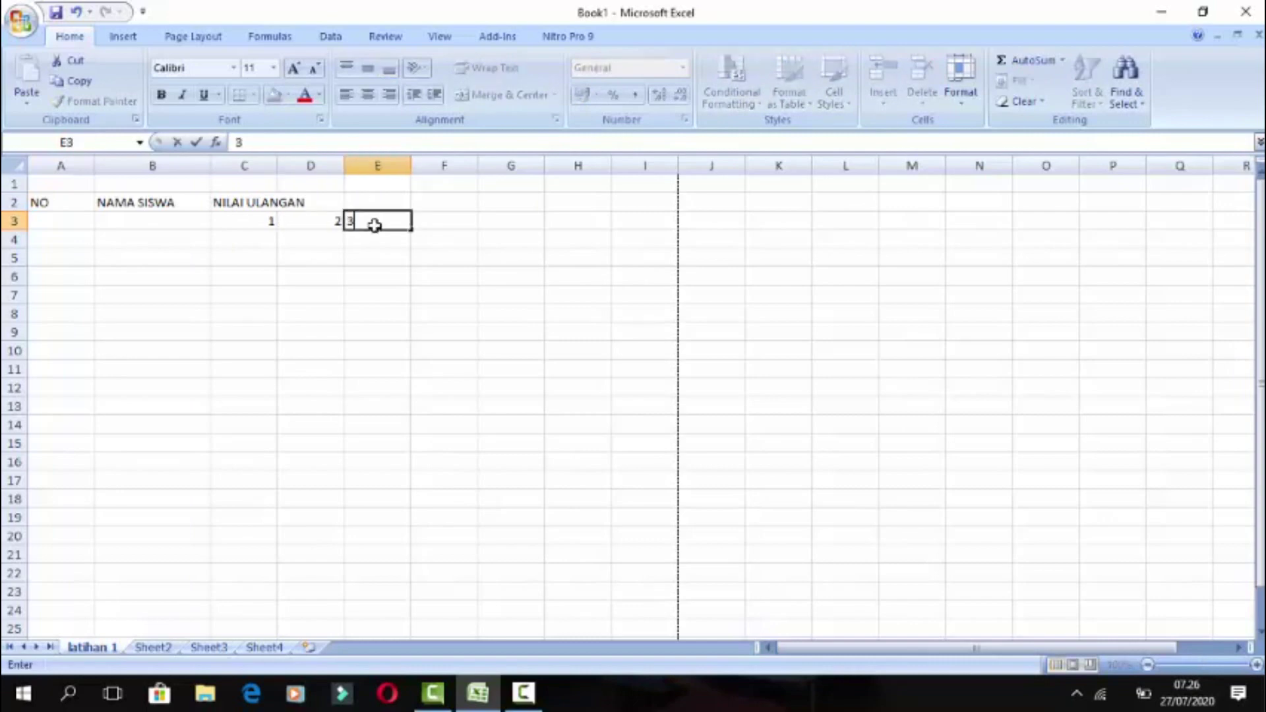
{"action": "left_click", "coordinate": [388, 256]}
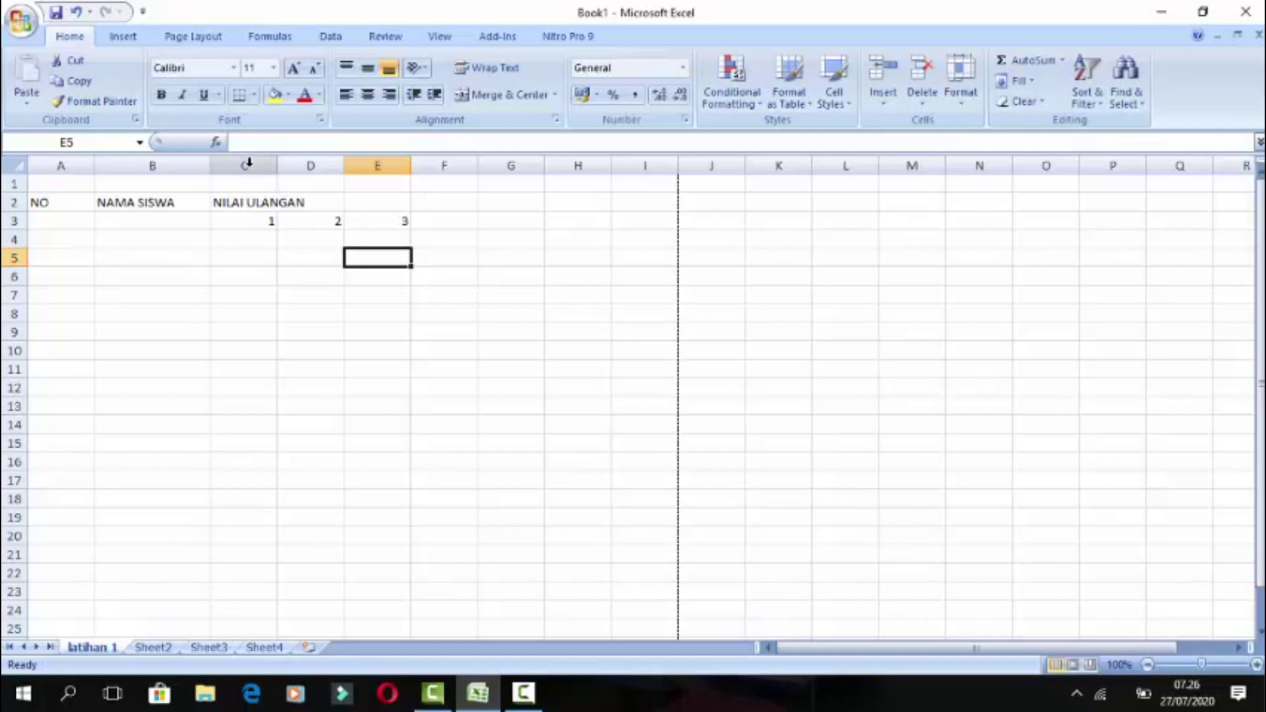
- Examine which cells in C2:E2 hold the NILAI ULANGAN heading above the three numbered columns
{"action": "left_click", "coordinate": [254, 203]}
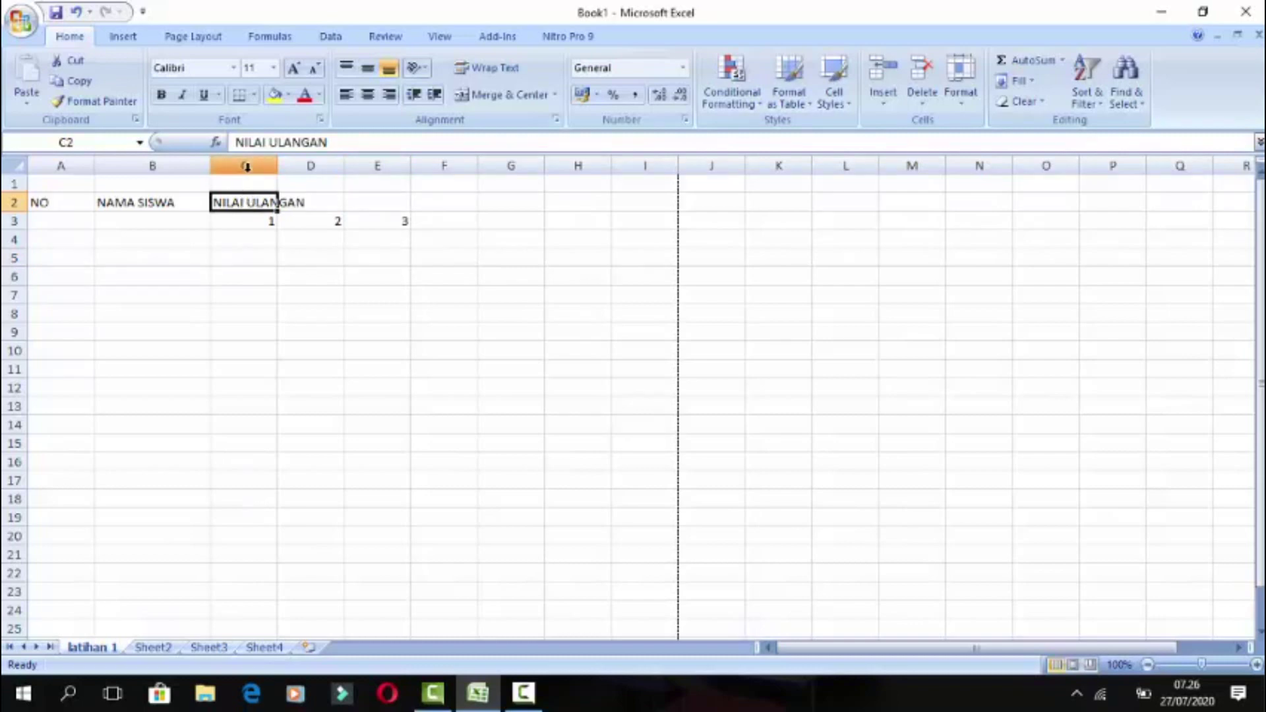
{"action": "left_click", "coordinate": [244, 221]}
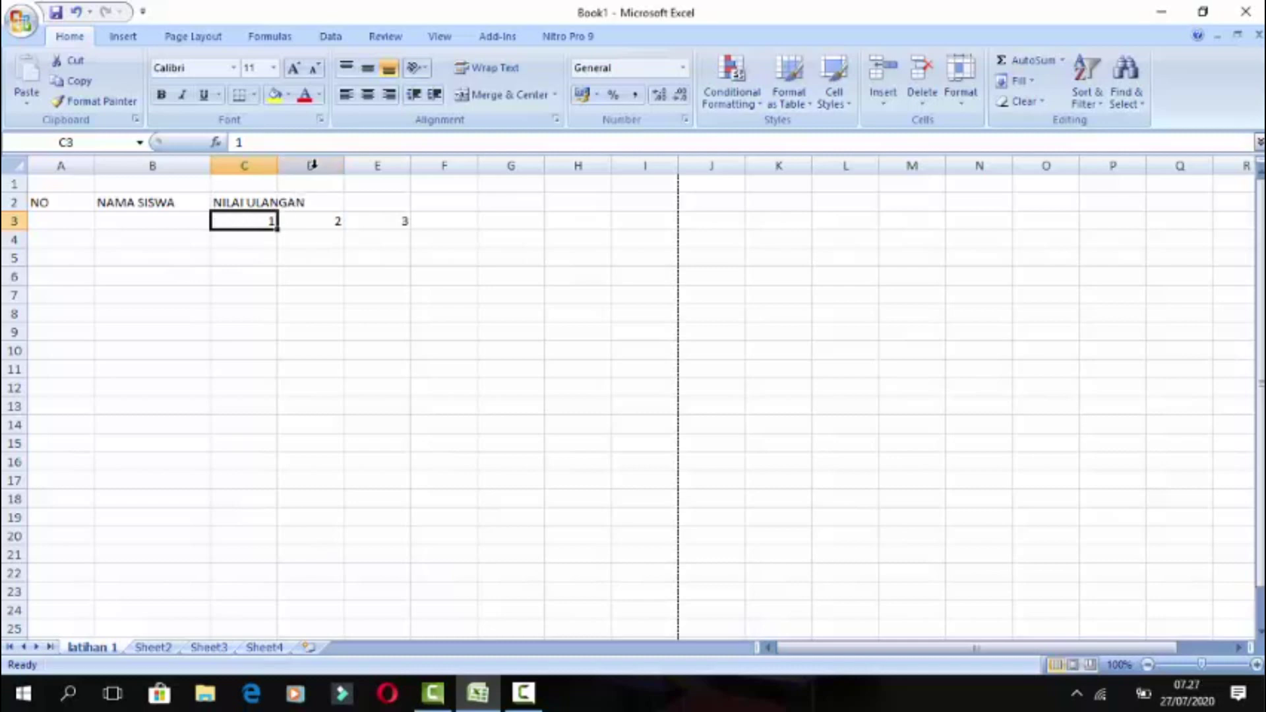
{"action": "left_click", "coordinate": [317, 203]}
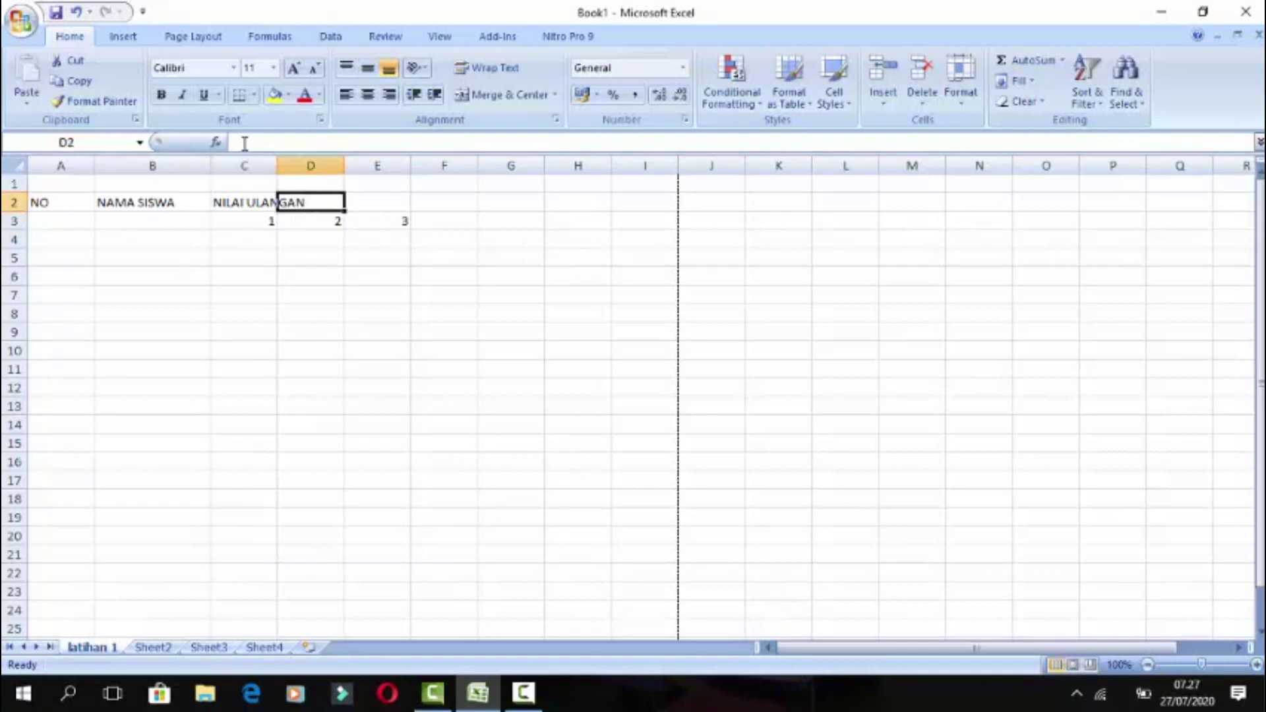
{"action": "left_click", "coordinate": [272, 258]}
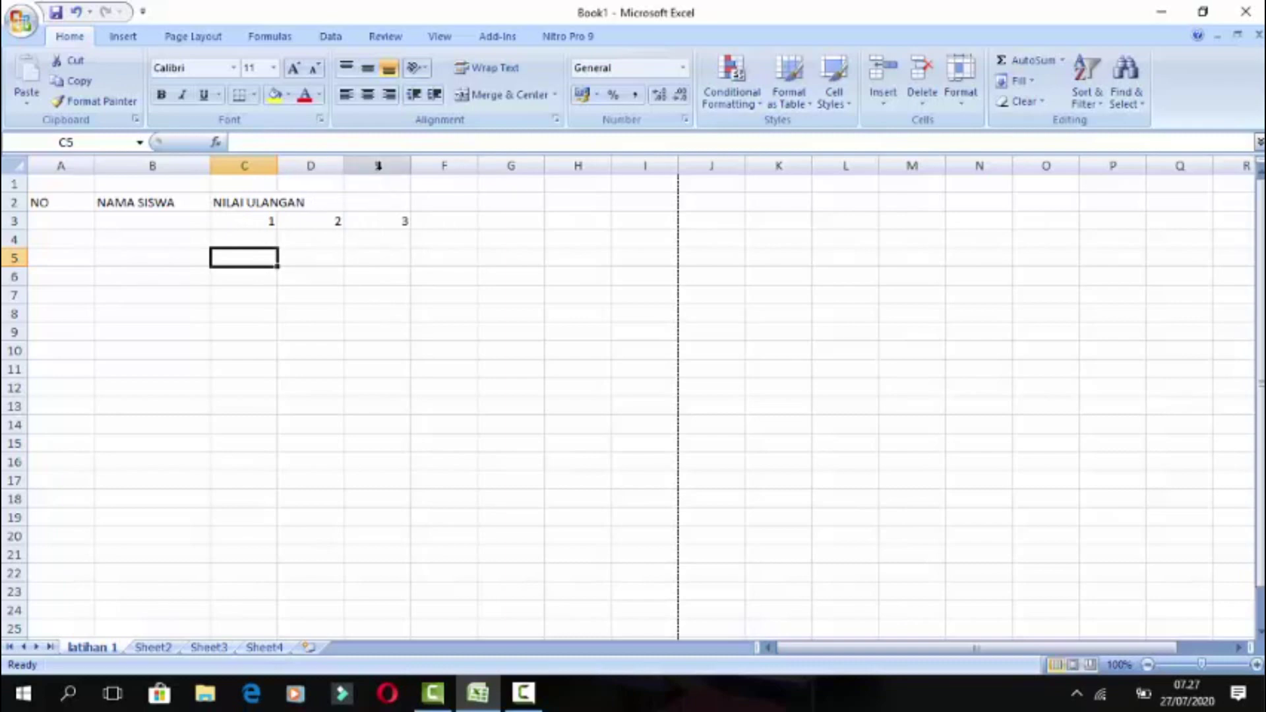
{"action": "left_click", "coordinate": [382, 207]}
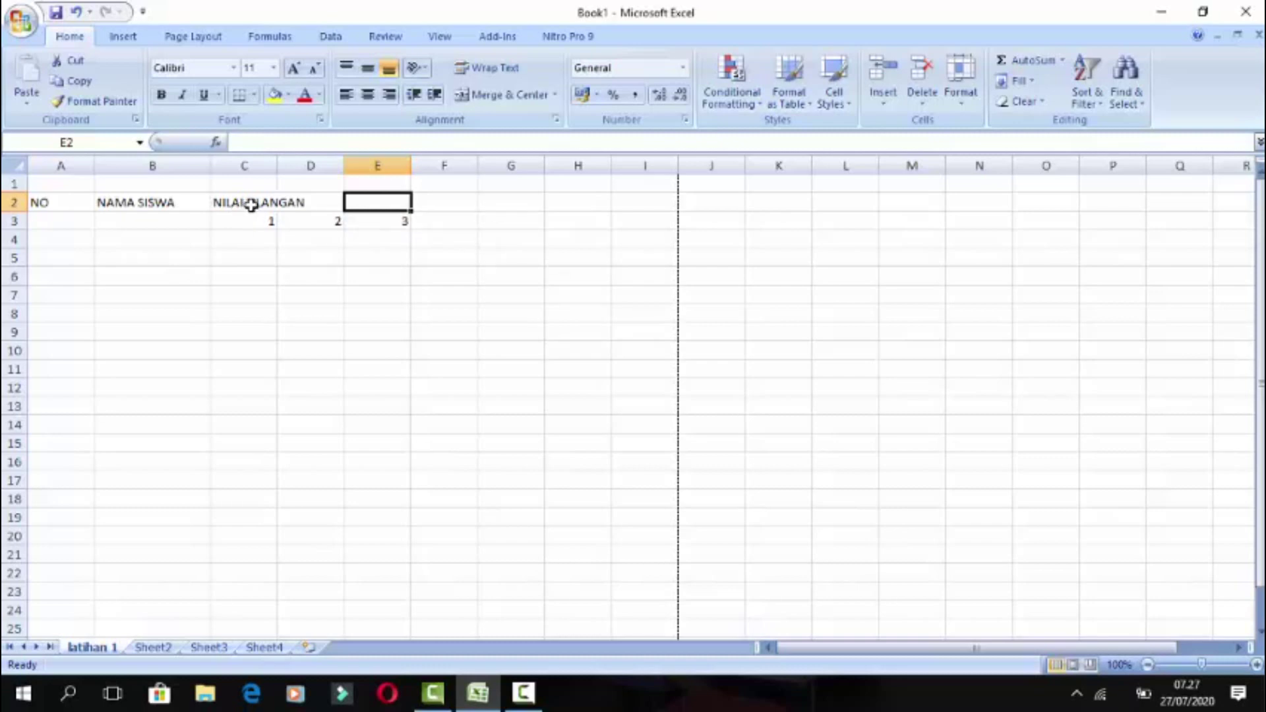
{"action": "left_click", "coordinate": [250, 241]}
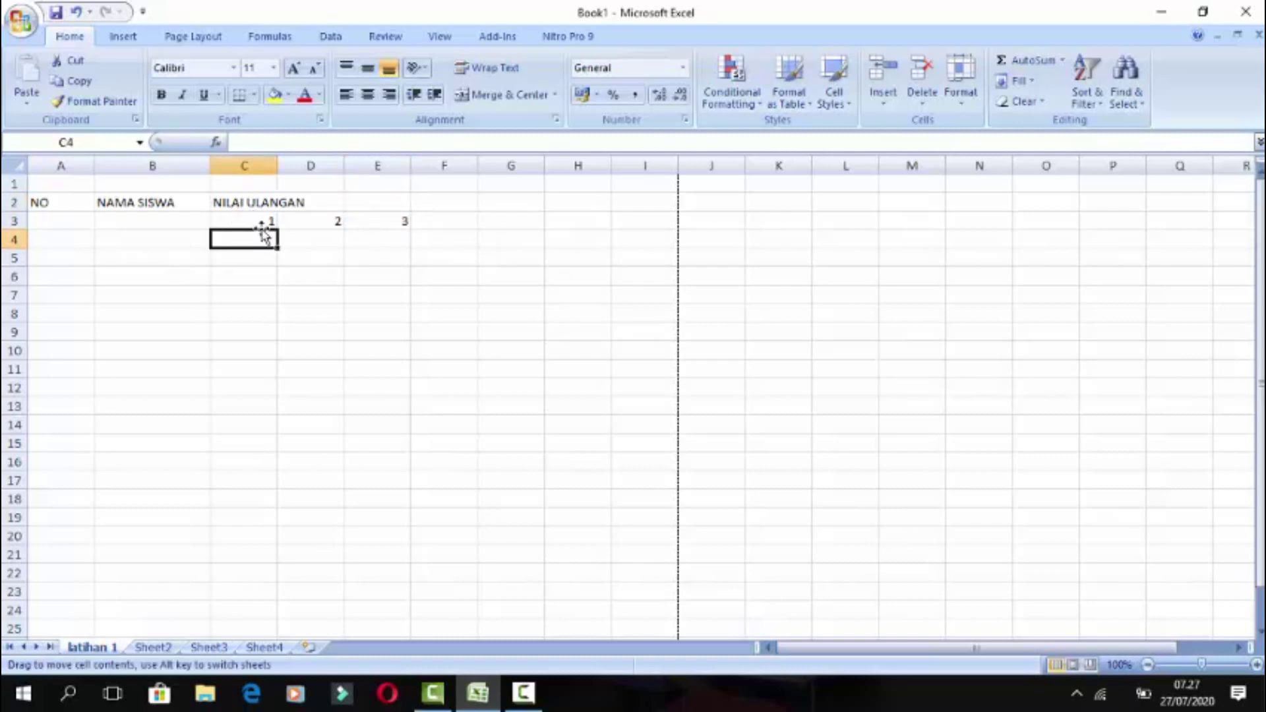
{"action": "left_click", "coordinate": [258, 221]}
{"action": "left_click", "coordinate": [245, 205]}
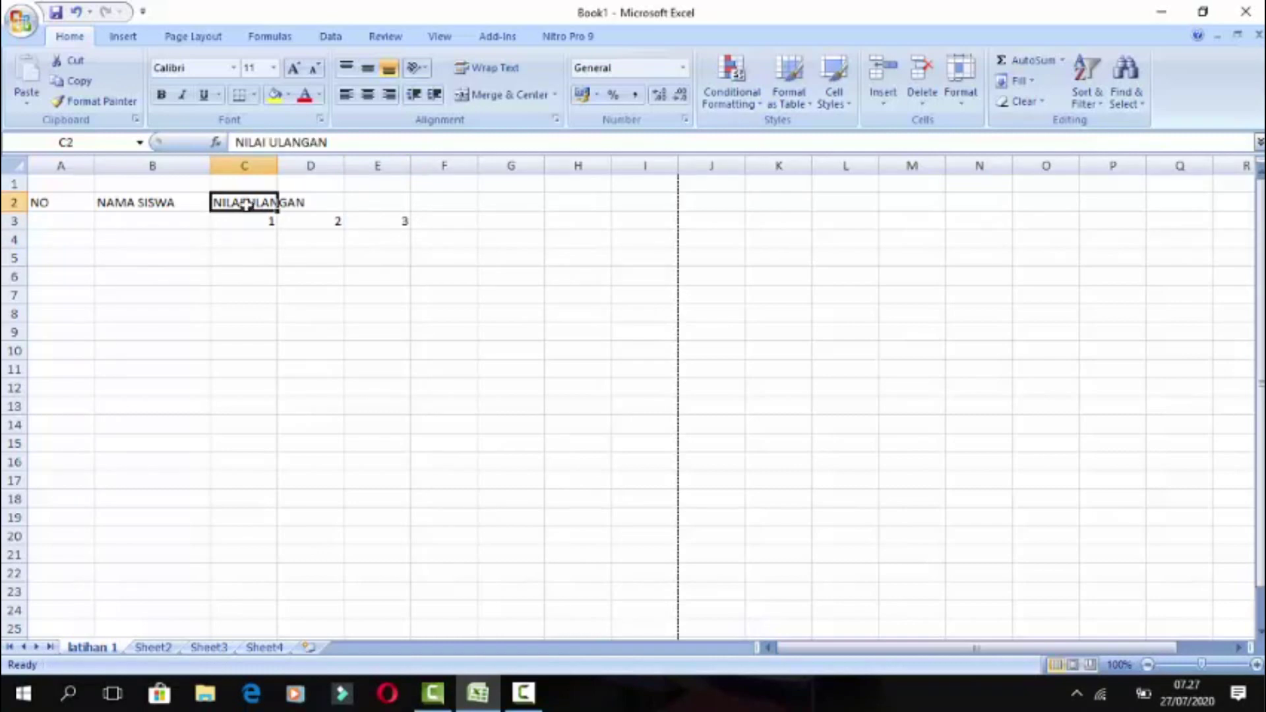
{"action": "left_click", "coordinate": [307, 215]}
{"action": "left_click", "coordinate": [251, 206]}
{"action": "left_click", "coordinate": [362, 223]}
{"action": "left_click", "coordinate": [268, 204]}
{"action": "left_click", "coordinate": [277, 290]}
{"action": "left_click", "coordinate": [232, 204]}
- Merge and center the NILAI ULANGAN heading across cells C2 to E2
{"action": "left_click_drag", "start_coordinate": [237, 203], "coordinate": [294, 196]}
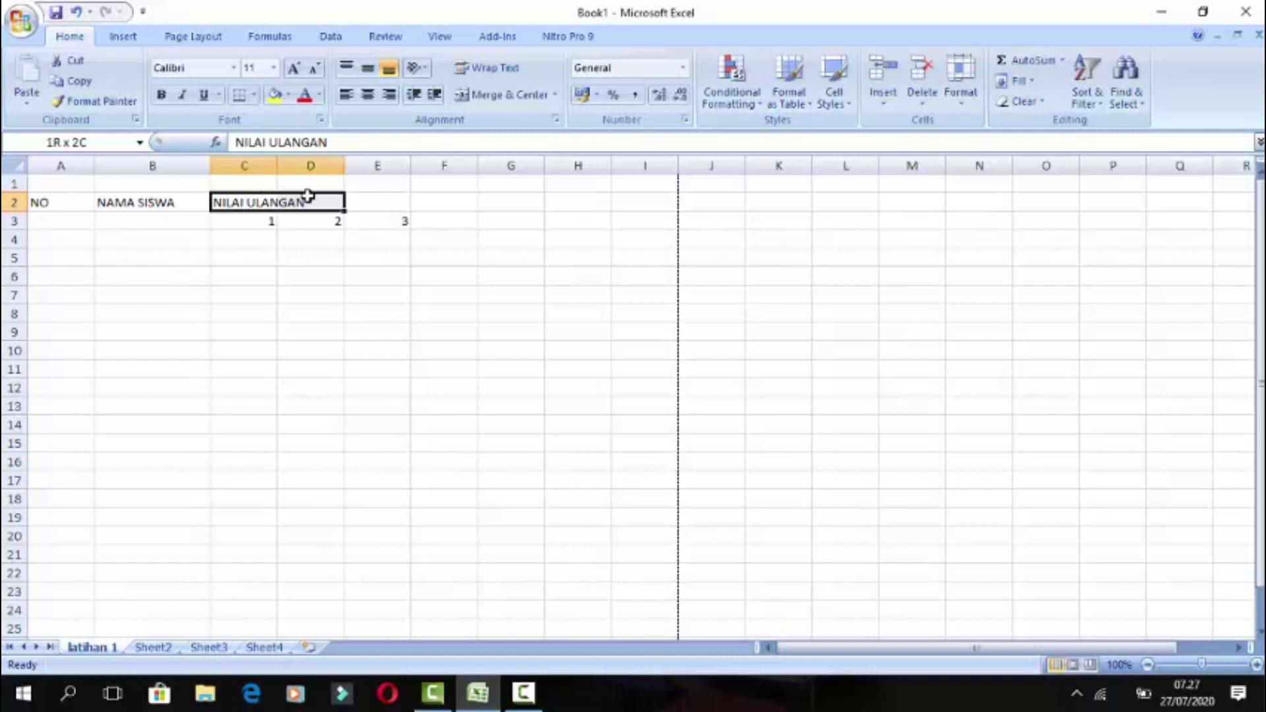
{"action": "left_click_drag", "start_coordinate": [341, 196], "coordinate": [362, 196]}
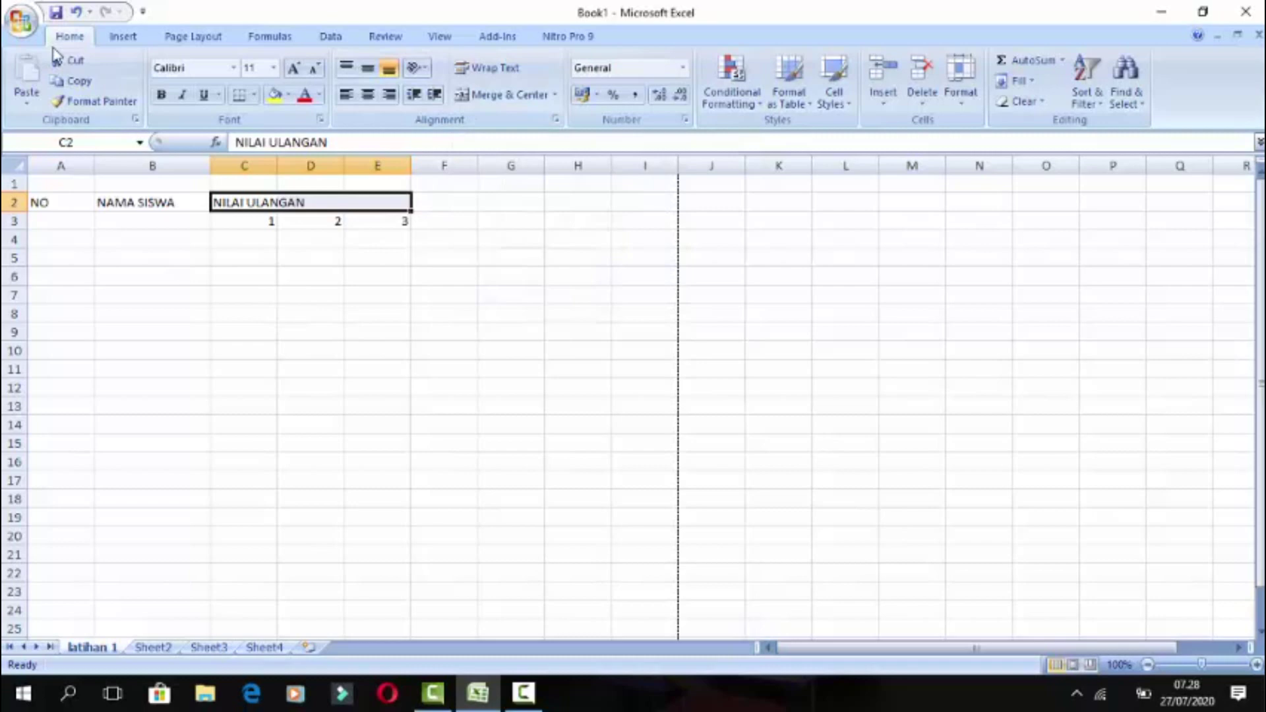
{"action": "left_click", "coordinate": [479, 105]}
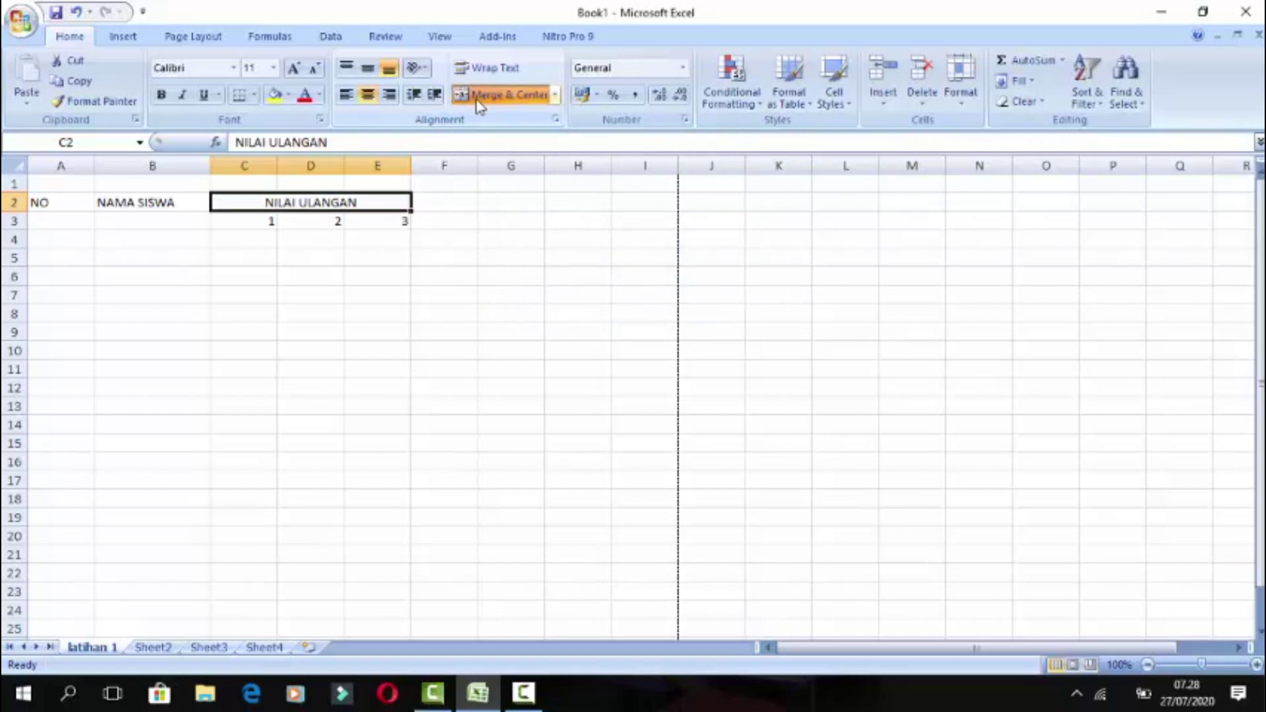
{"action": "left_click", "coordinate": [252, 405]}
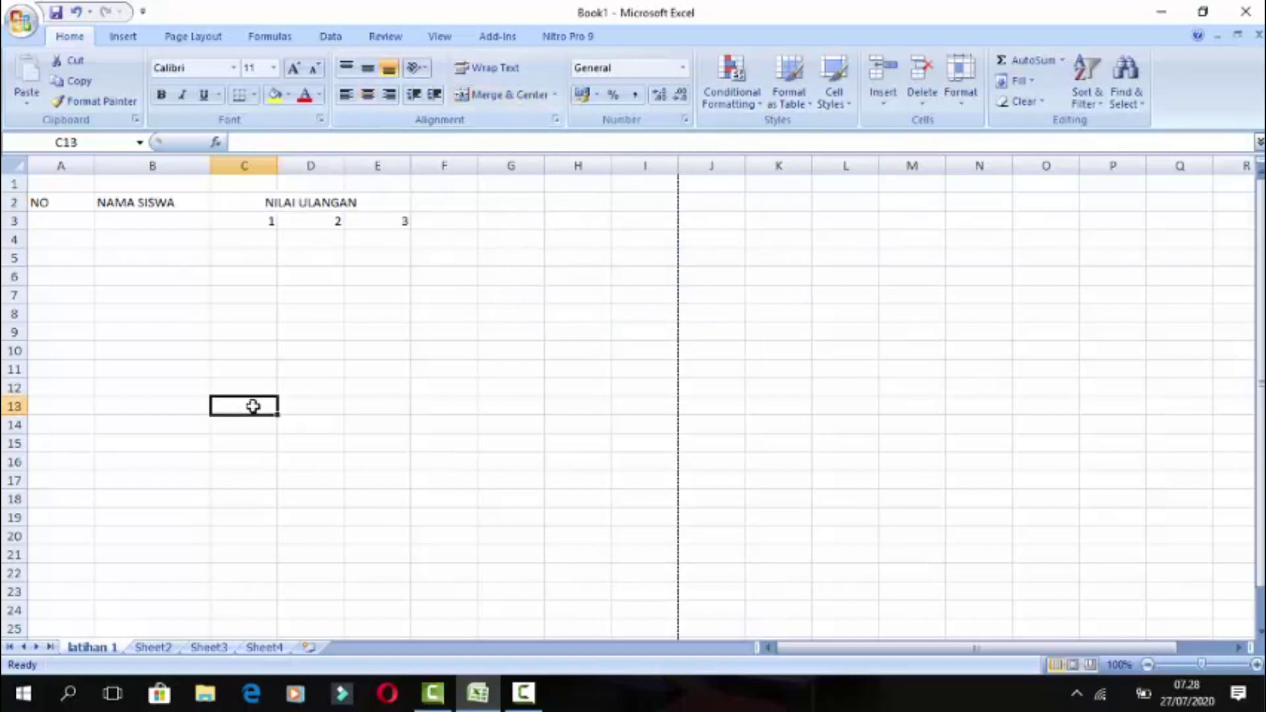
{"action": "left_click", "coordinate": [254, 198]}
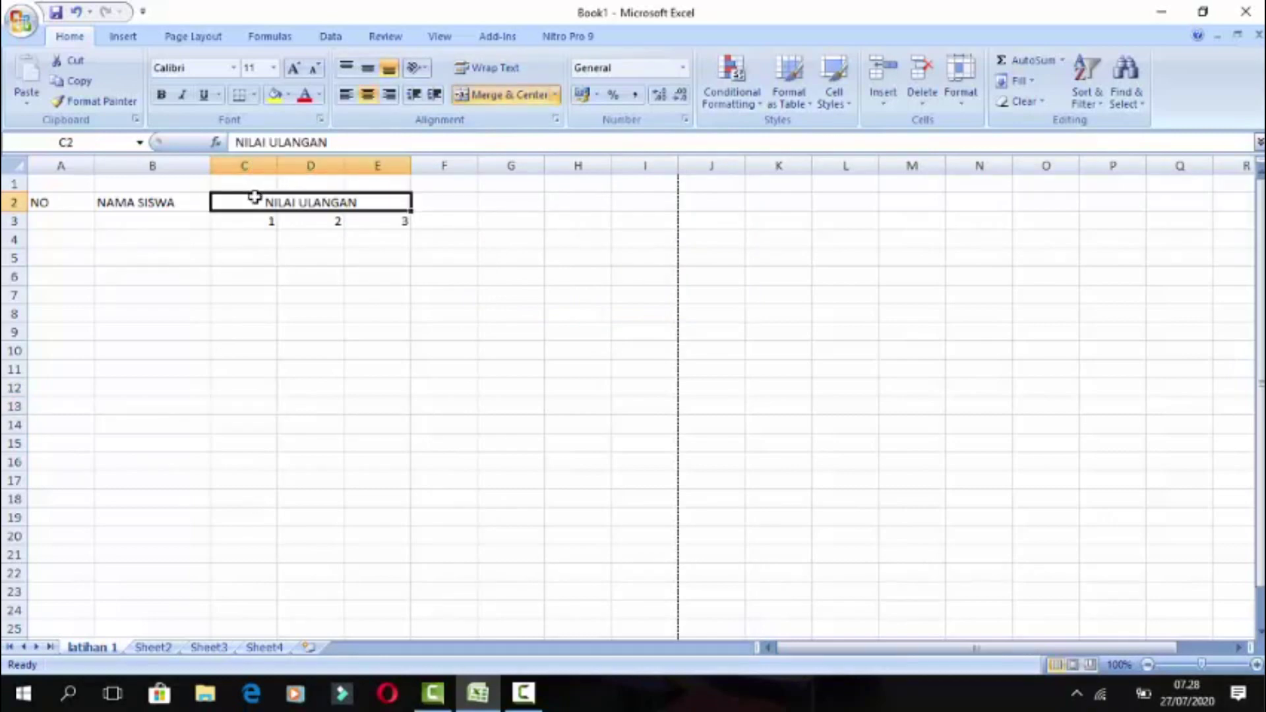
{"action": "left_click", "coordinate": [310, 164]}
{"action": "left_click", "coordinate": [310, 198]}
{"action": "left_click", "coordinate": [305, 348]}
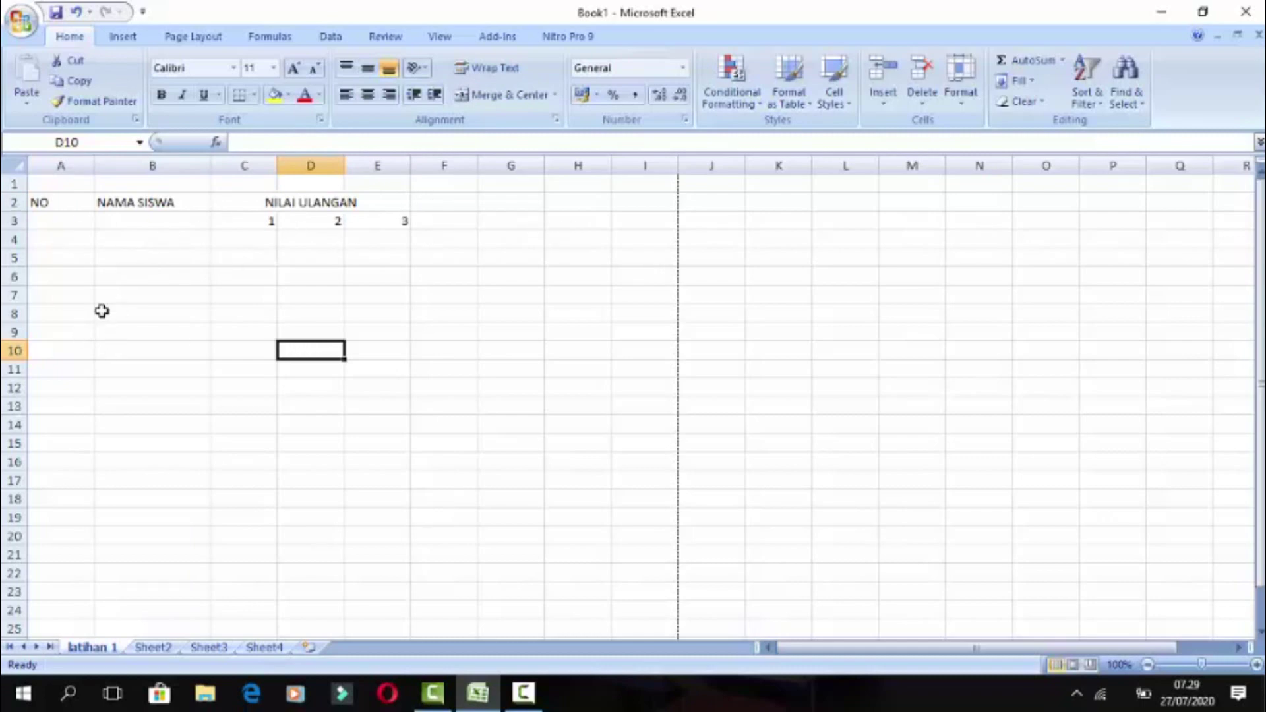
- Center the NO heading in cell A2 and left-align the NAMA SISWA heading in cell B2
{"action": "left_click", "coordinate": [56, 204]}
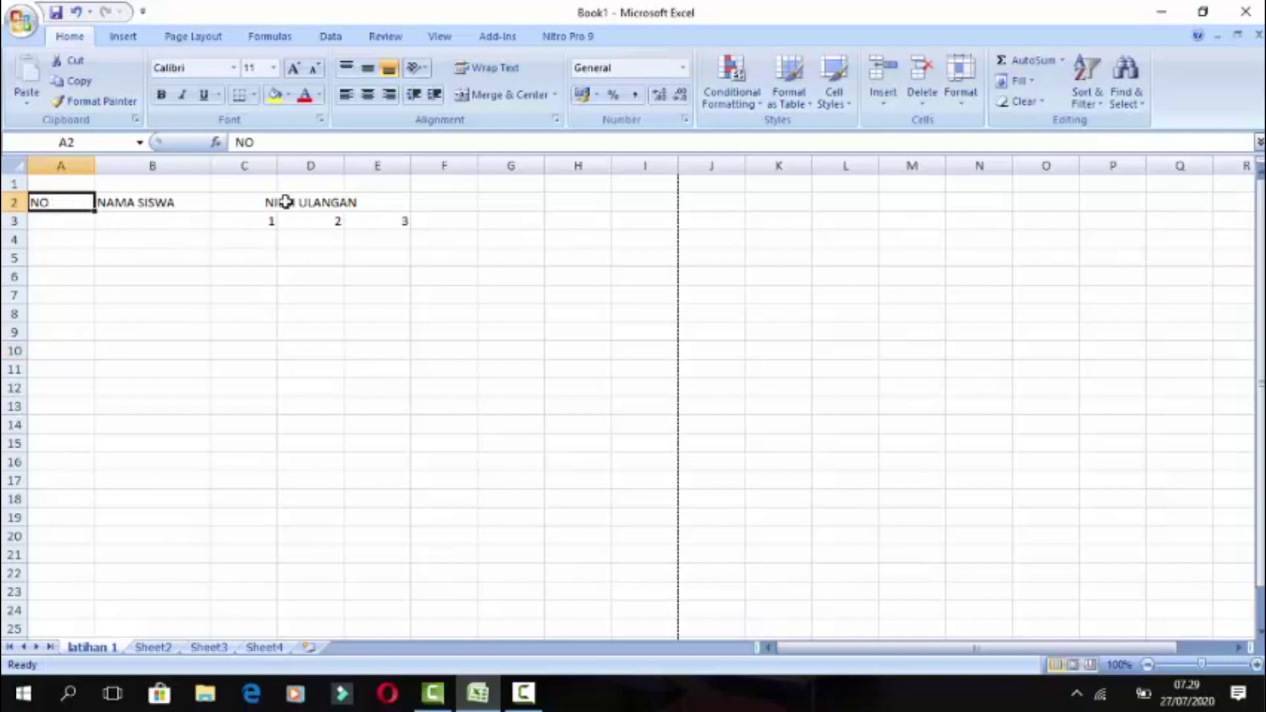
{"action": "left_click", "coordinate": [369, 97]}
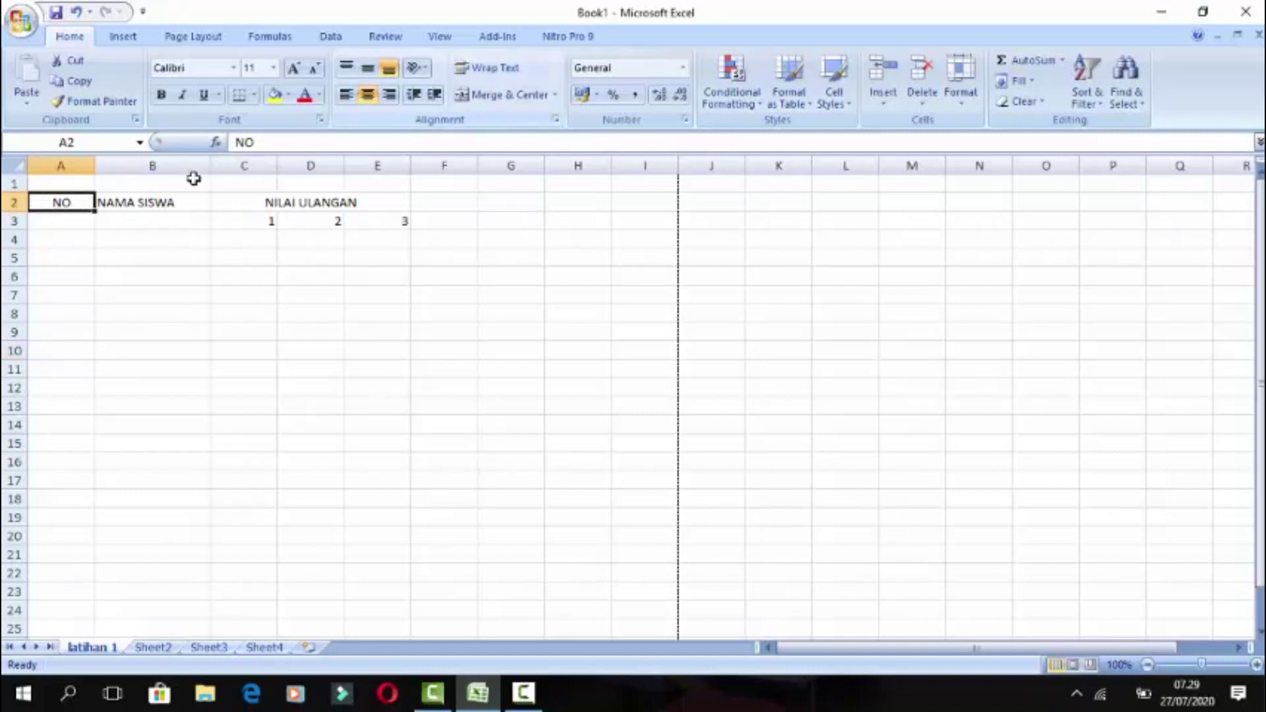
{"action": "left_click", "coordinate": [175, 205]}
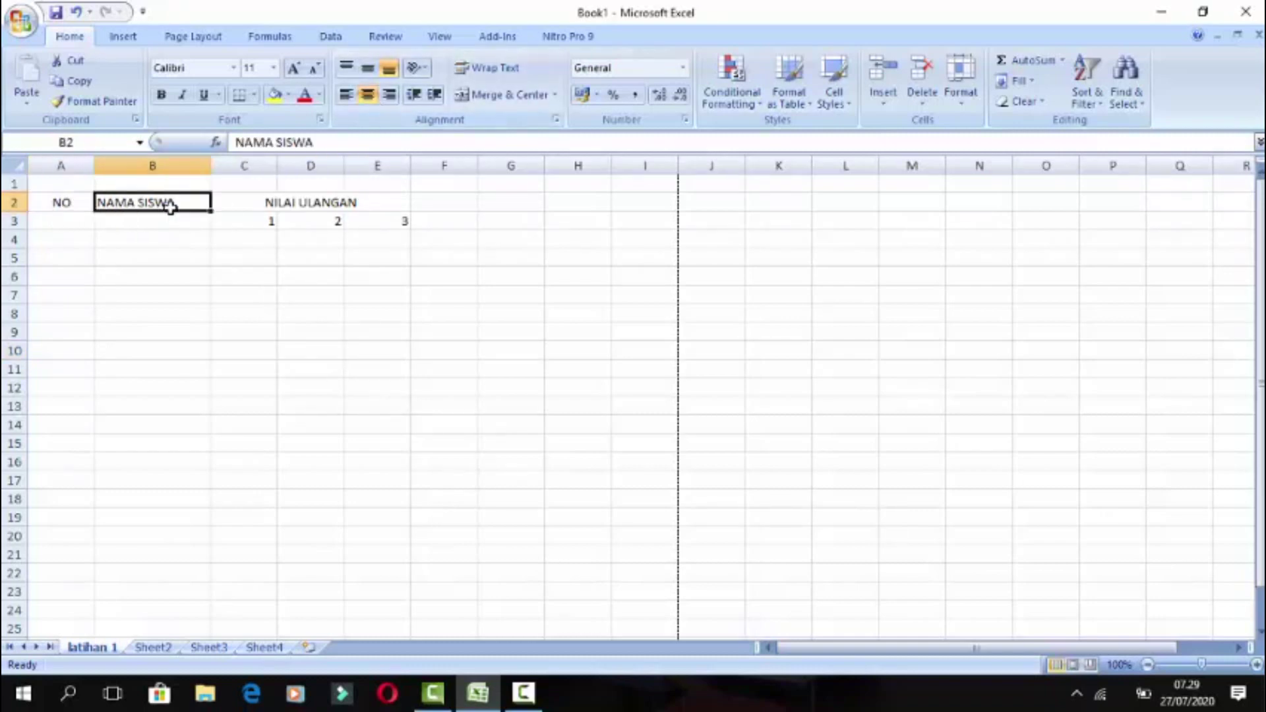
{"action": "left_click", "coordinate": [345, 97]}
- Center the numbers 1, 2 and 3 in cells C3 to E3
{"action": "left_click_drag", "start_coordinate": [243, 225], "coordinate": [372, 221]}
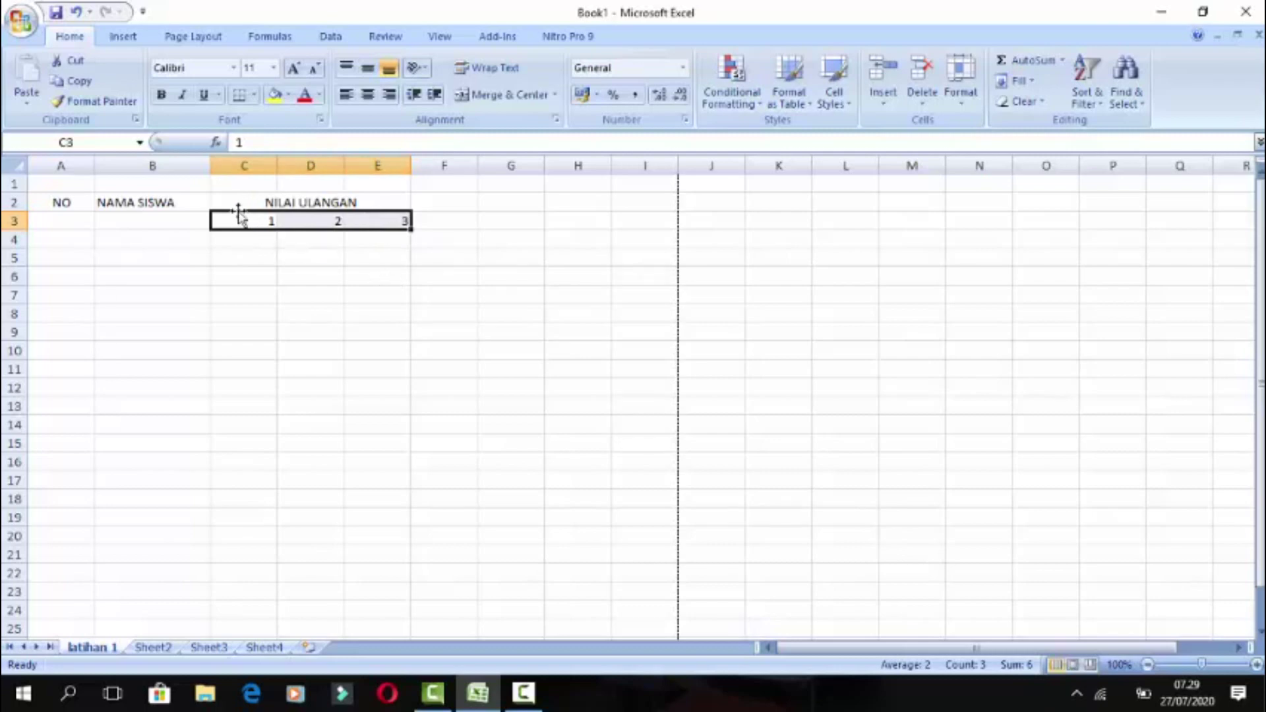
{"action": "left_click", "coordinate": [369, 99]}
{"action": "left_click", "coordinate": [391, 274]}
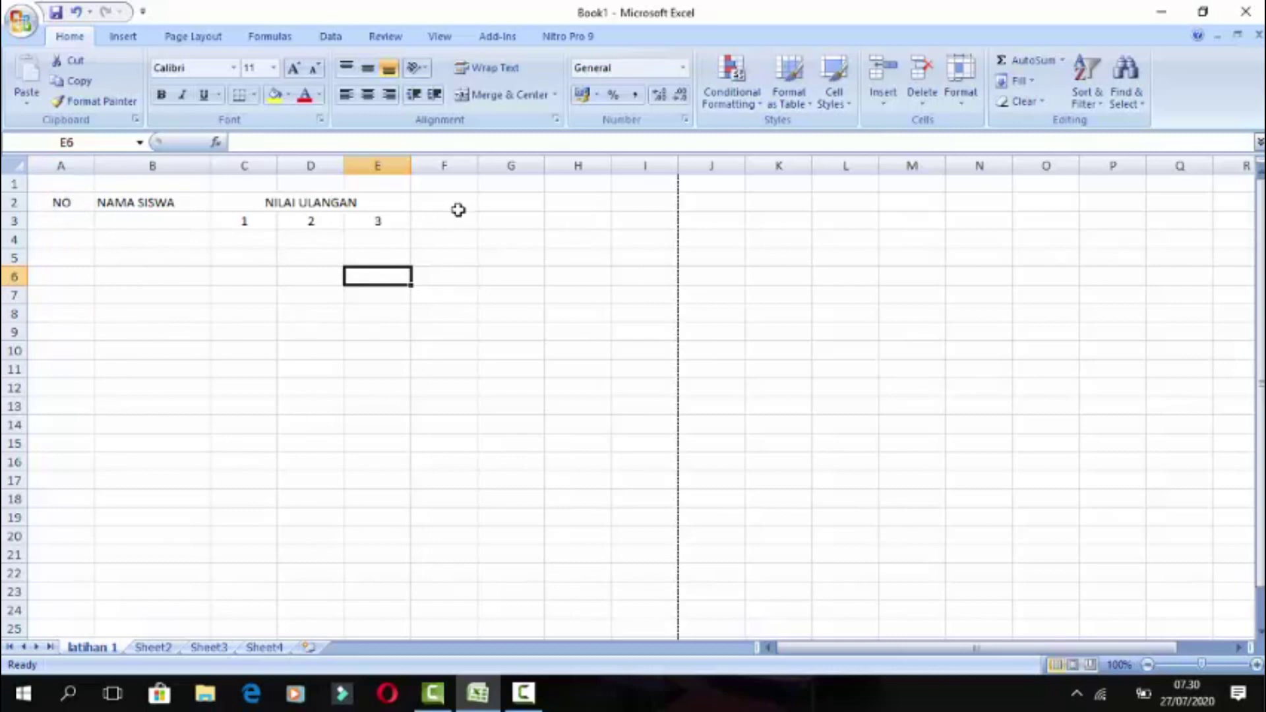
- Check the unbordered table header in the print preview, enlarged, and return to the worksheet
{"action": "left_click", "coordinate": [19, 26]}
{"action": "mouse_move", "coordinate": [99, 227]}
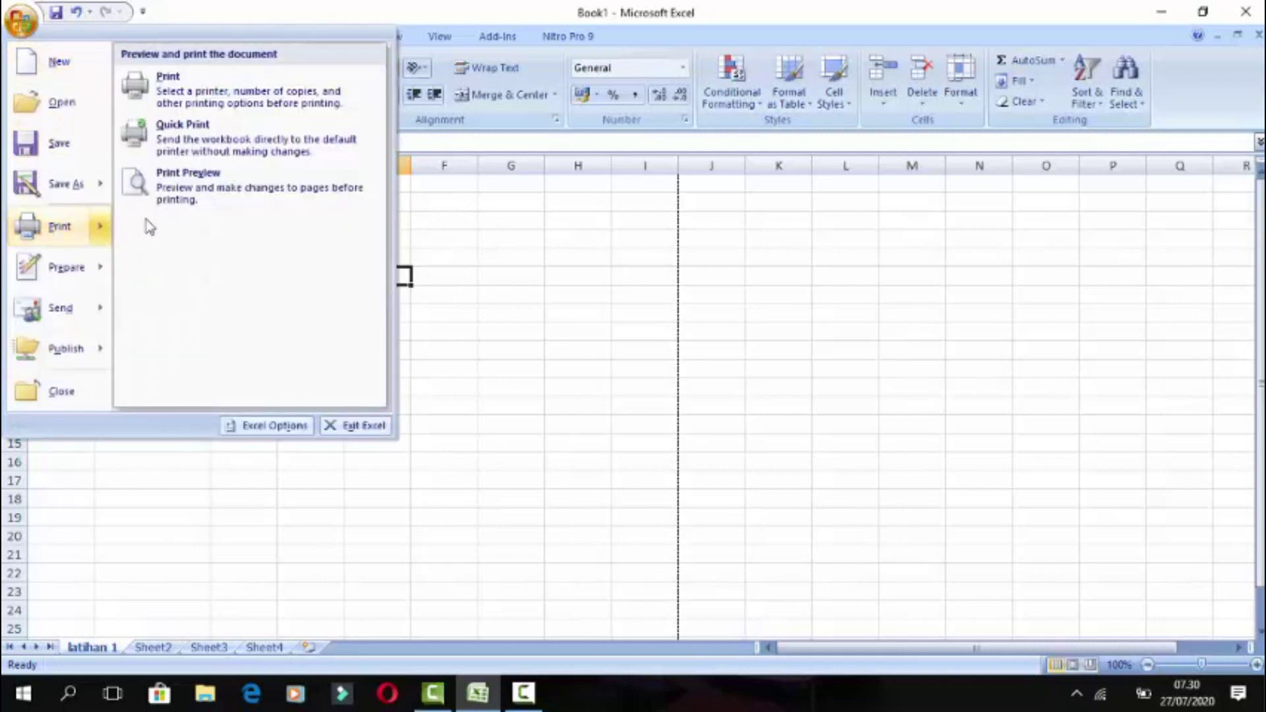
{"action": "left_click", "coordinate": [201, 200]}
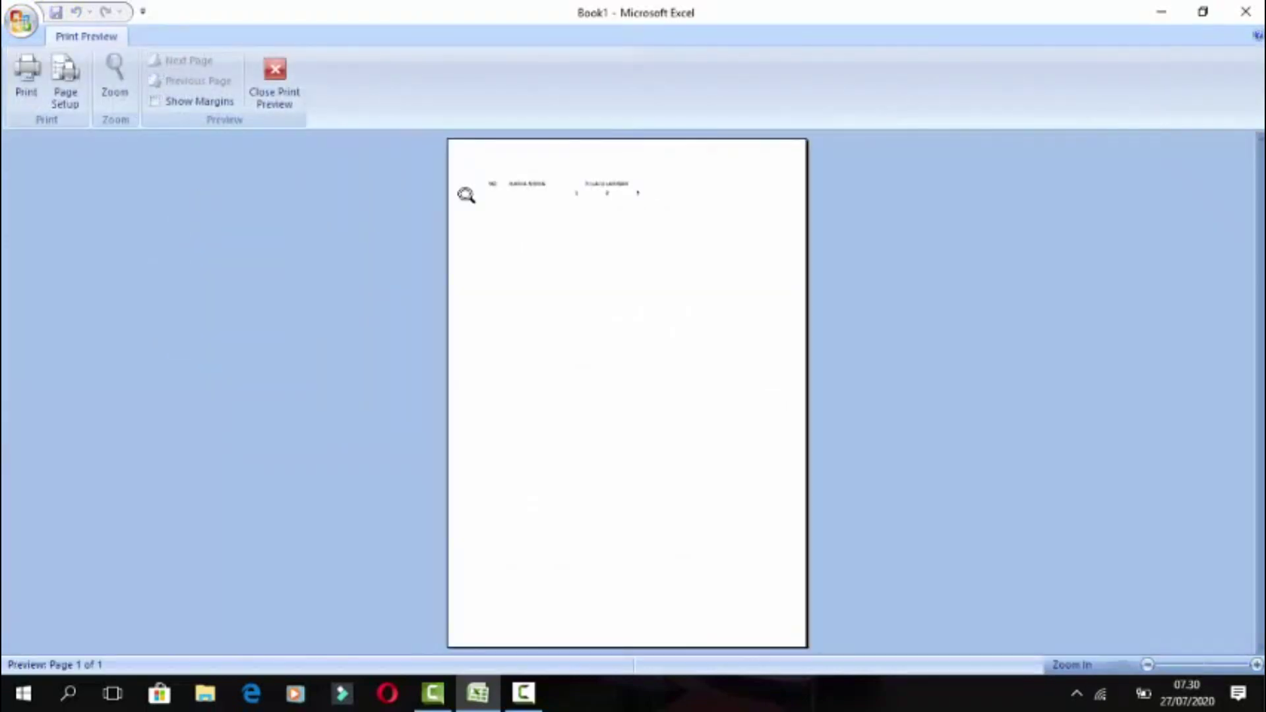
{"action": "left_click", "coordinate": [565, 197]}
{"action": "scroll", "coordinate": [566, 200], "scroll_direction": "up", "scroll_amount": 2}
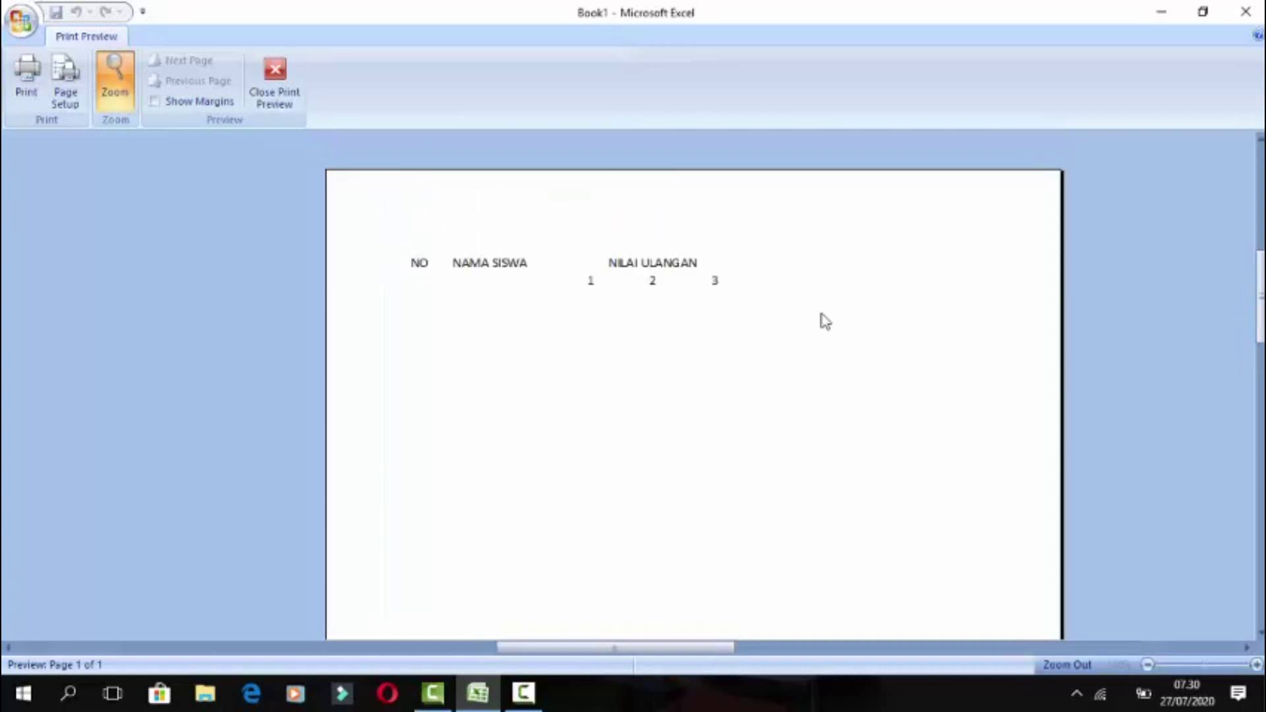
{"action": "left_click", "coordinate": [283, 85]}
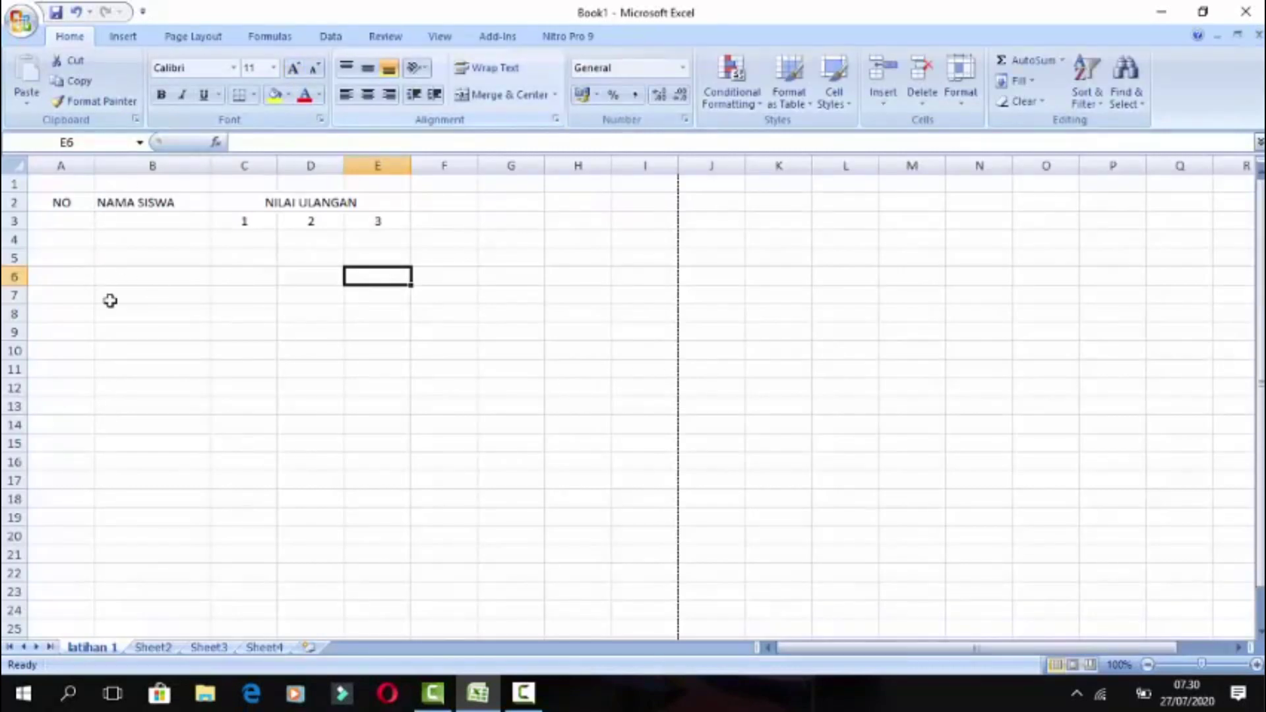
- Apply all borders to the table range A2:E14
{"action": "left_click_drag", "start_coordinate": [39, 203], "coordinate": [356, 425]}
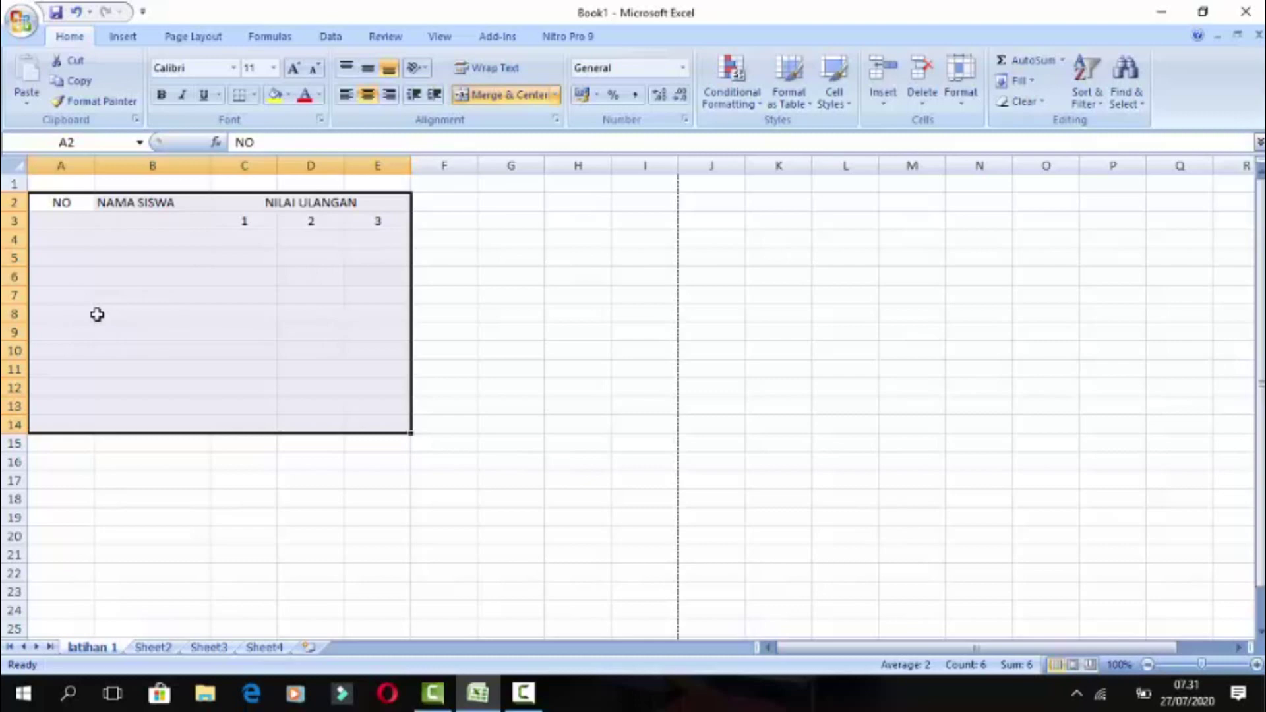
{"action": "left_click", "coordinate": [254, 97]}
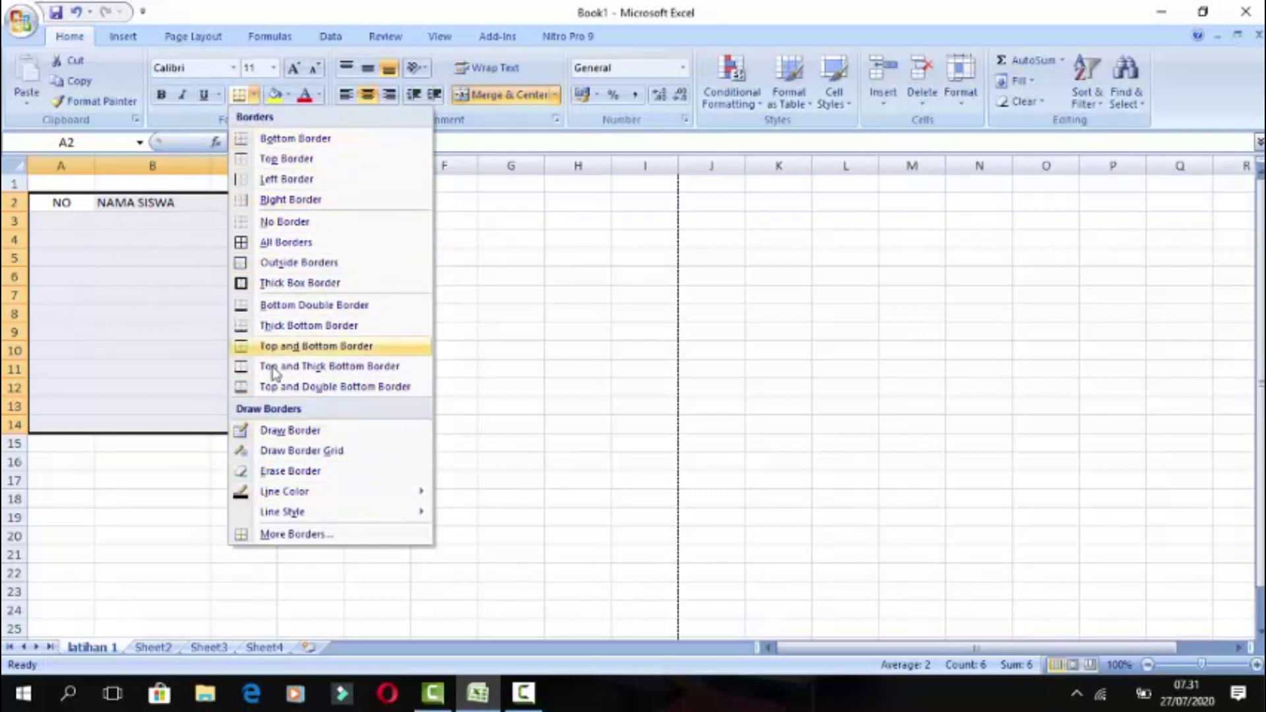
{"action": "left_click", "coordinate": [284, 244]}
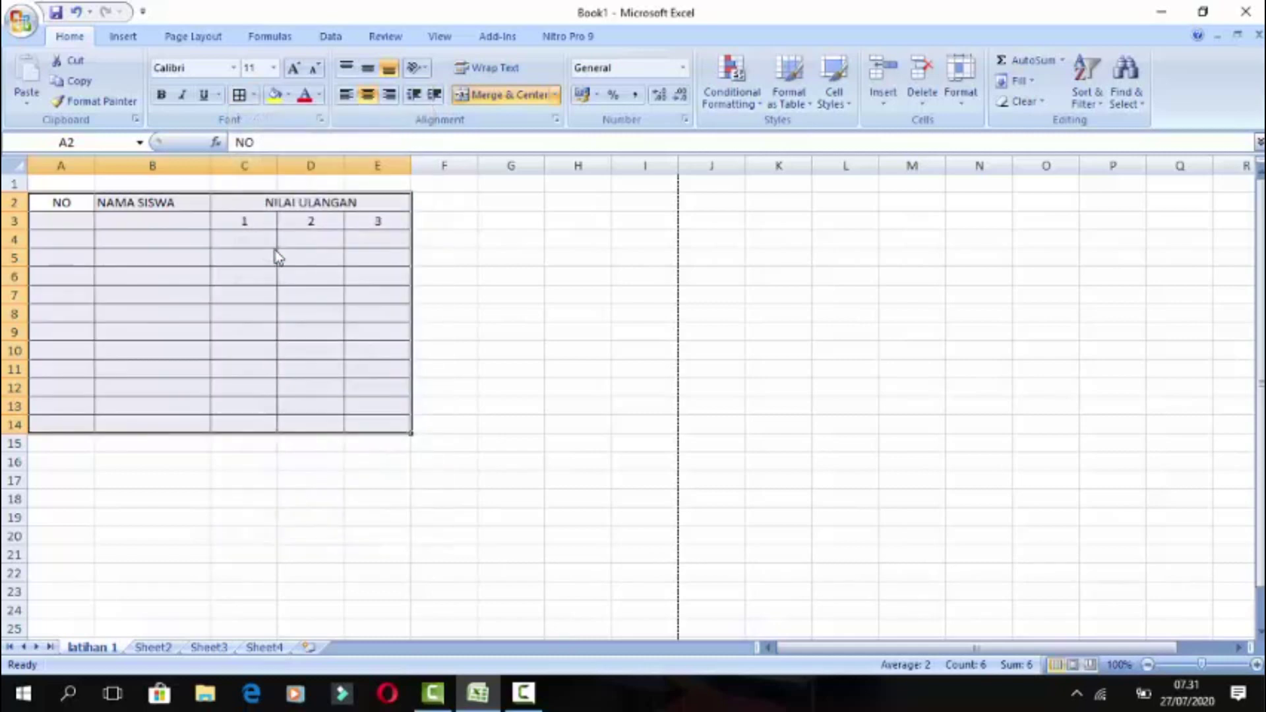
{"action": "left_click", "coordinate": [188, 293]}
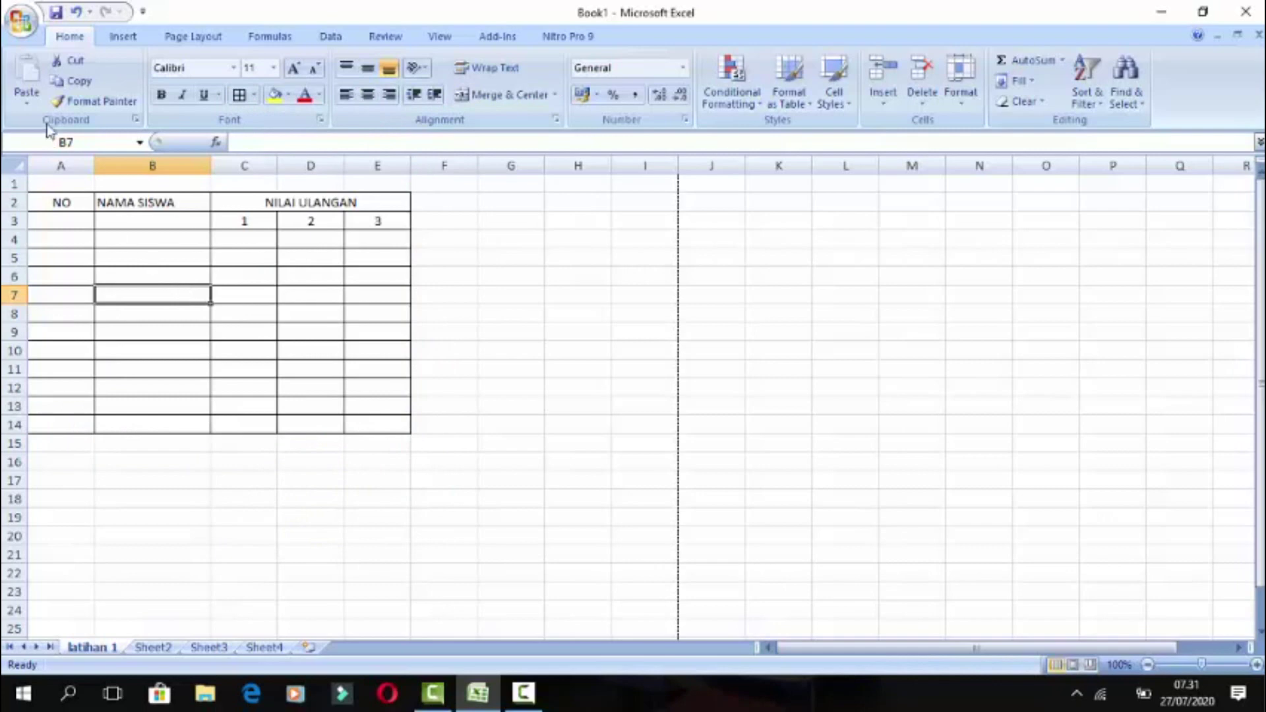
- Check the bordered table in the print preview and return to the worksheet
{"action": "left_click", "coordinate": [19, 18]}
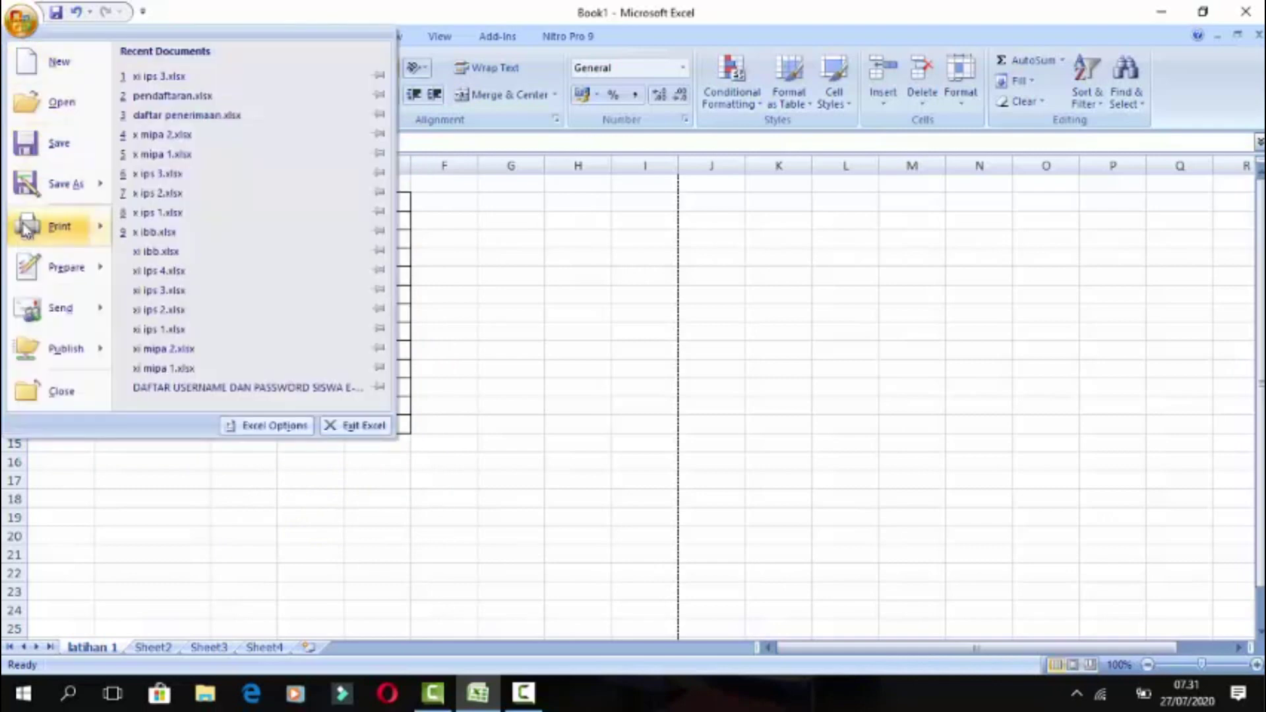
{"action": "mouse_move", "coordinate": [59, 226]}
{"action": "left_click", "coordinate": [263, 200]}
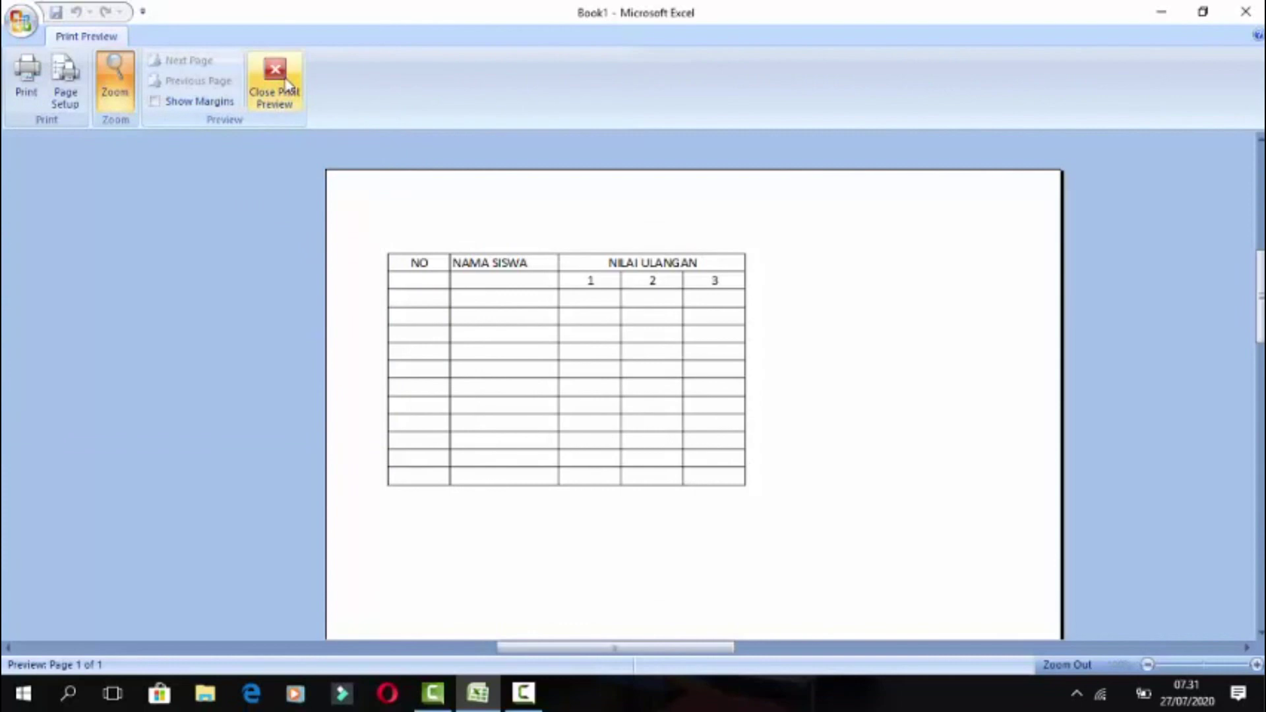
{"action": "left_click", "coordinate": [287, 84]}
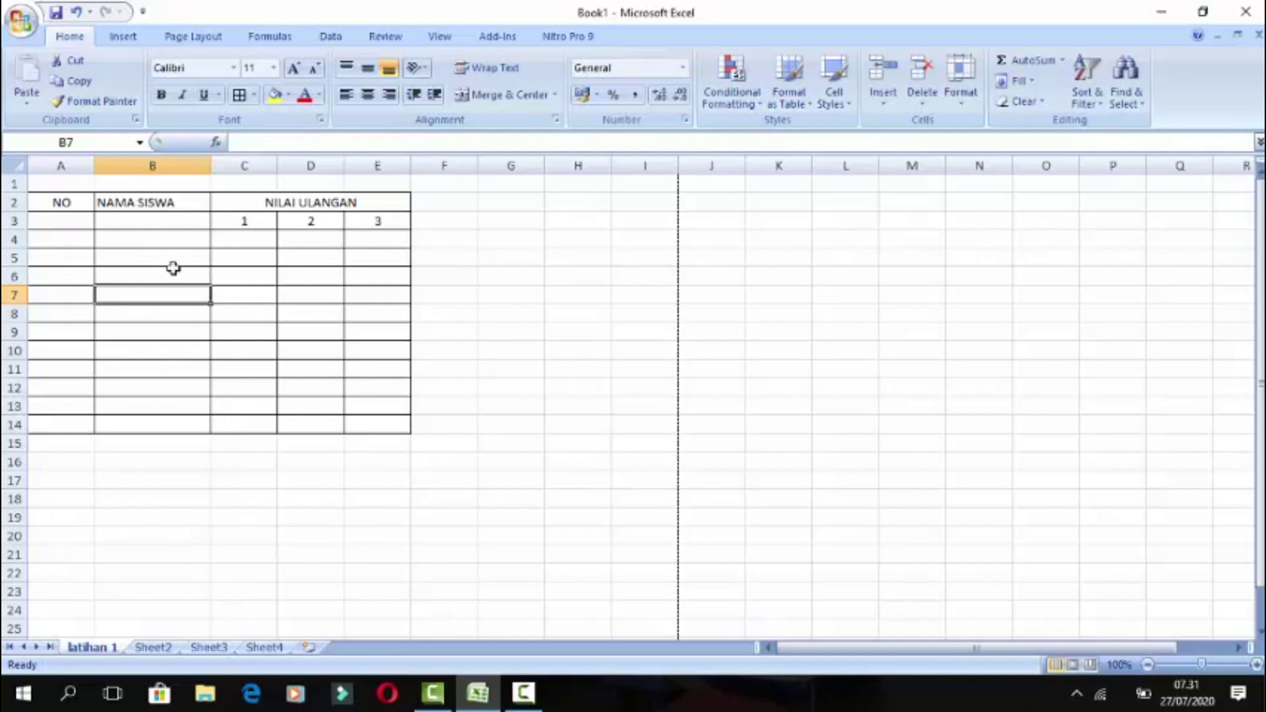
- Merge and center the NAMA SISWA heading across cells B2 and B3
{"action": "left_click", "coordinate": [142, 205]}
{"action": "left_click_drag", "start_coordinate": [143, 206], "coordinate": [136, 221]}
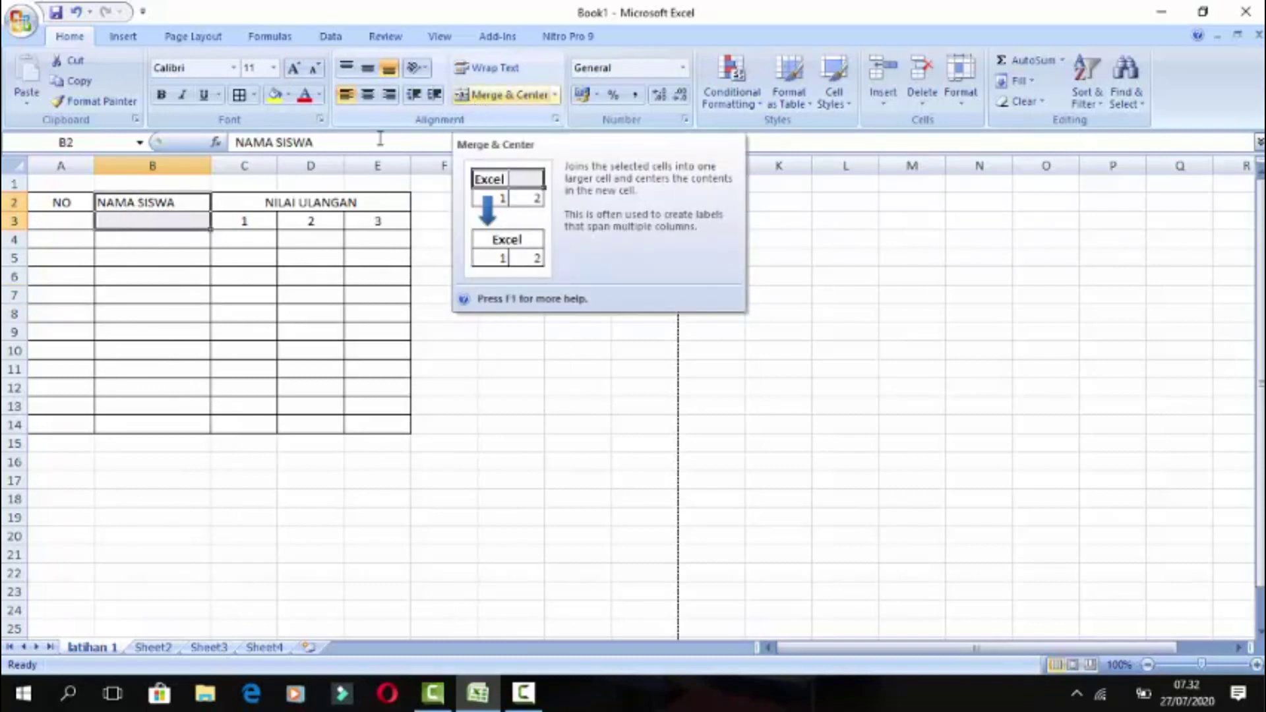
{"action": "left_click", "coordinate": [171, 203]}
{"action": "left_click_drag", "start_coordinate": [172, 203], "coordinate": [171, 220]}
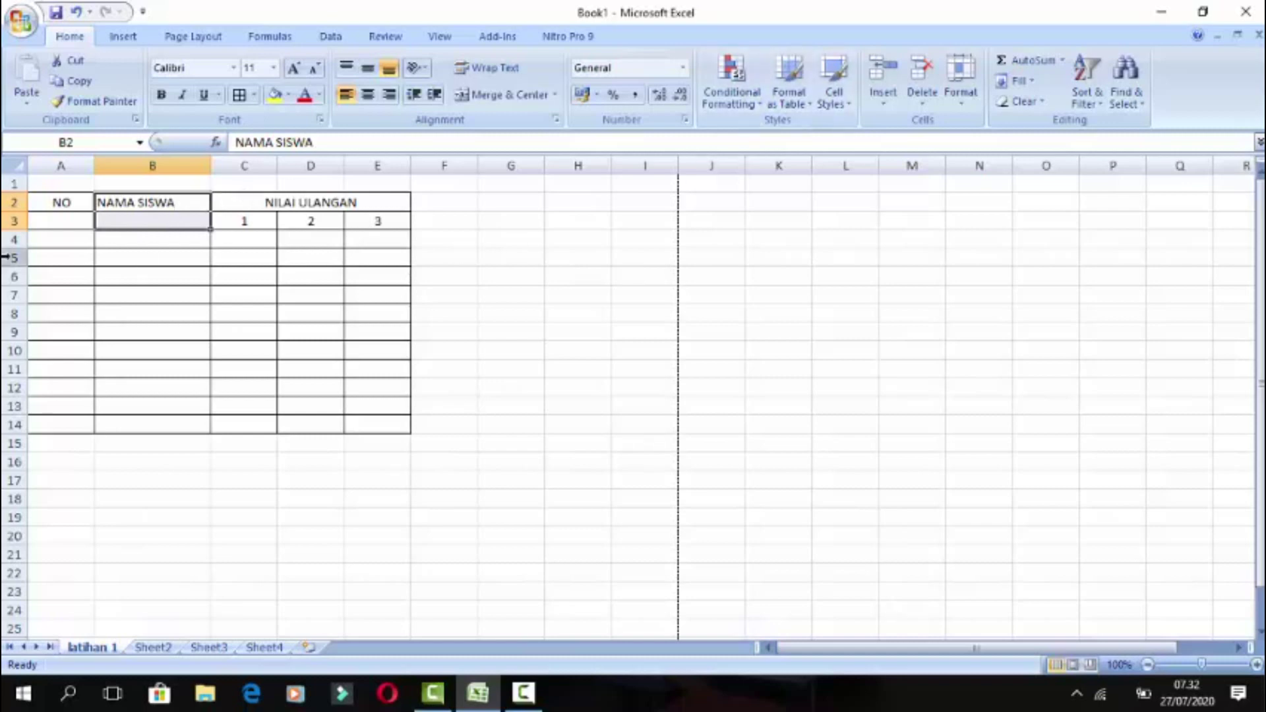
{"action": "left_click", "coordinate": [481, 96]}
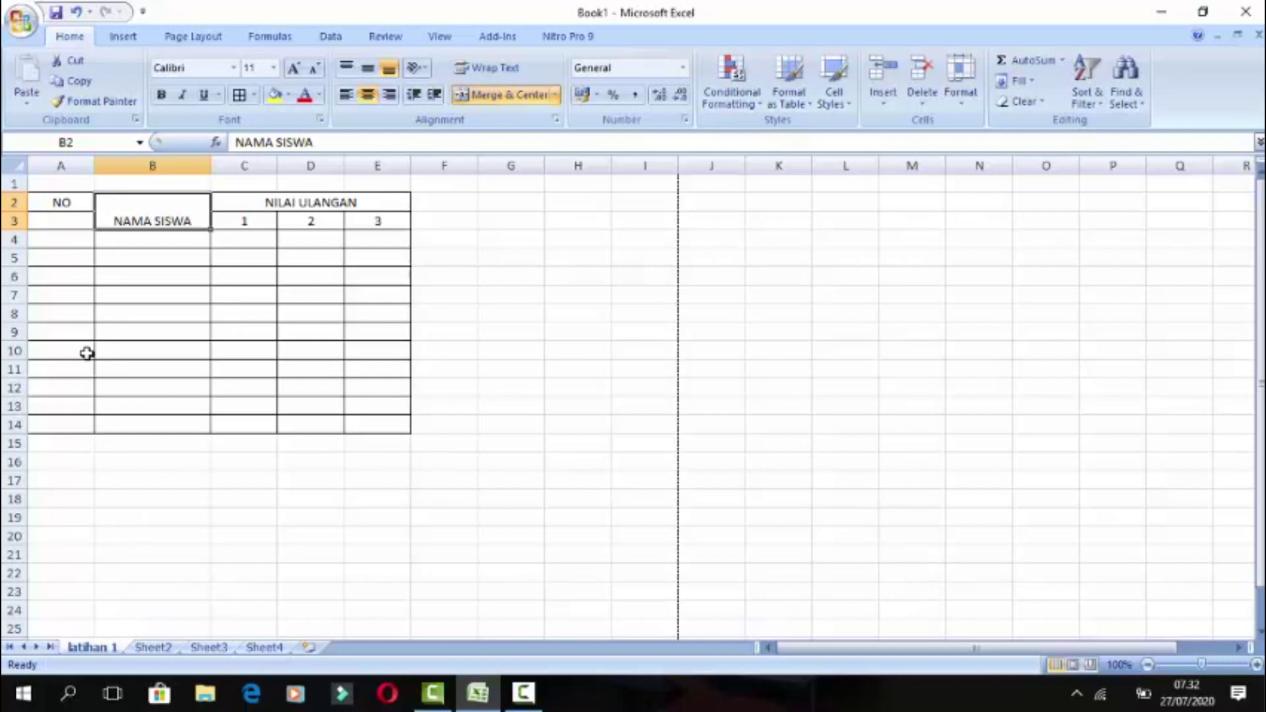
- Try left, right and center horizontal alignment on the merged NAMA SISWA heading
{"action": "left_click", "coordinate": [394, 73]}
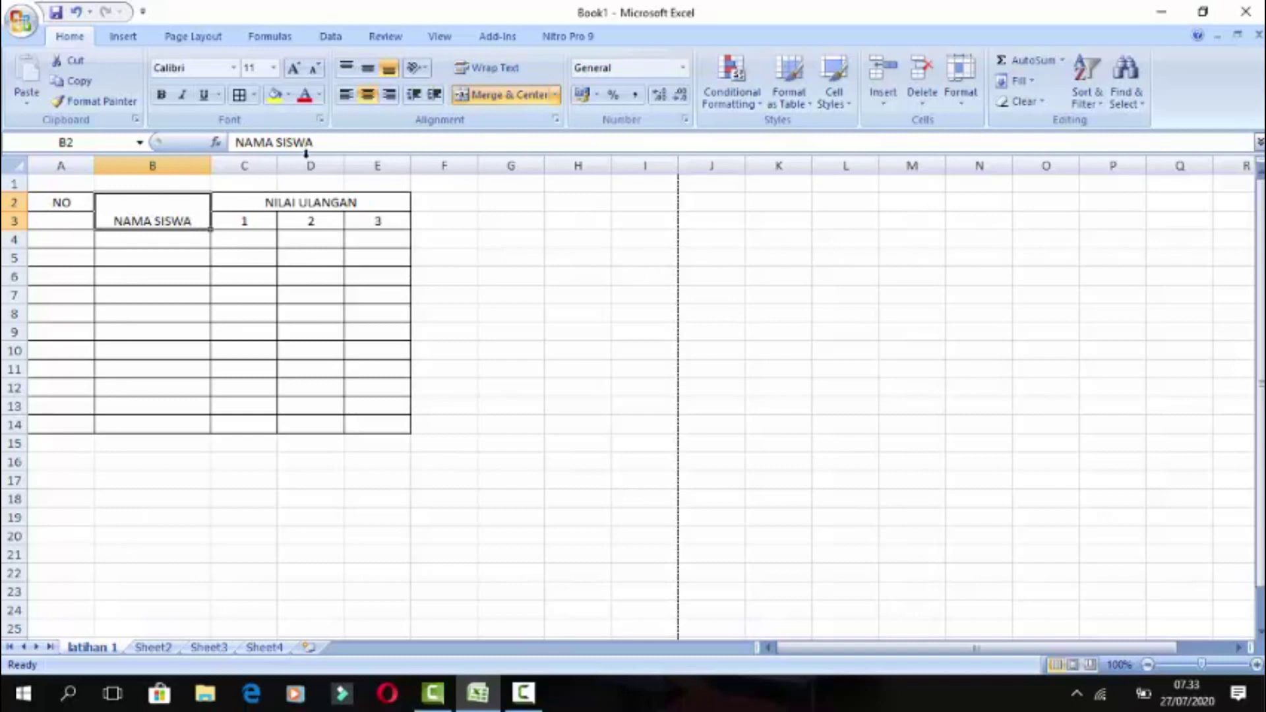
{"action": "left_click", "coordinate": [346, 98]}
{"action": "left_click", "coordinate": [367, 96]}
{"action": "left_click", "coordinate": [389, 98]}
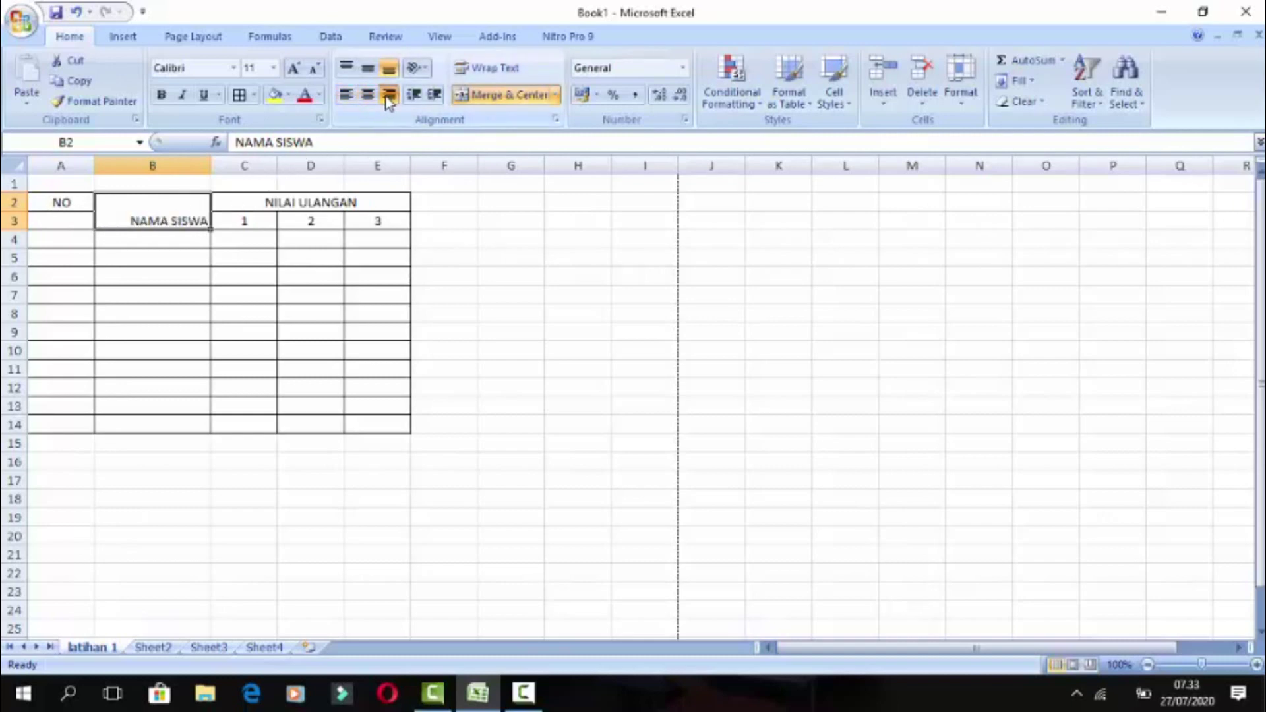
{"action": "left_click", "coordinate": [346, 96]}
{"action": "left_click", "coordinate": [367, 96]}
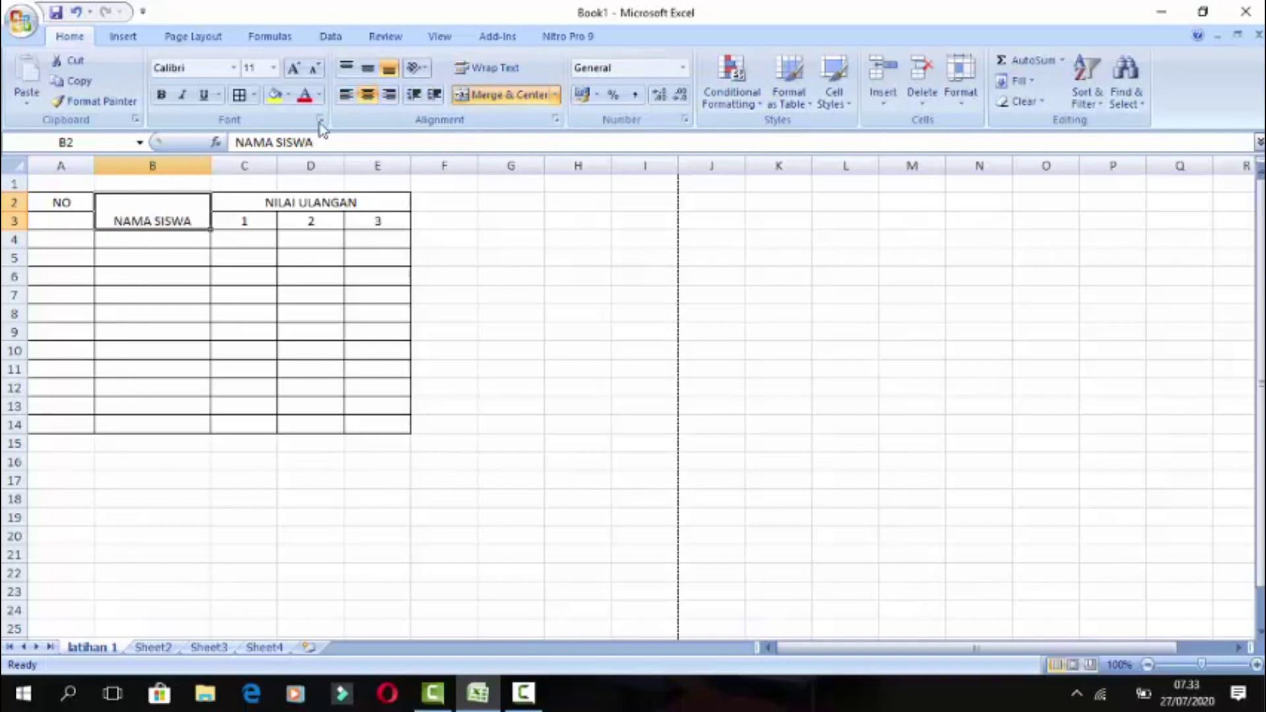
- Compare top, middle and bottom alignment on the merged NAMA SISWA heading and keep it vertically centered
{"action": "left_click", "coordinate": [346, 68]}
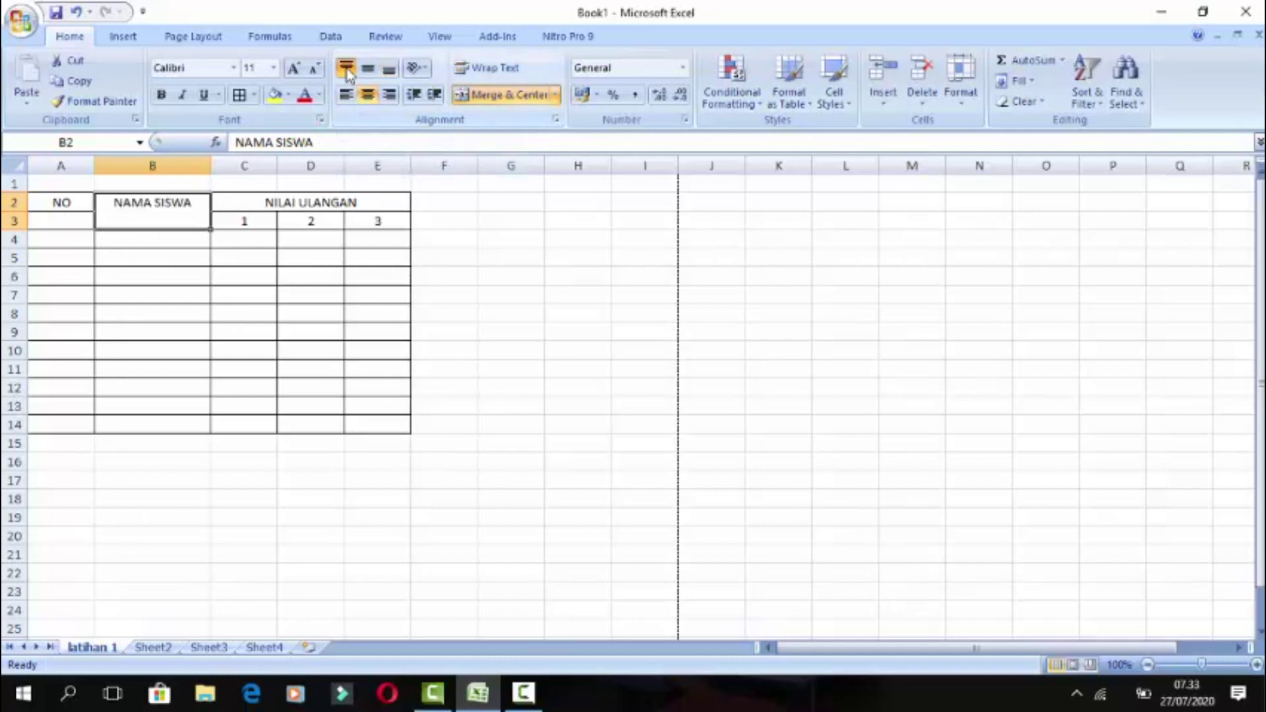
{"action": "left_click", "coordinate": [368, 69]}
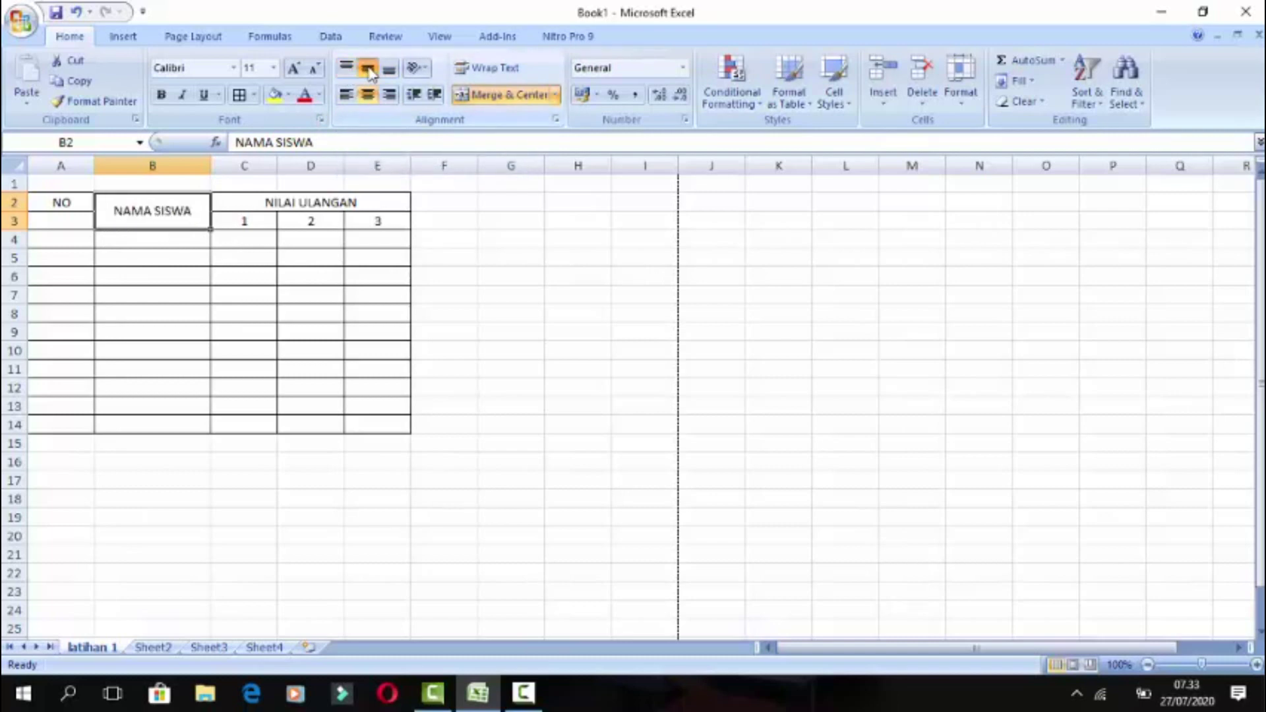
{"action": "left_click", "coordinate": [389, 70]}
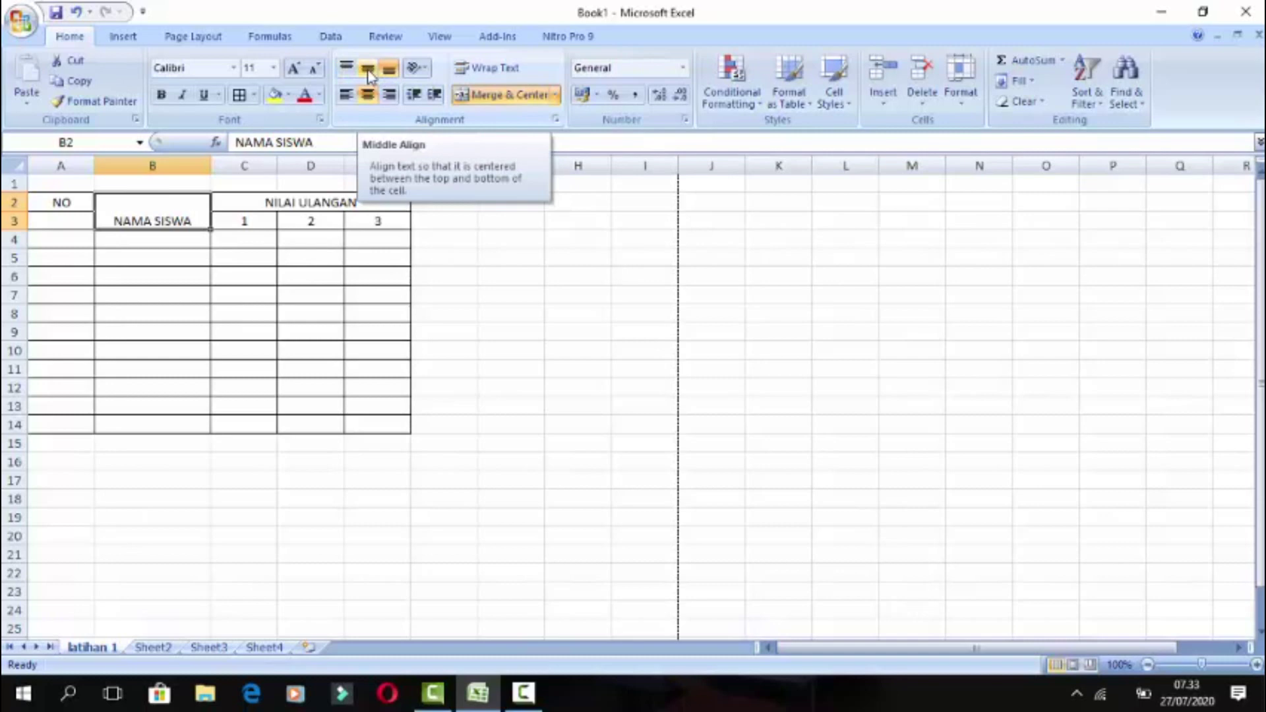
{"action": "left_click", "coordinate": [368, 71]}
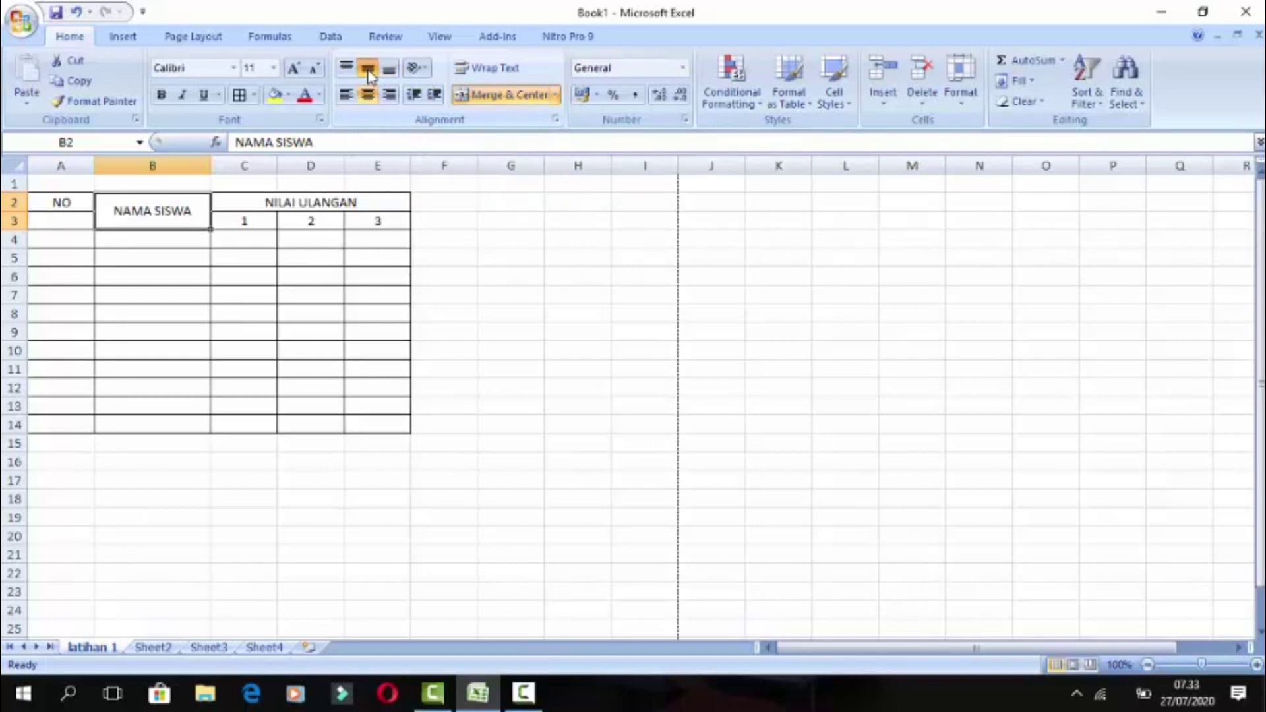
{"action": "left_click", "coordinate": [248, 311]}
- Merge and center the NO heading across cells A2 and A3, with middle vertical alignment
{"action": "left_click_drag", "start_coordinate": [78, 201], "coordinate": [77, 222]}
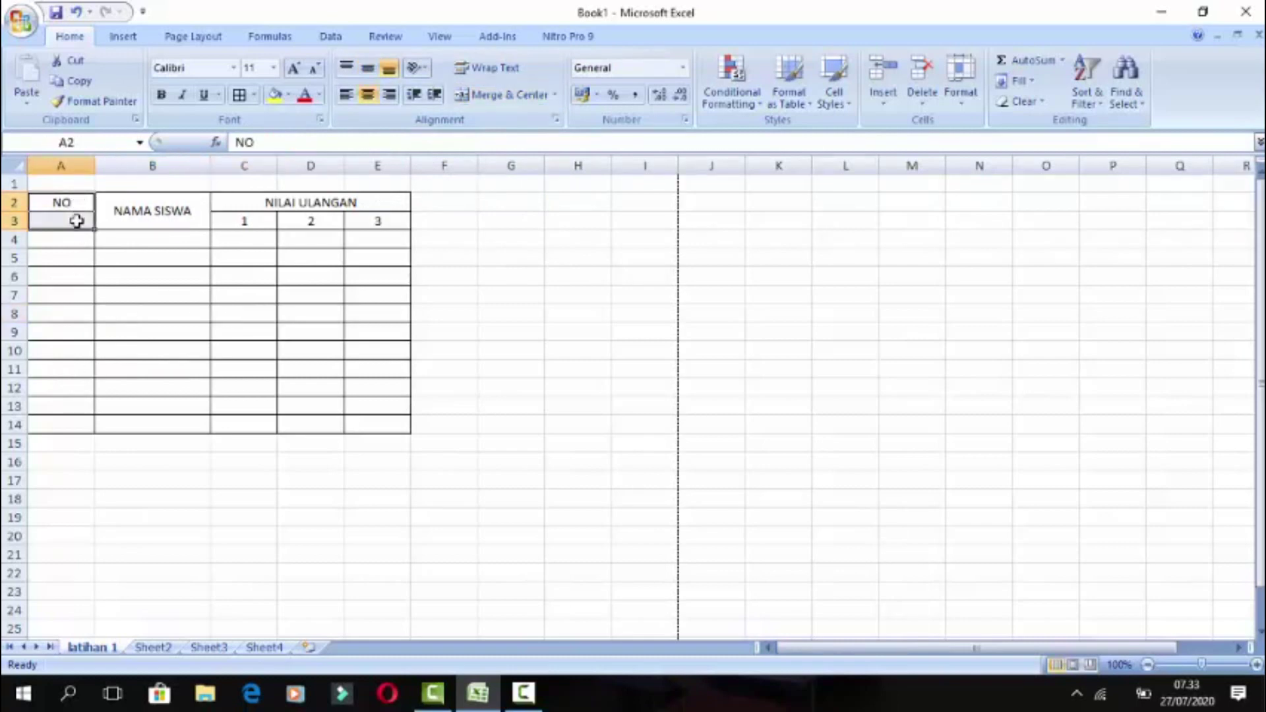
{"action": "left_click", "coordinate": [466, 102]}
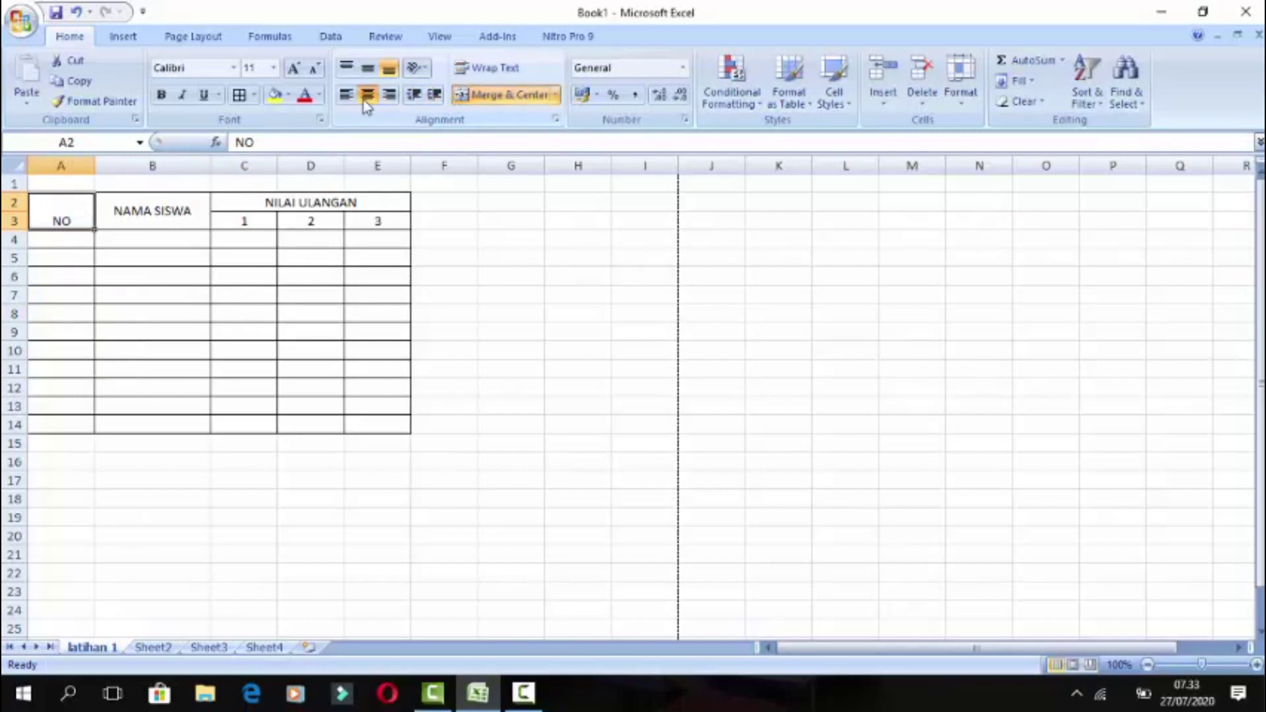
{"action": "left_click", "coordinate": [368, 69]}
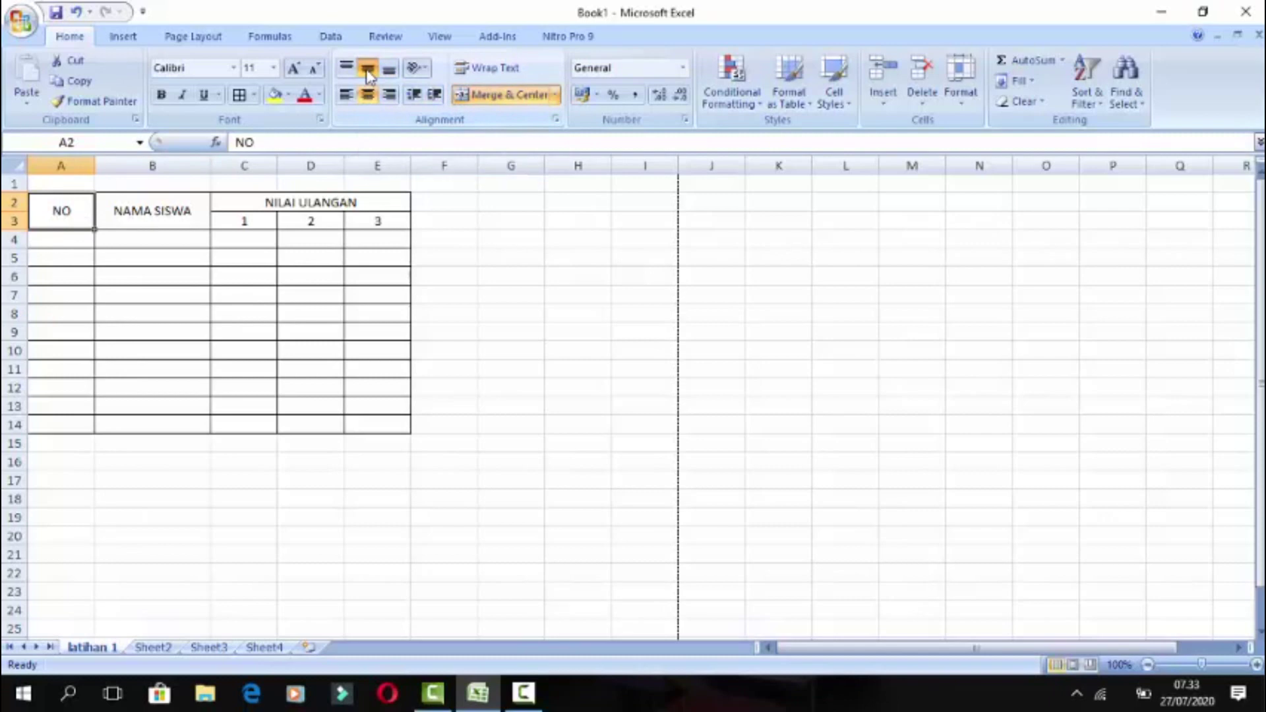
{"action": "left_click", "coordinate": [388, 366]}
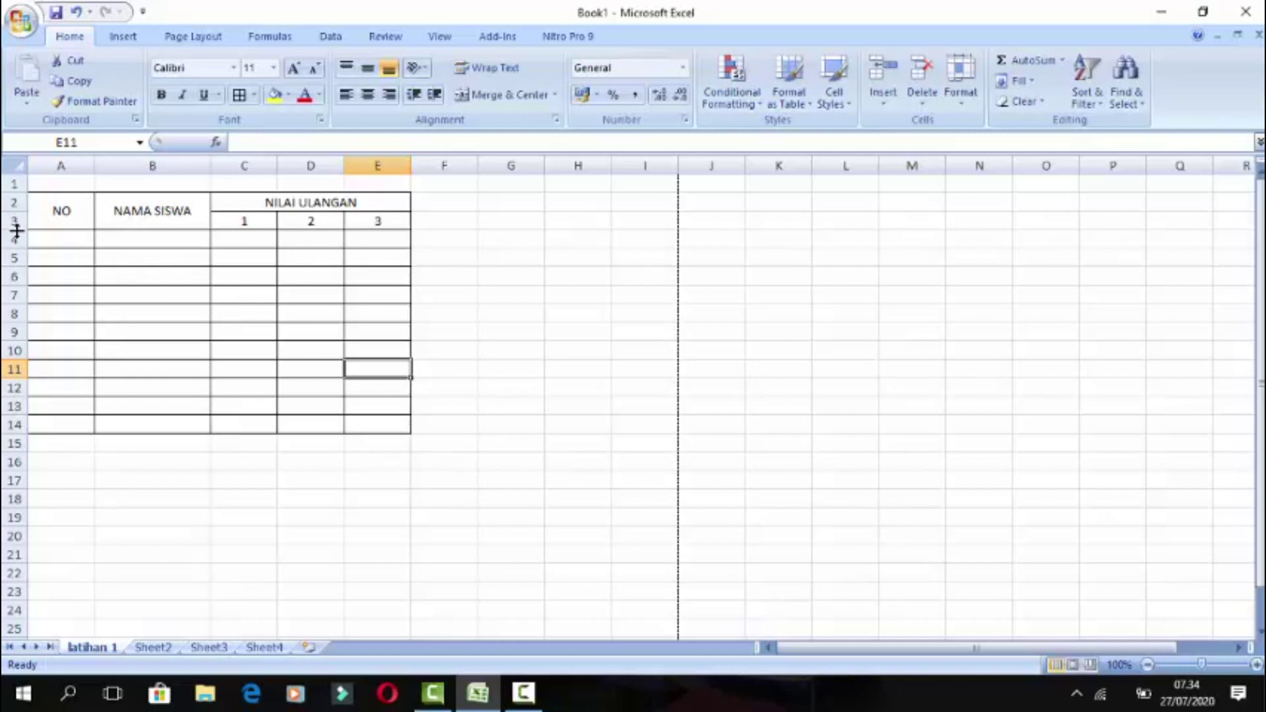
- Increase the height of row 3 to nearly double and check the header cells around it
{"action": "left_click_drag", "start_coordinate": [17, 231], "coordinate": [16, 230]}
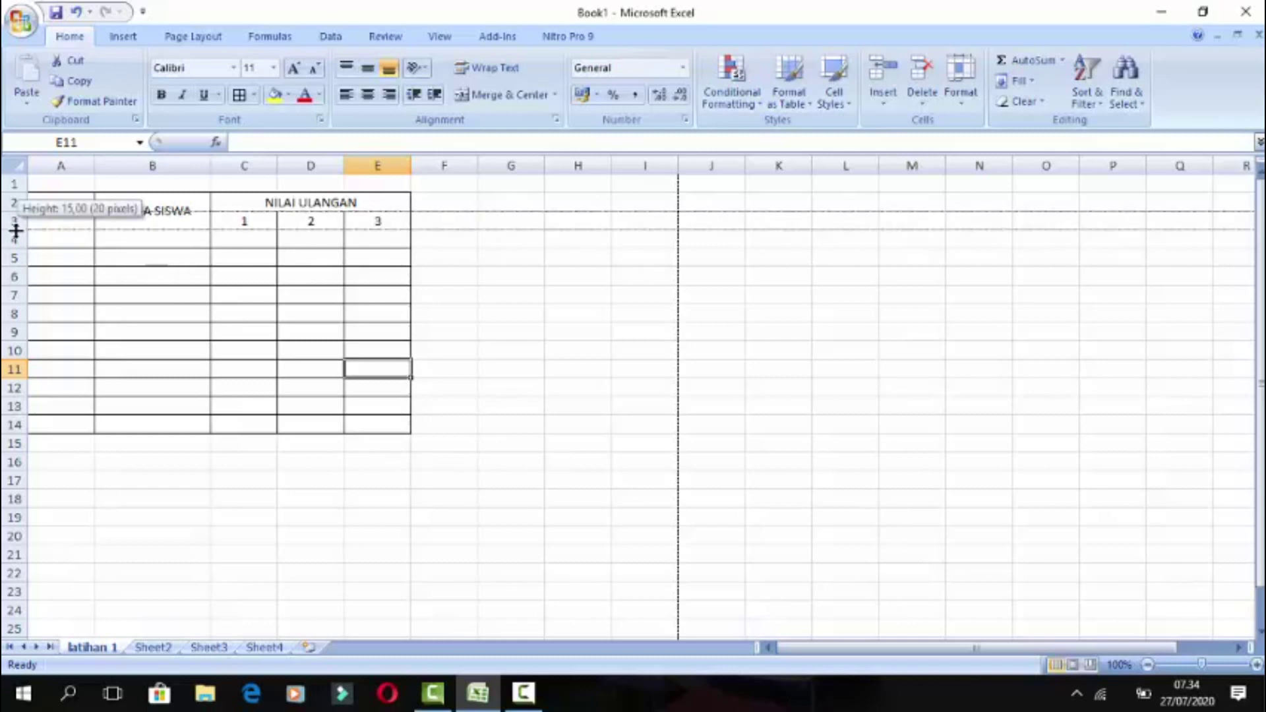
{"action": "left_click_drag", "start_coordinate": [14, 231], "coordinate": [14, 245]}
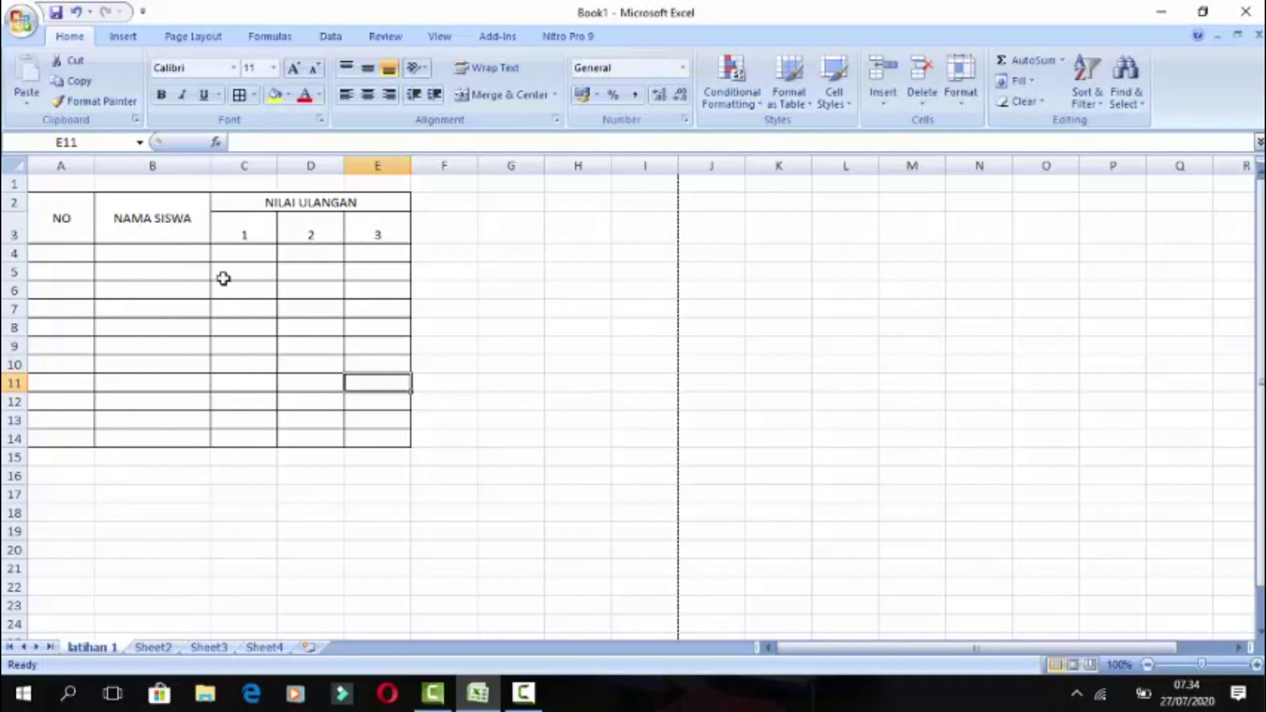
{"action": "left_click", "coordinate": [62, 217]}
{"action": "left_click", "coordinate": [251, 210]}
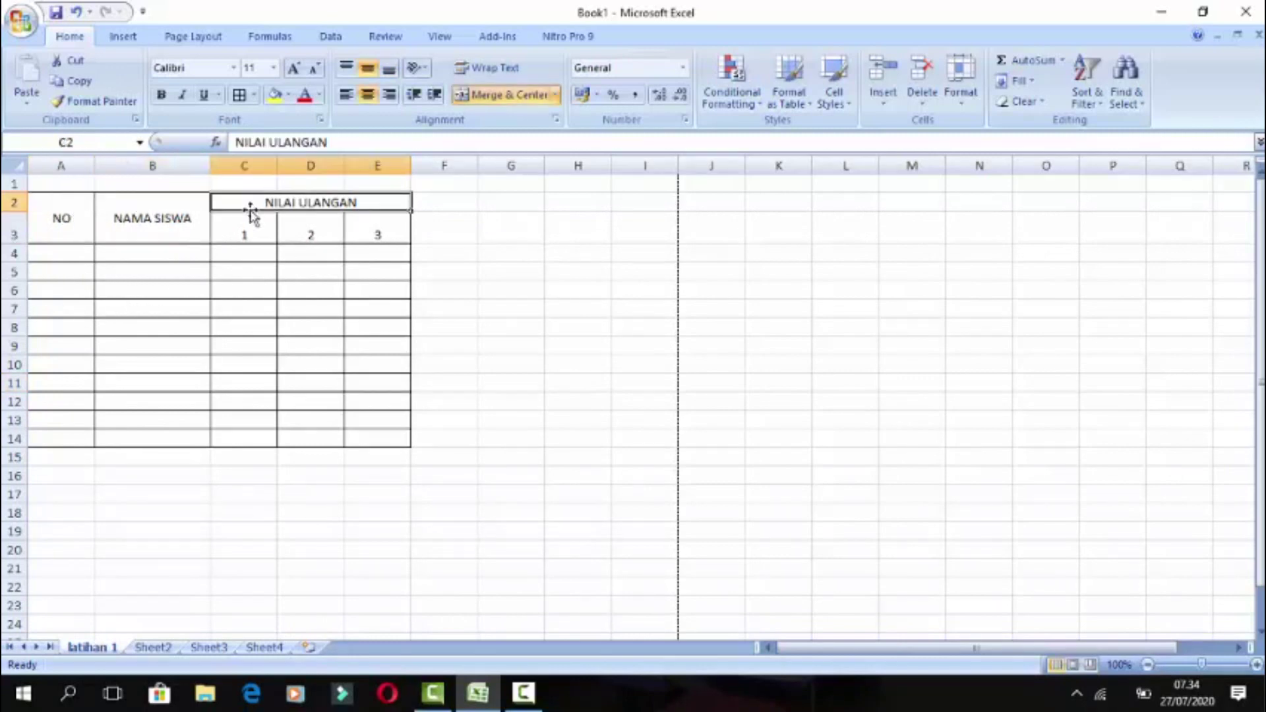
{"action": "left_click", "coordinate": [389, 231]}
{"action": "left_click", "coordinate": [264, 227]}
{"action": "left_click", "coordinate": [86, 231]}
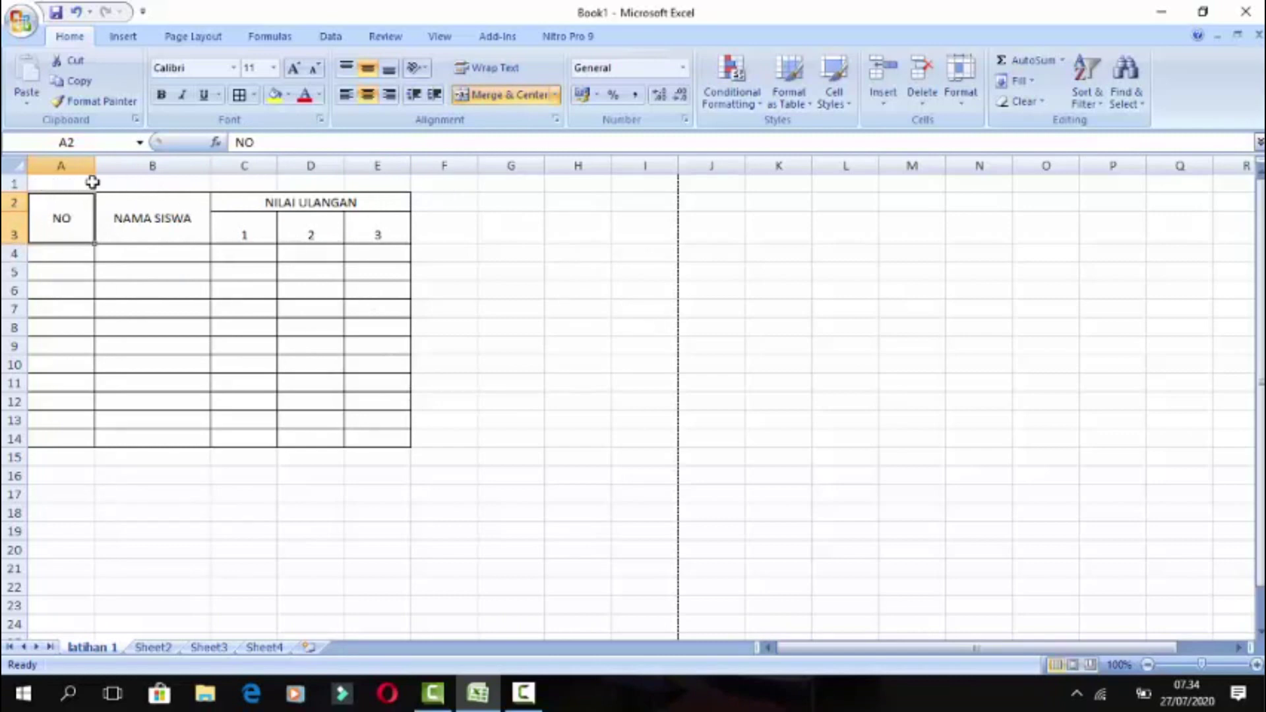
- Enter the title TABBEL HASIL ULANGAN SISWA in cell A1 above the table
{"action": "left_click", "coordinate": [69, 181]}
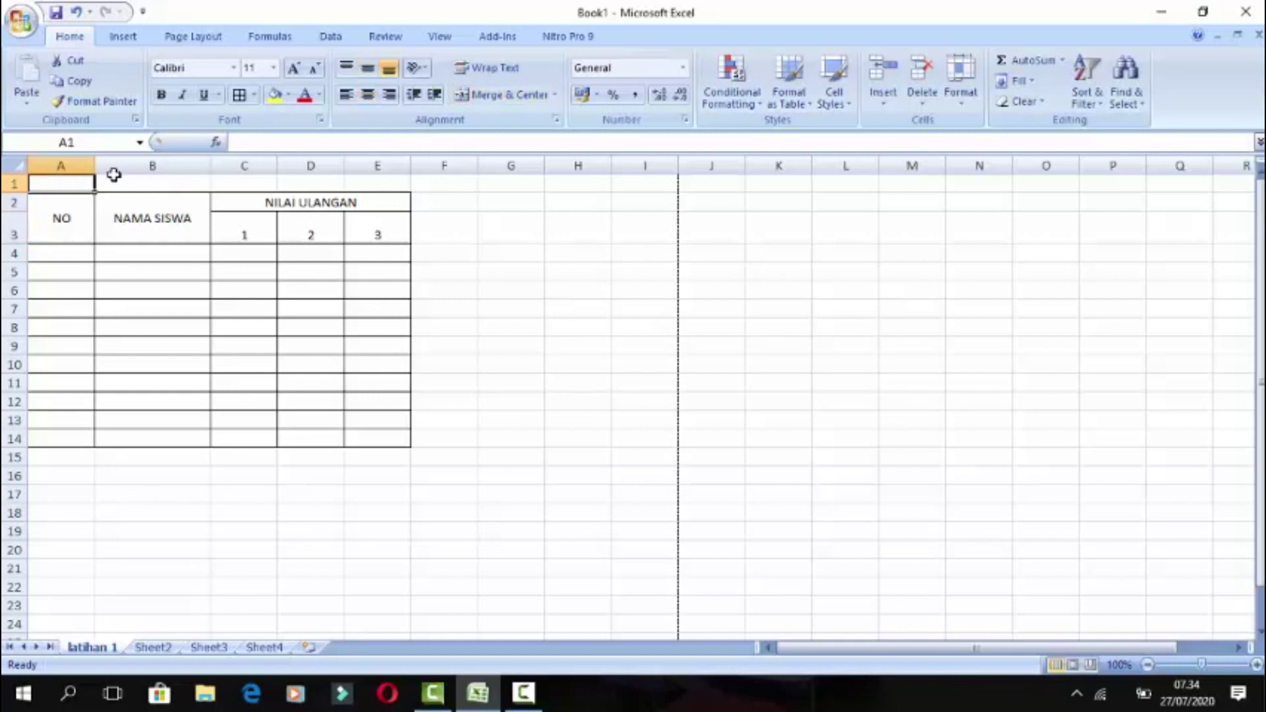
{"action": "type", "text": "TABB"}
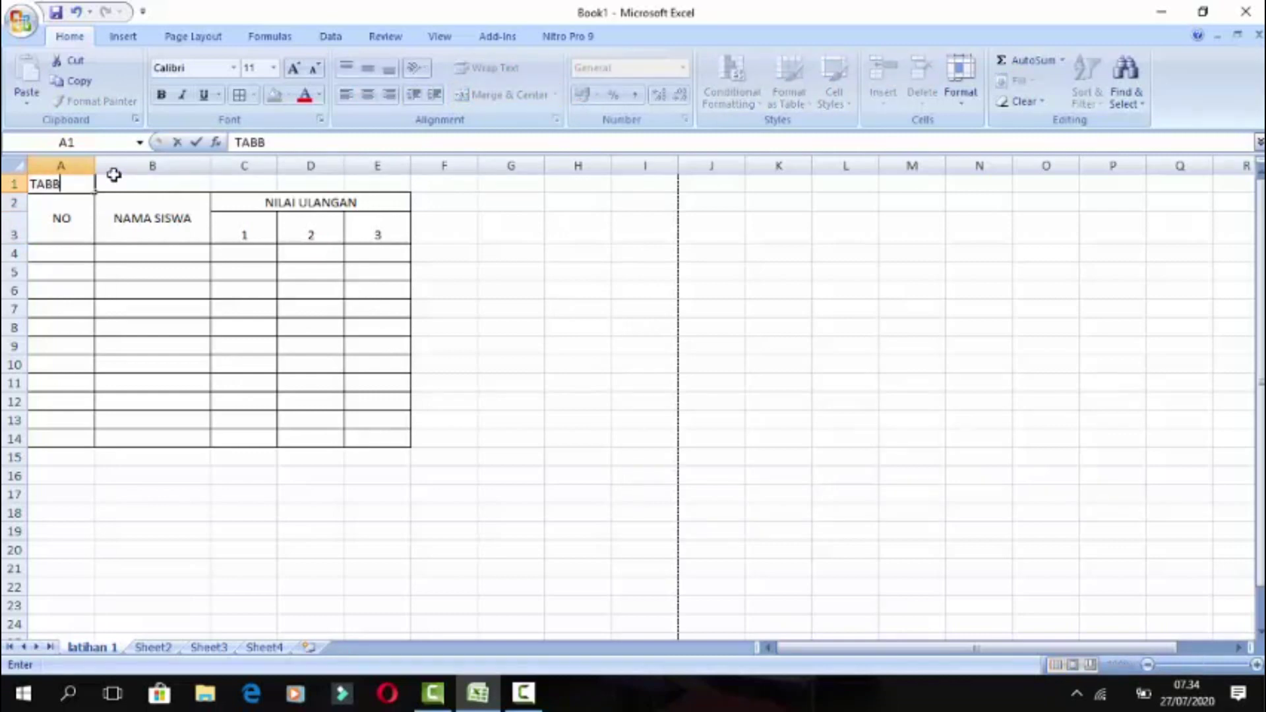
{"action": "type", "text": "EL HASIL UL"}
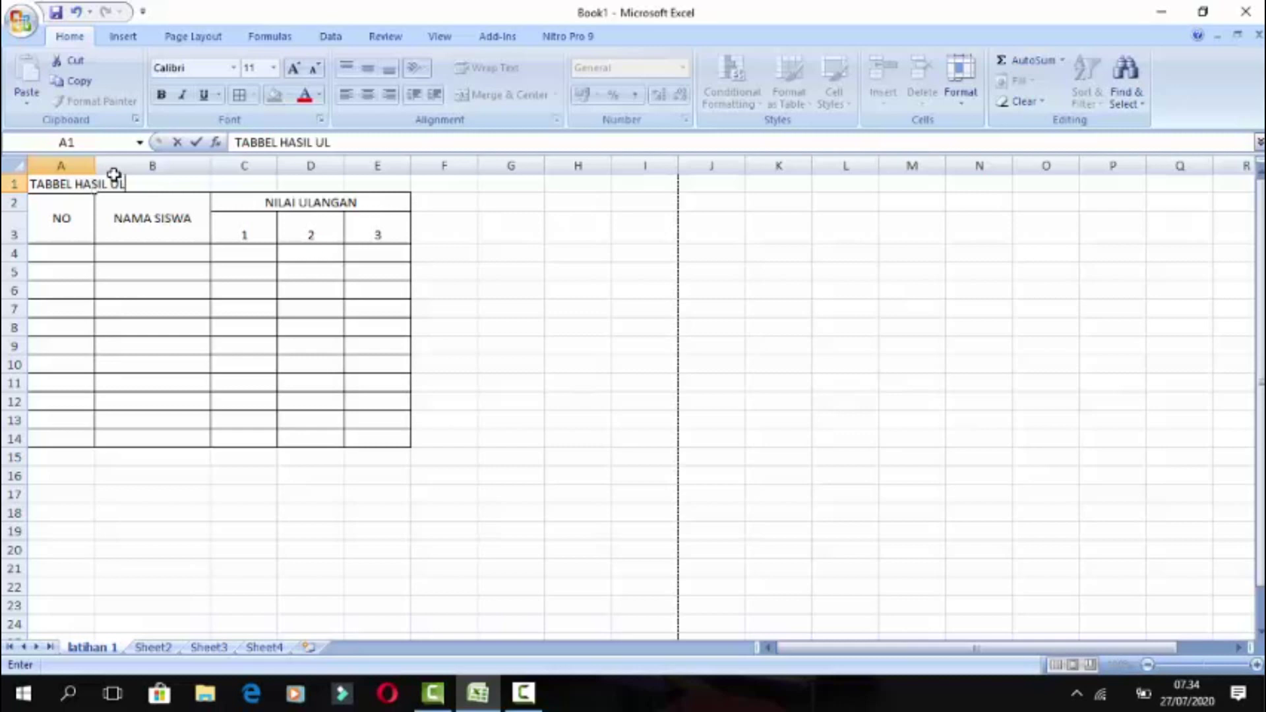
{"action": "type", "text": "ANGAN S"}
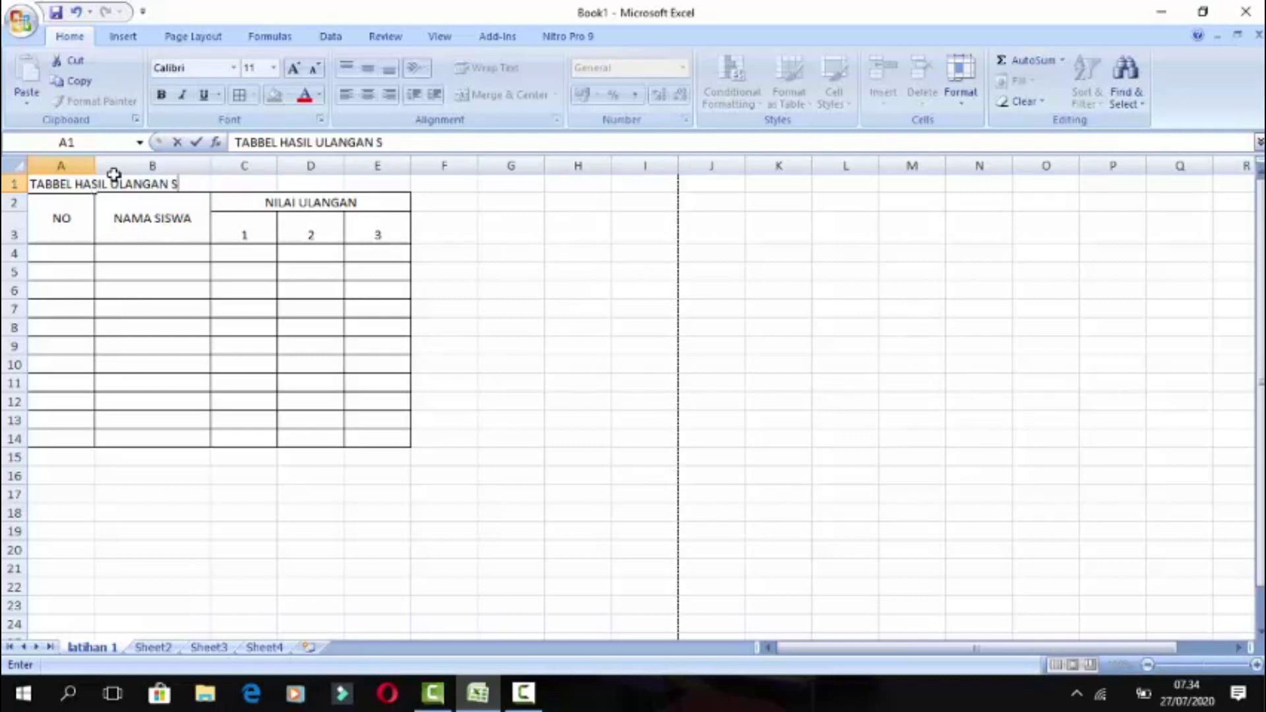
{"action": "type", "text": "ISWA"}
{"action": "key", "text": "Return"}
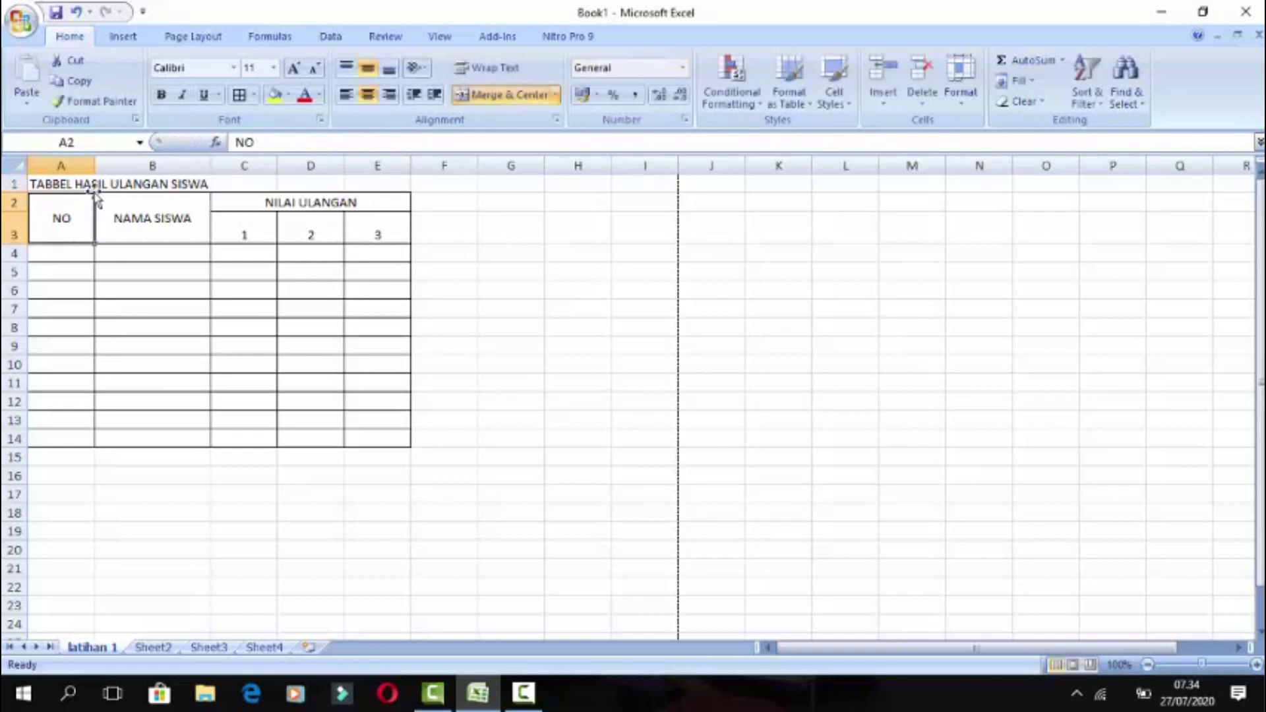
- Correct the title in cell A1 to TABEL HASIL ULANGAN SISWA
{"action": "double_click", "coordinate": [56, 183]}
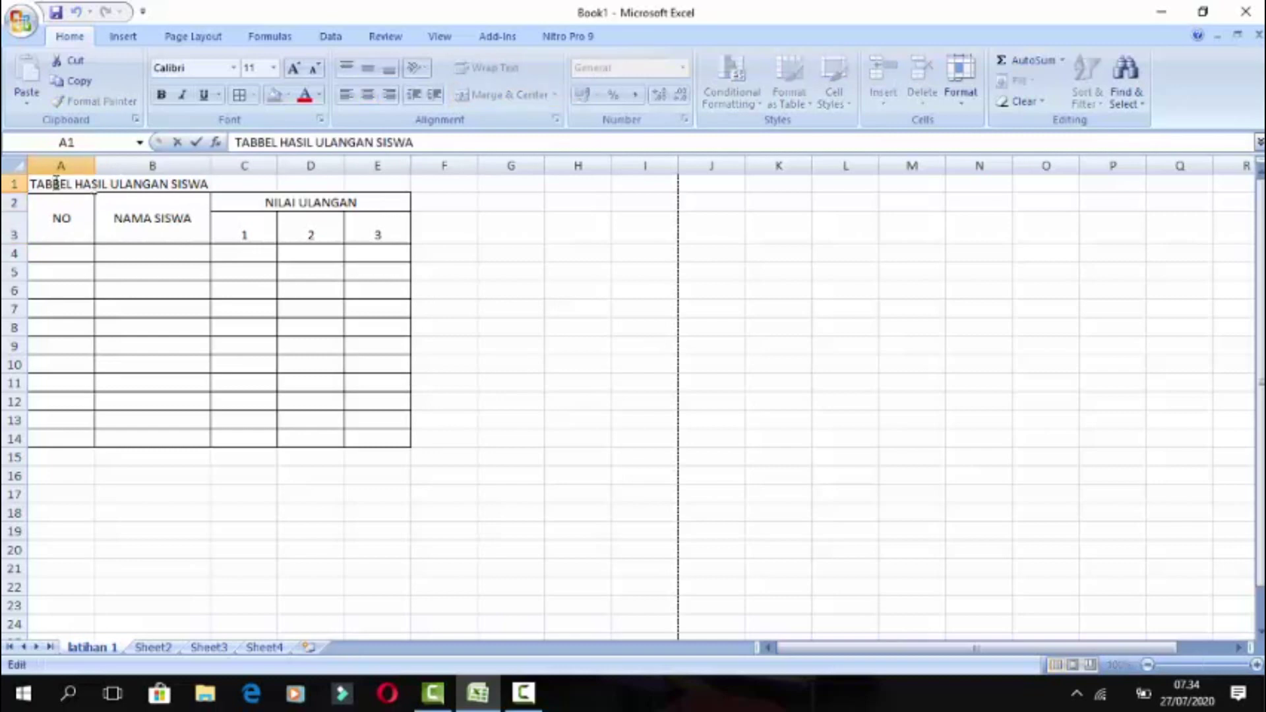
{"action": "key", "text": "BackSpace"}
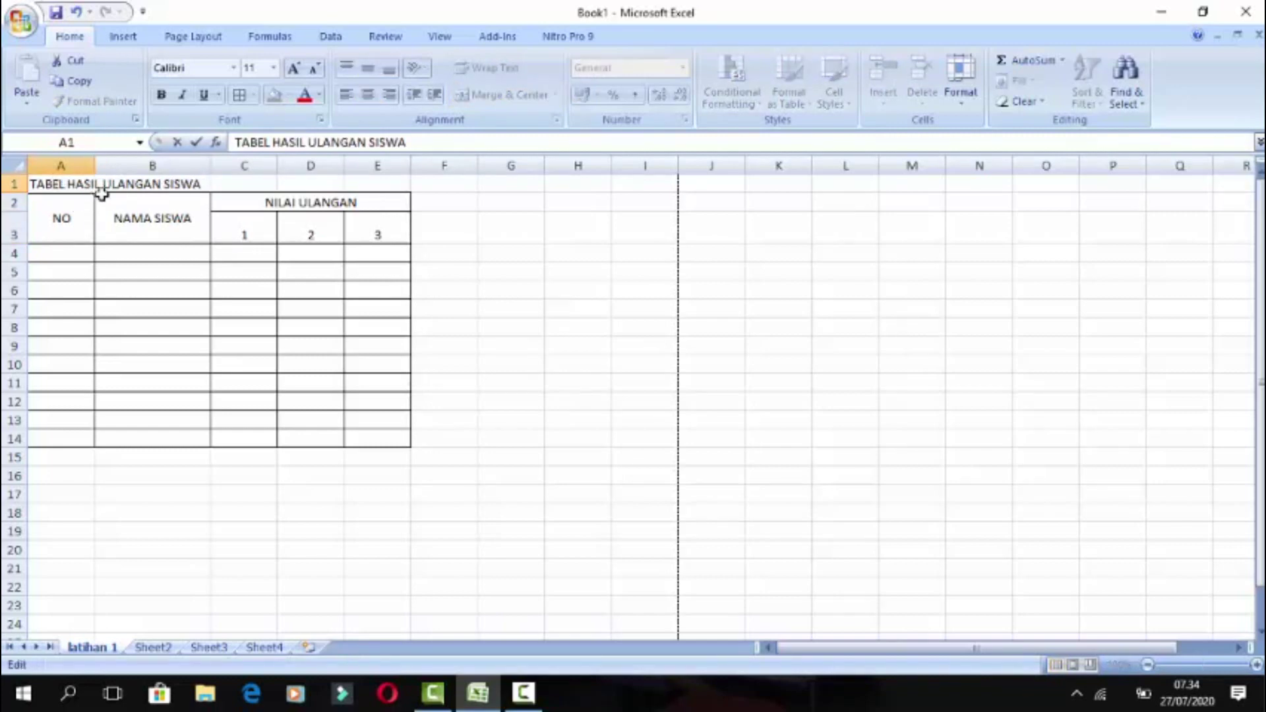
{"action": "key", "text": "Return"}
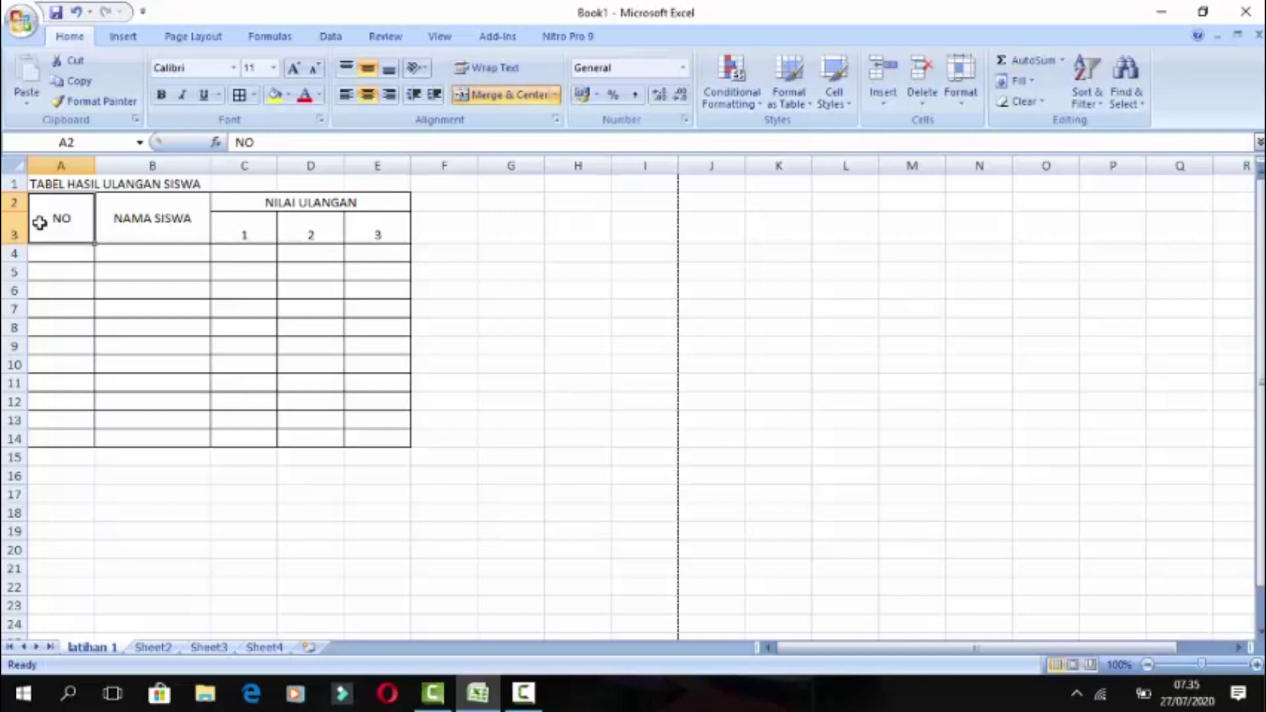
- Insert a blank row between the title in row 1 and the table headings
{"action": "left_click", "coordinate": [10, 184]}
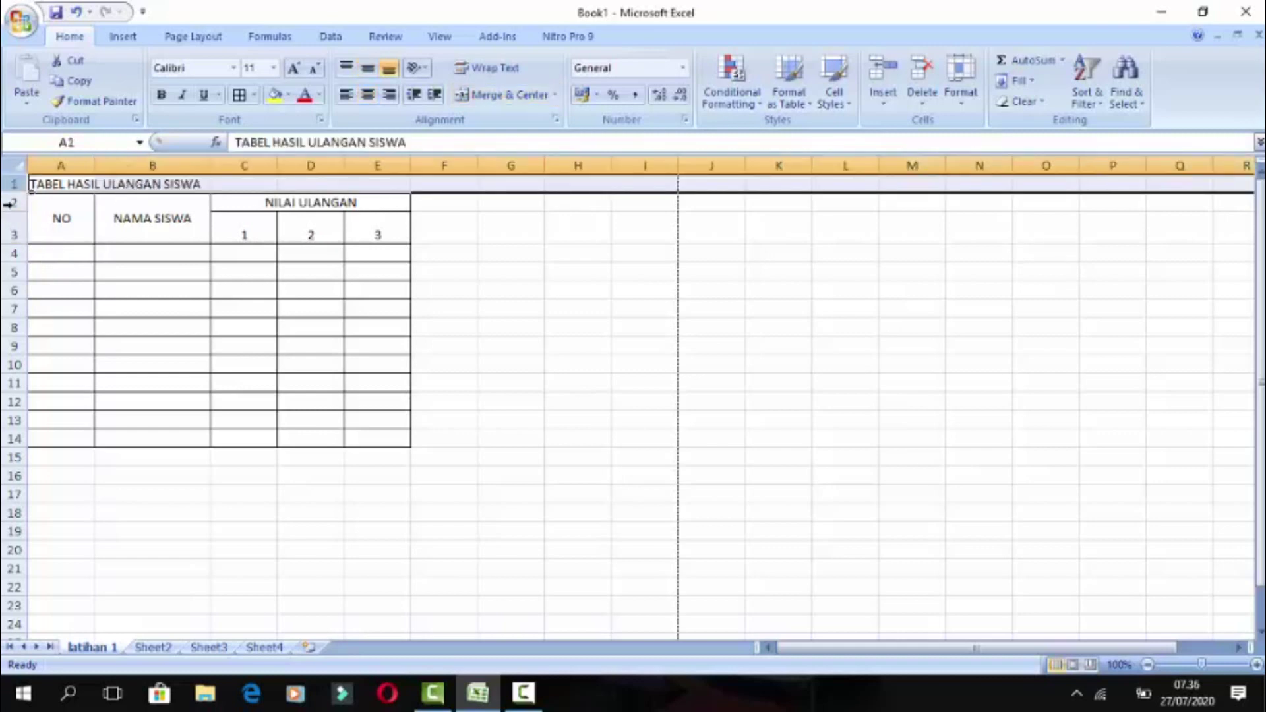
{"action": "left_click", "coordinate": [10, 203]}
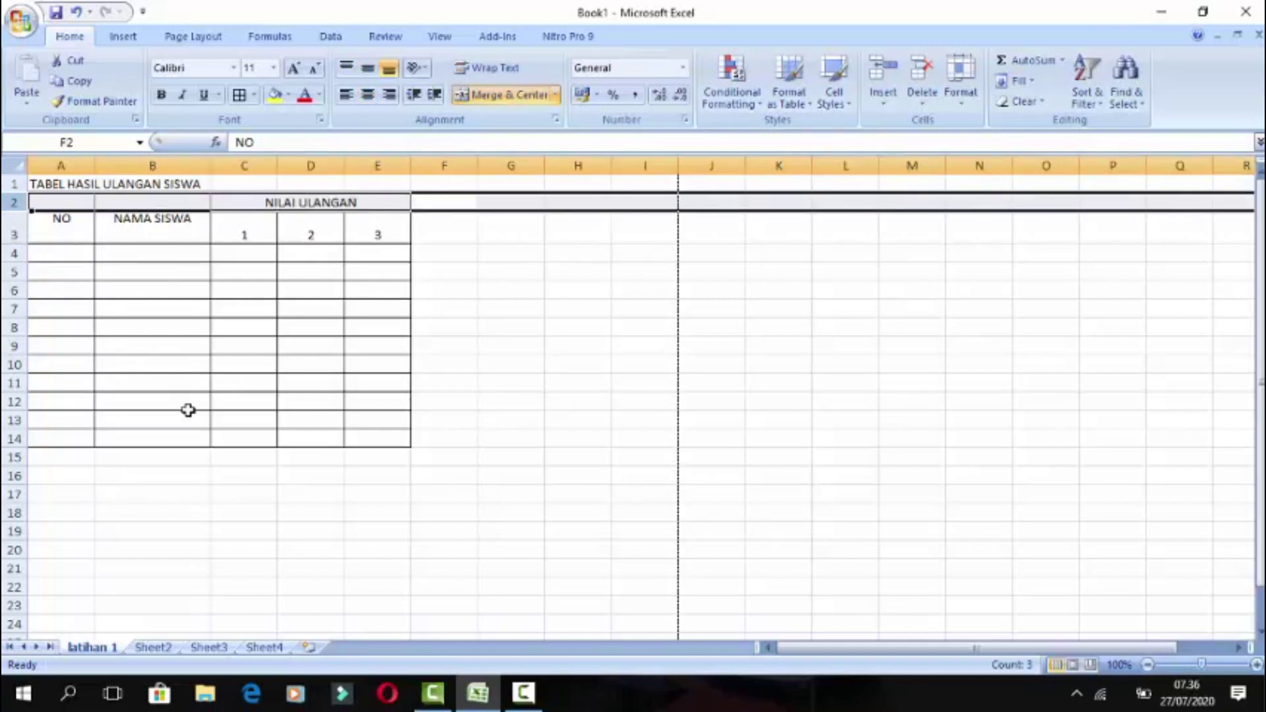
{"action": "right_click", "coordinate": [11, 203]}
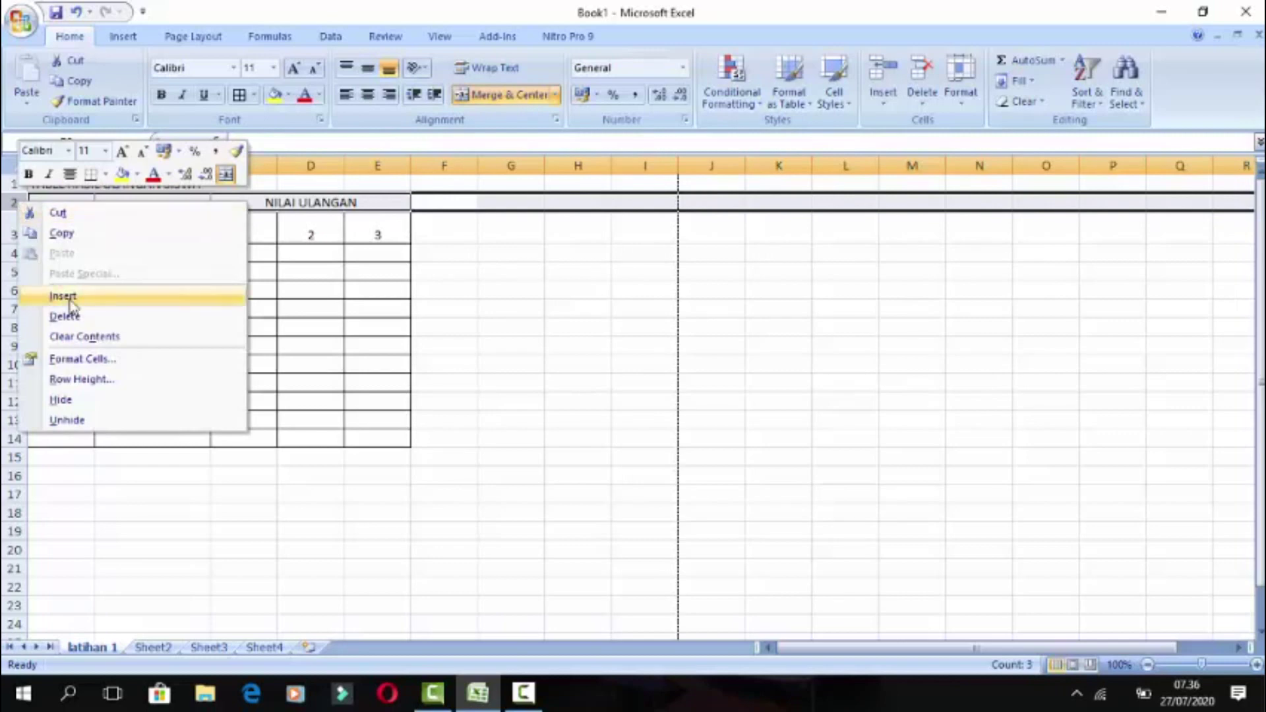
{"action": "left_click", "coordinate": [70, 301]}
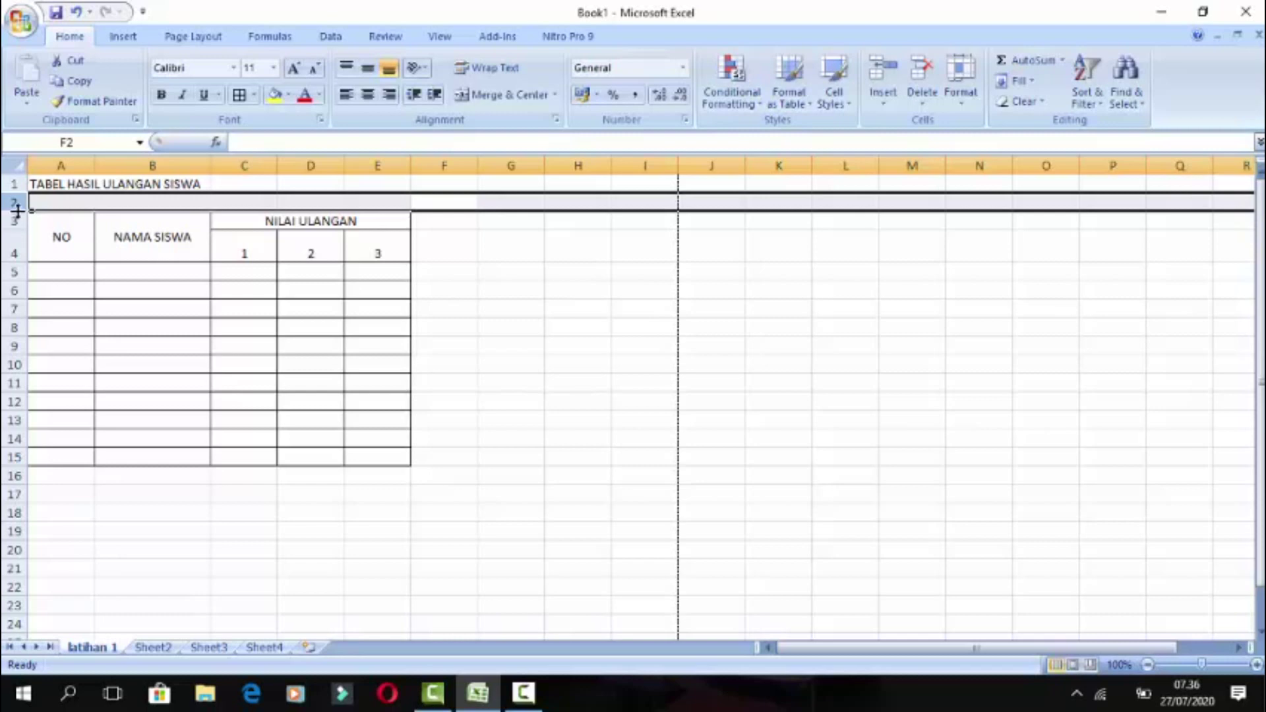
{"action": "left_click", "coordinate": [9, 203]}
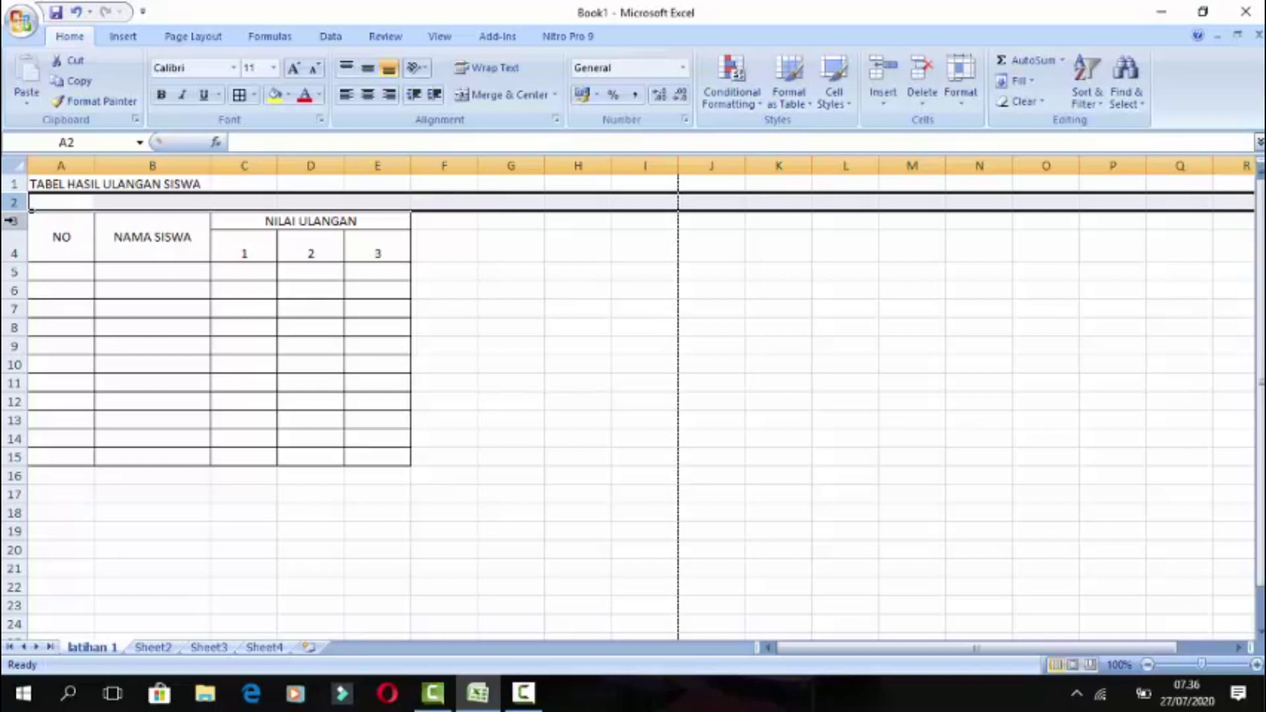
{"action": "left_click", "coordinate": [49, 234]}
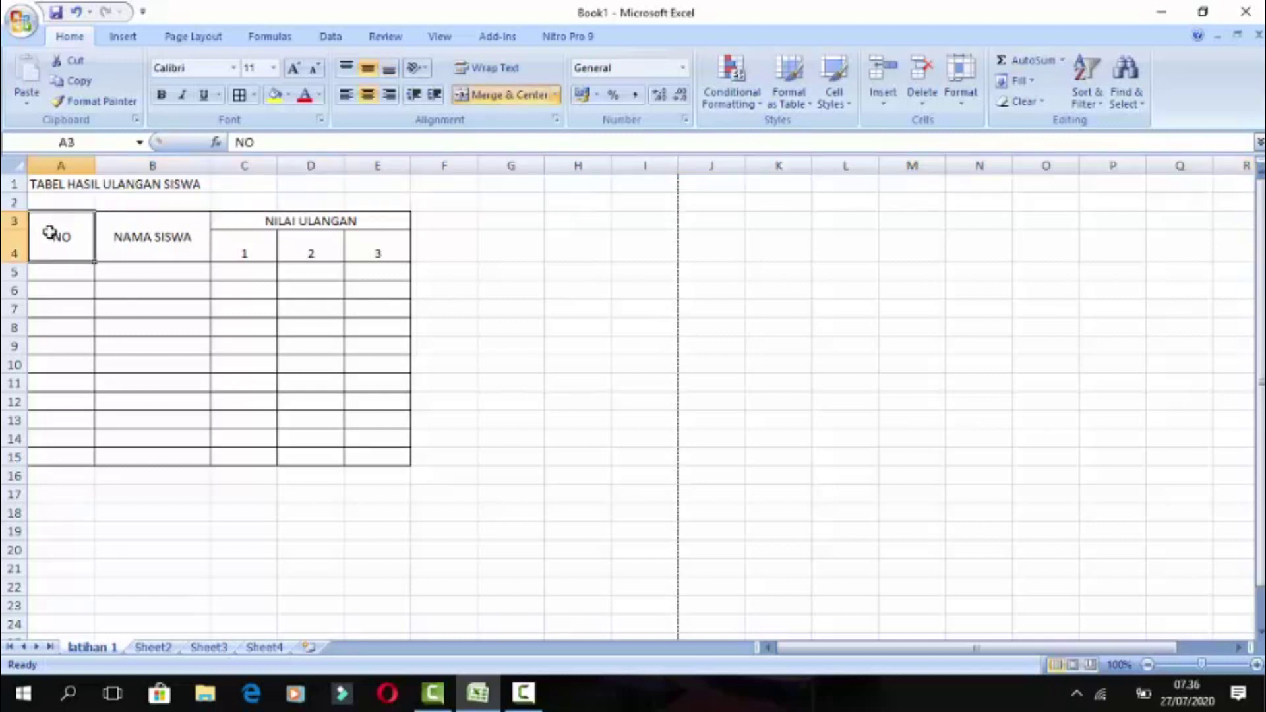
- Enter the subtitle KELAS XI in cell A2, below the title
{"action": "left_click", "coordinate": [48, 202]}
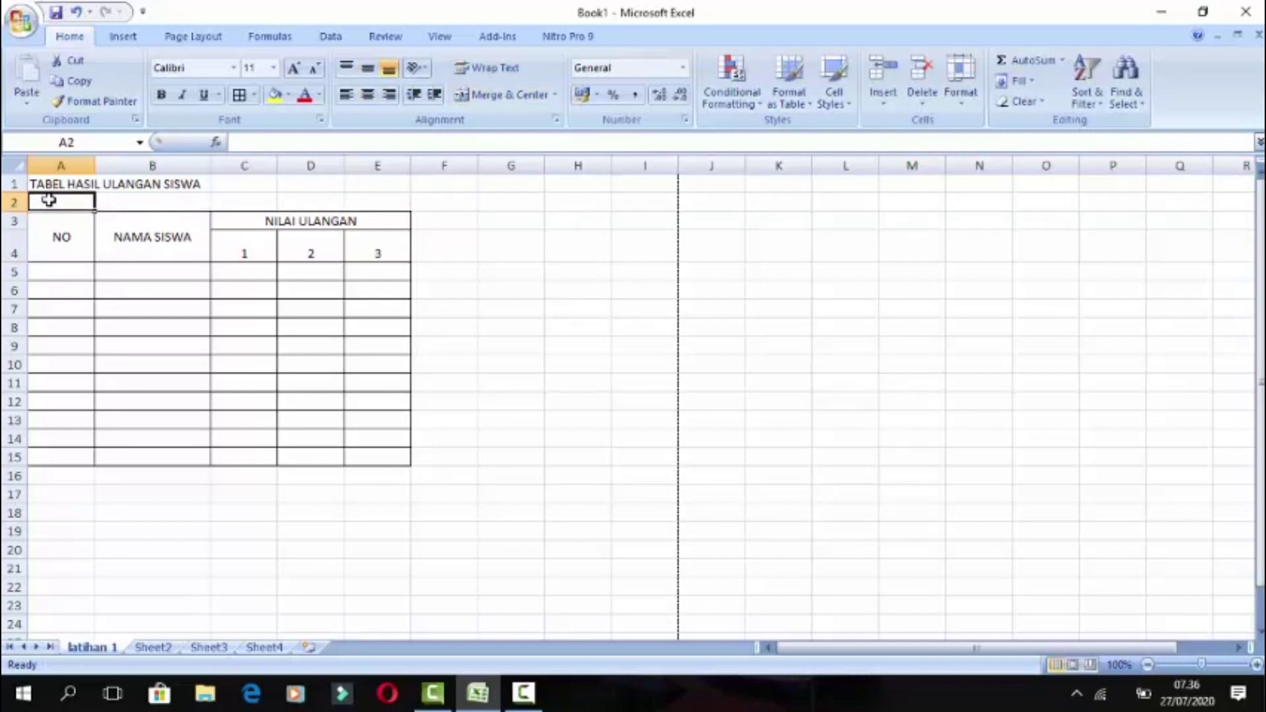
{"action": "type", "text": "KELAS"}
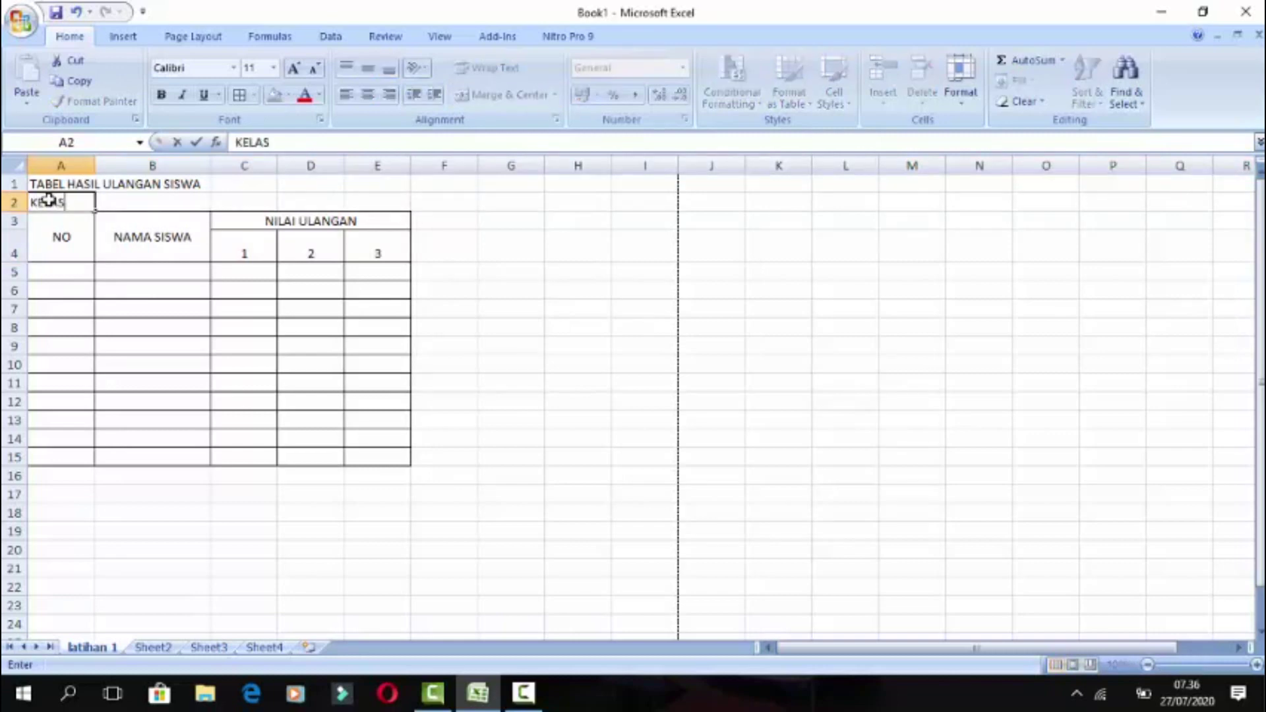
{"action": "type", "text": " XI"}
{"action": "left_click", "coordinate": [63, 251]}
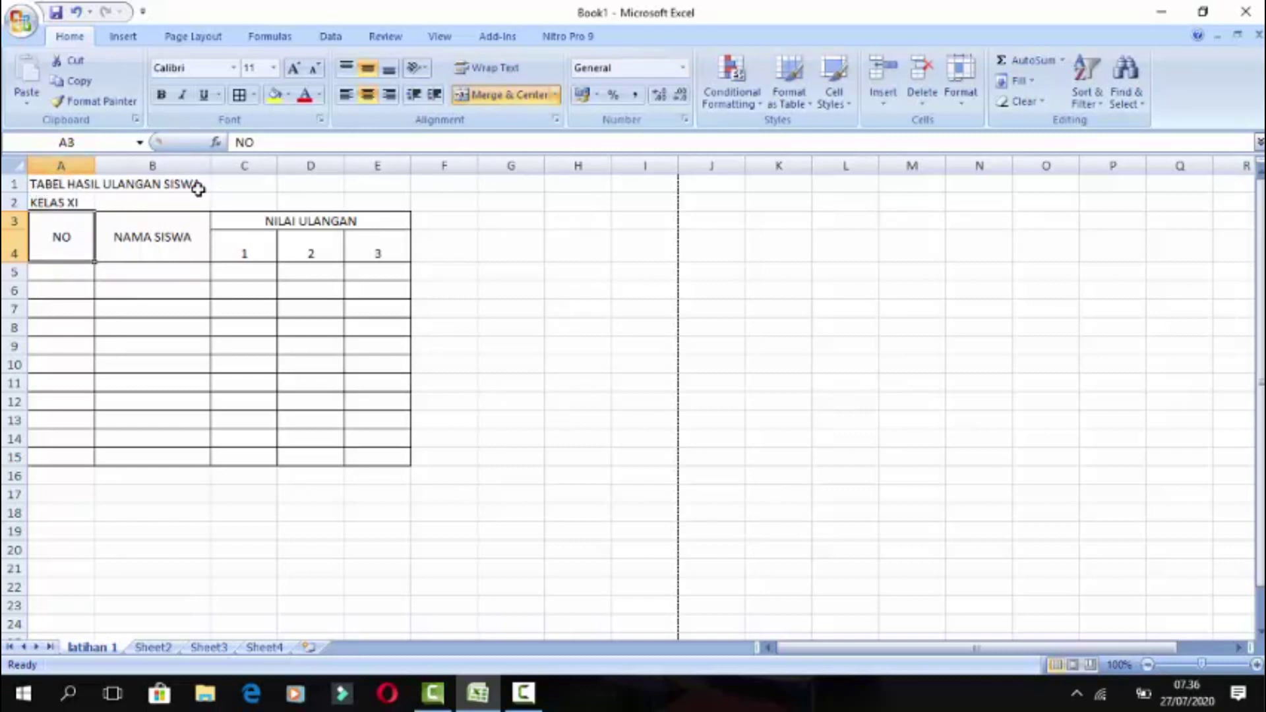
- Merge and center the title TABEL HASIL ULANGAN SISWA across cells A1 to E1, the width of the table
{"action": "left_click", "coordinate": [58, 186]}
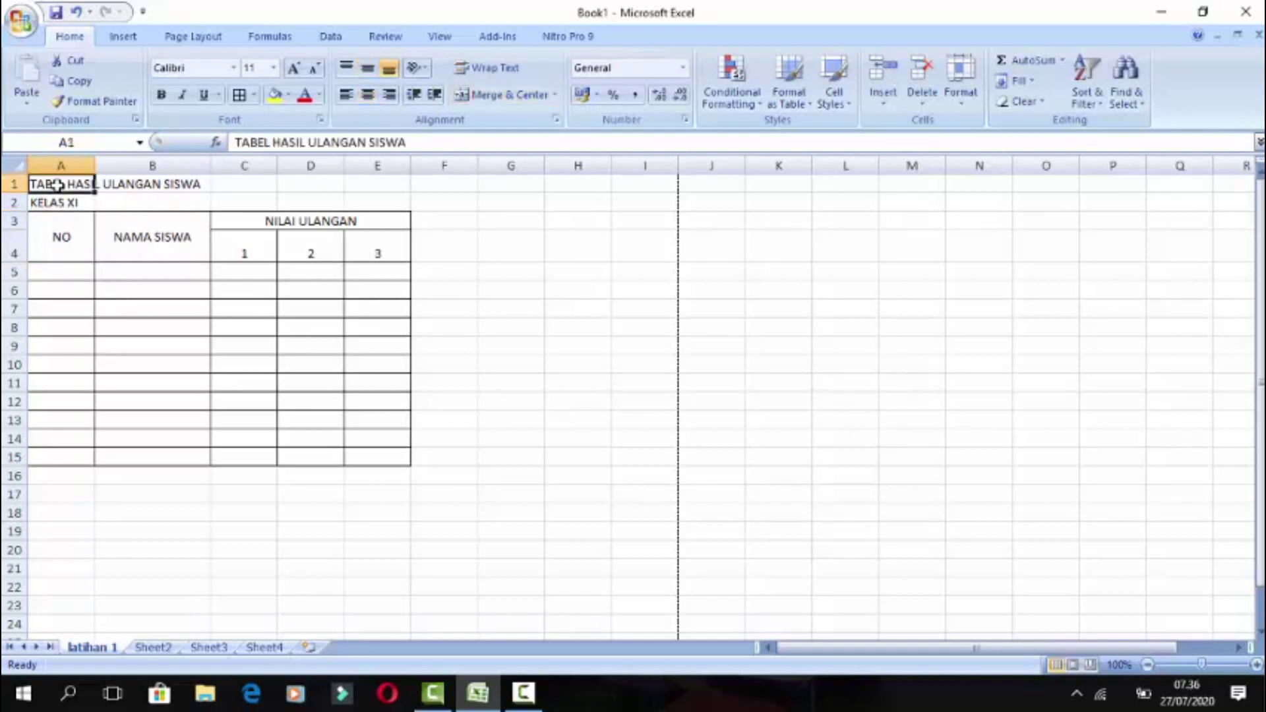
{"action": "left_click", "coordinate": [127, 182]}
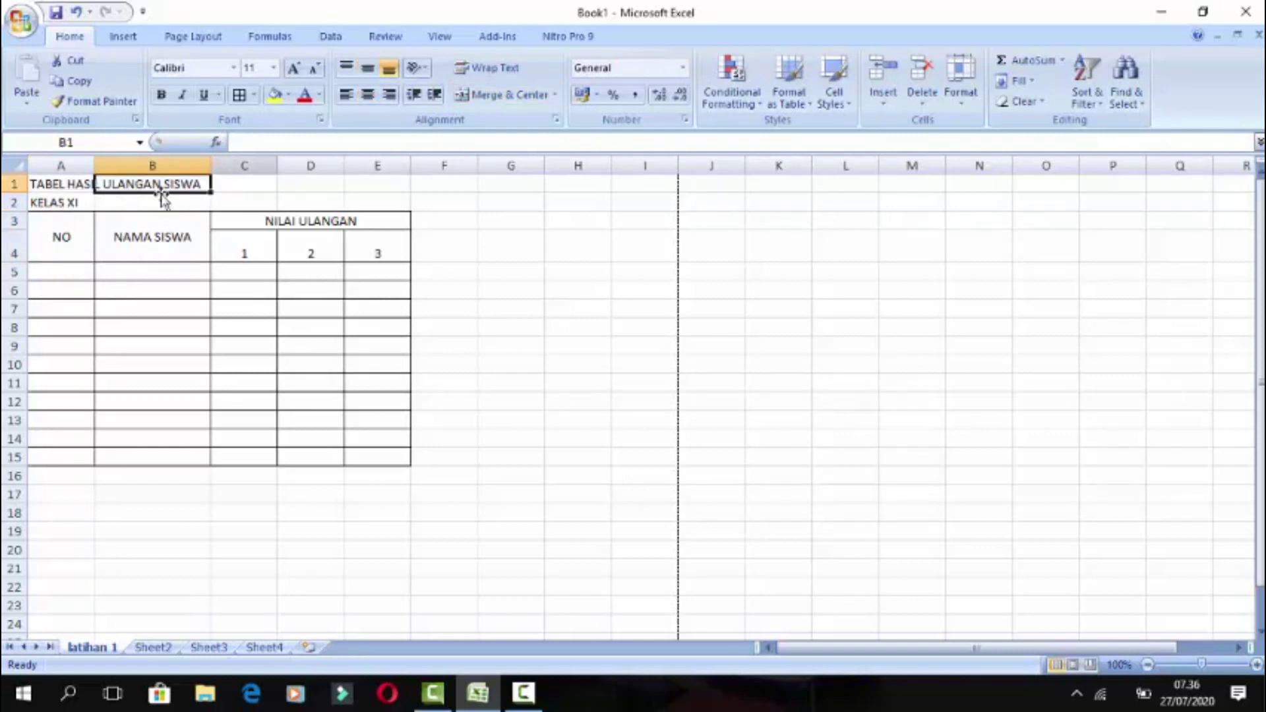
{"action": "left_click", "coordinate": [69, 256]}
{"action": "left_click", "coordinate": [43, 186]}
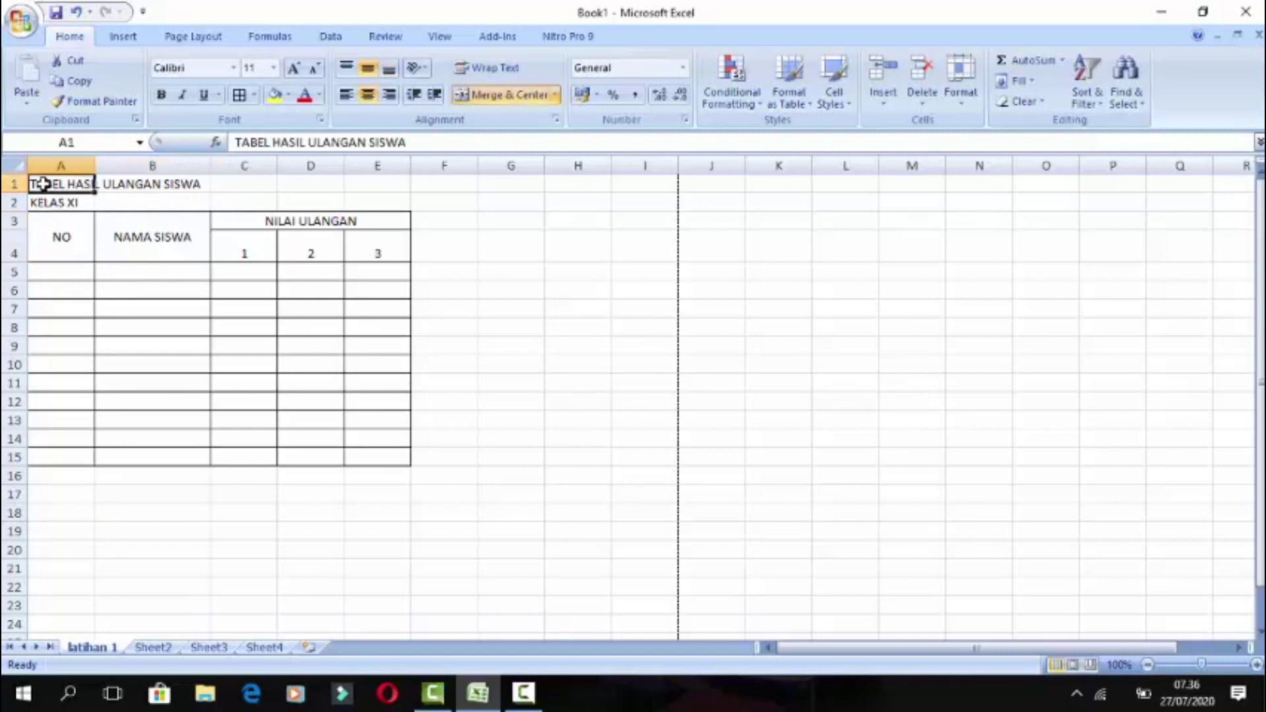
{"action": "left_click_drag", "start_coordinate": [42, 184], "coordinate": [378, 193]}
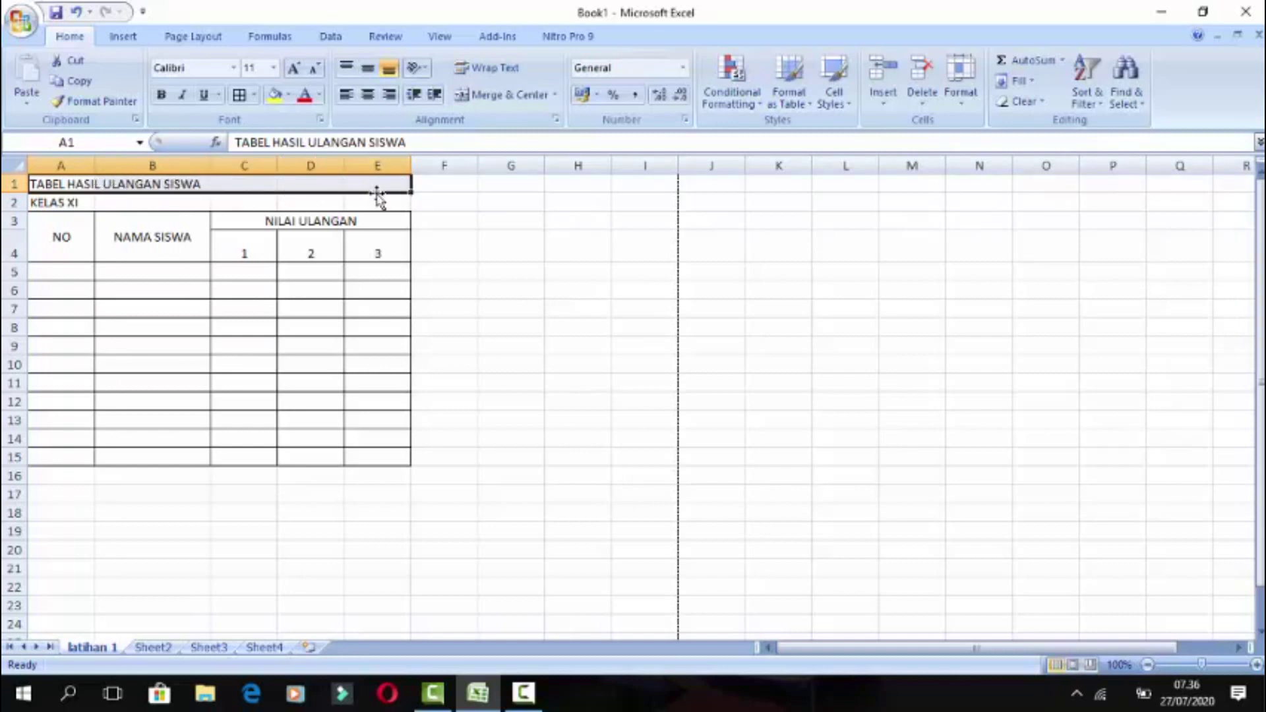
{"action": "left_click", "coordinate": [483, 96]}
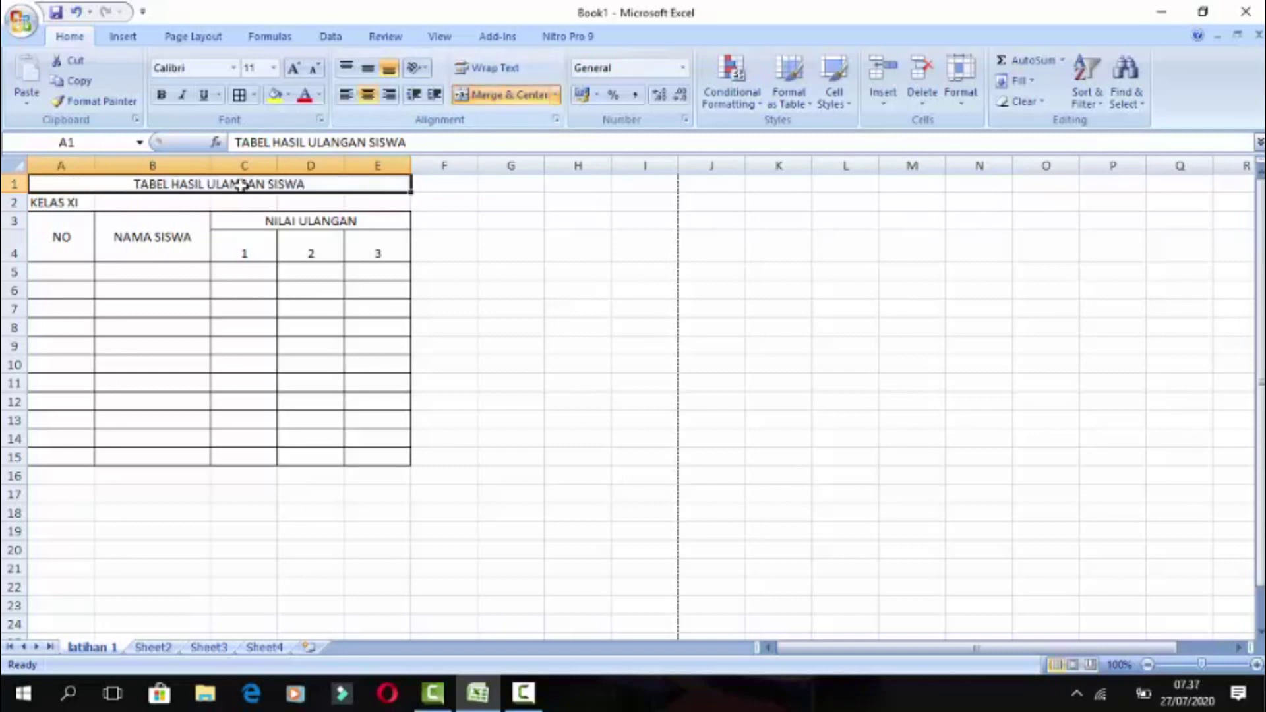
- Merge and center the KELAS XI subtitle across cells A2 to E2
{"action": "left_click", "coordinate": [43, 205]}
{"action": "left_click_drag", "start_coordinate": [44, 206], "coordinate": [360, 206]}
{"action": "left_click", "coordinate": [477, 98]}
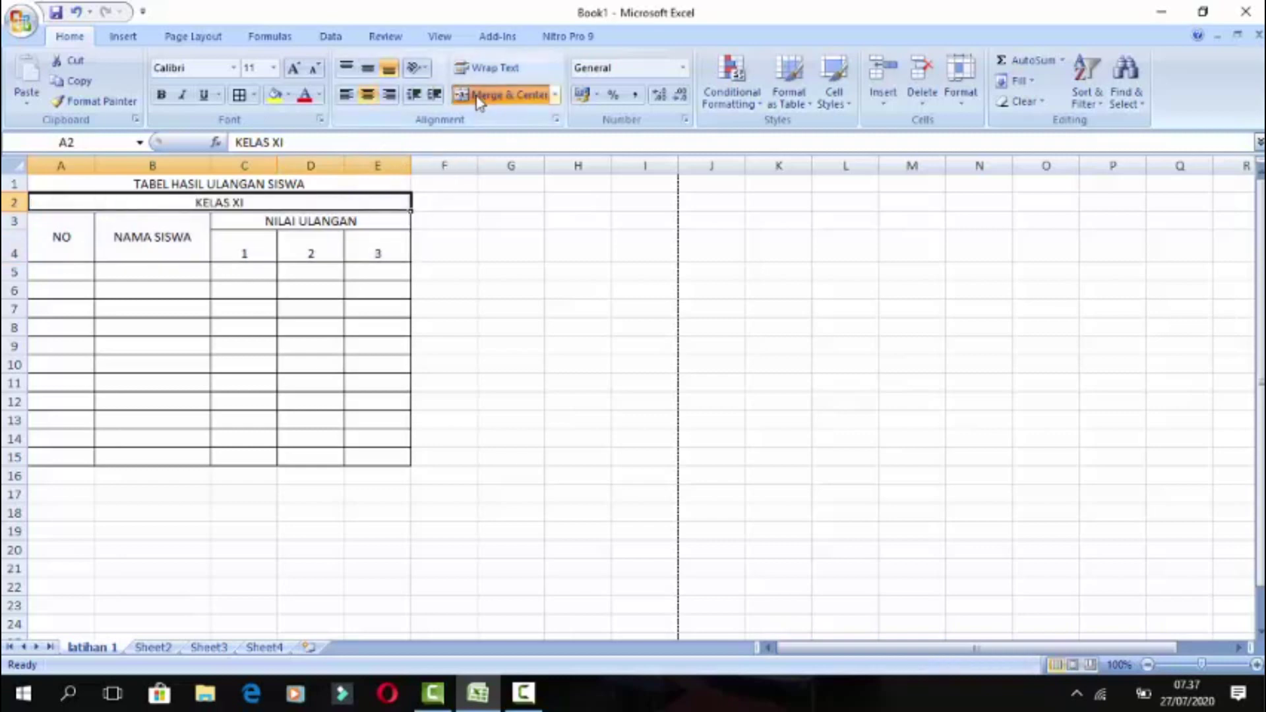
{"action": "left_click", "coordinate": [492, 235]}
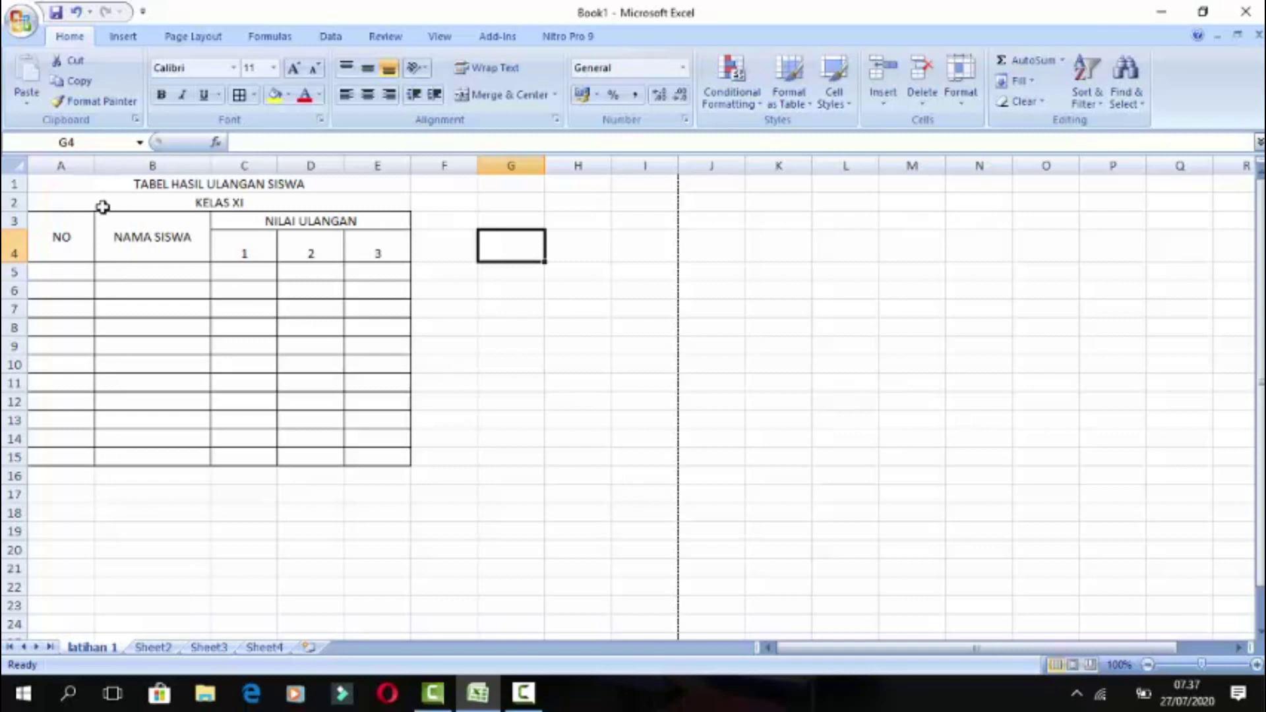
- Format the title in row 1 as bold, 14-point text in the standard blue color
{"action": "left_click", "coordinate": [101, 184]}
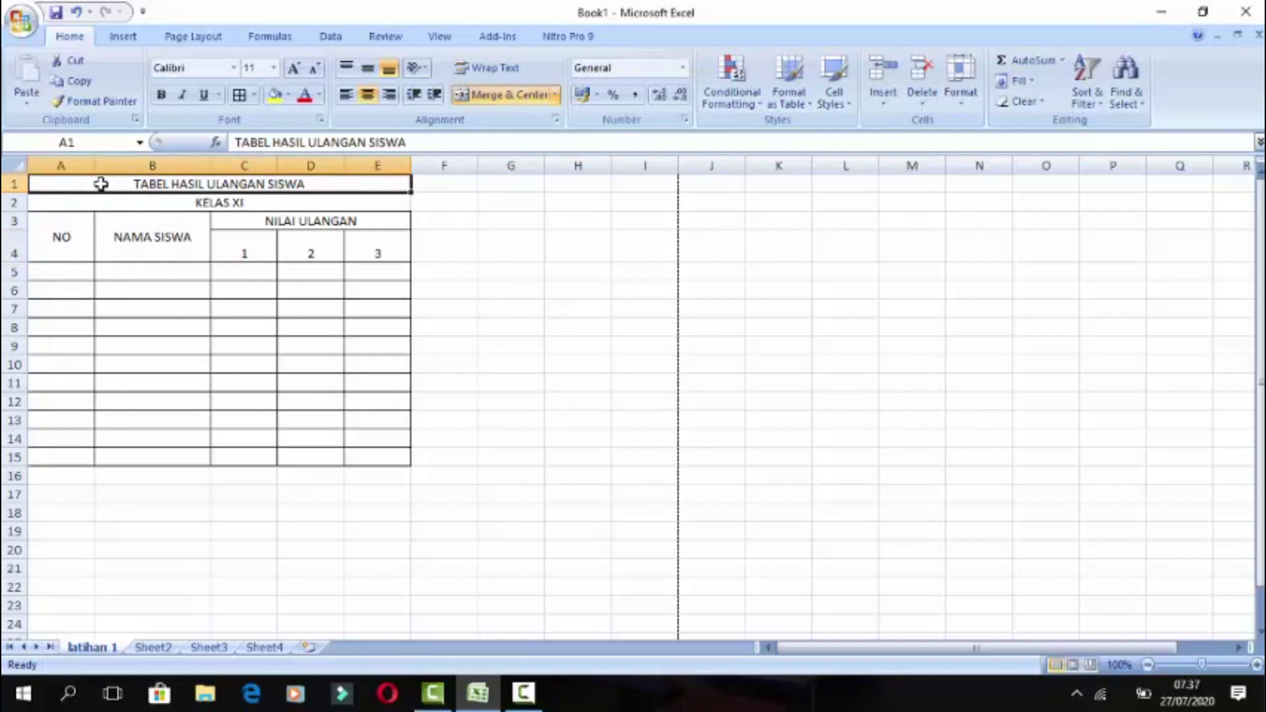
{"action": "left_click", "coordinate": [273, 68]}
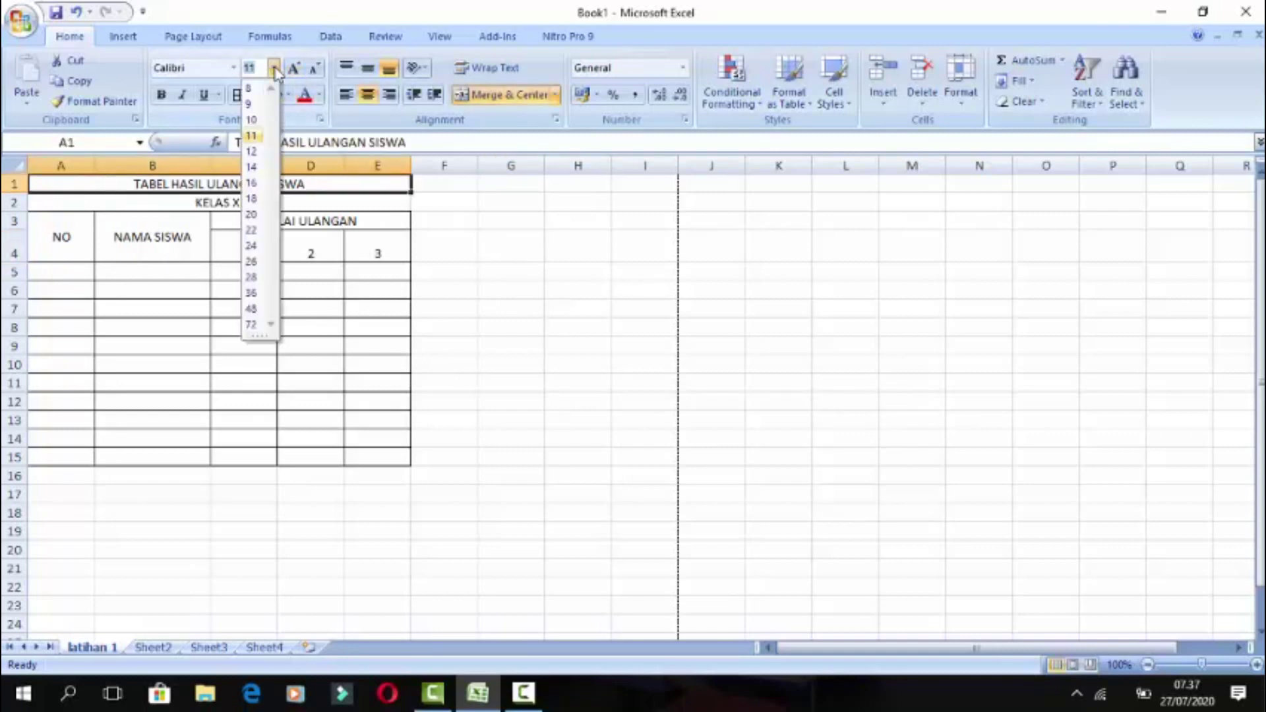
{"action": "left_click", "coordinate": [252, 167]}
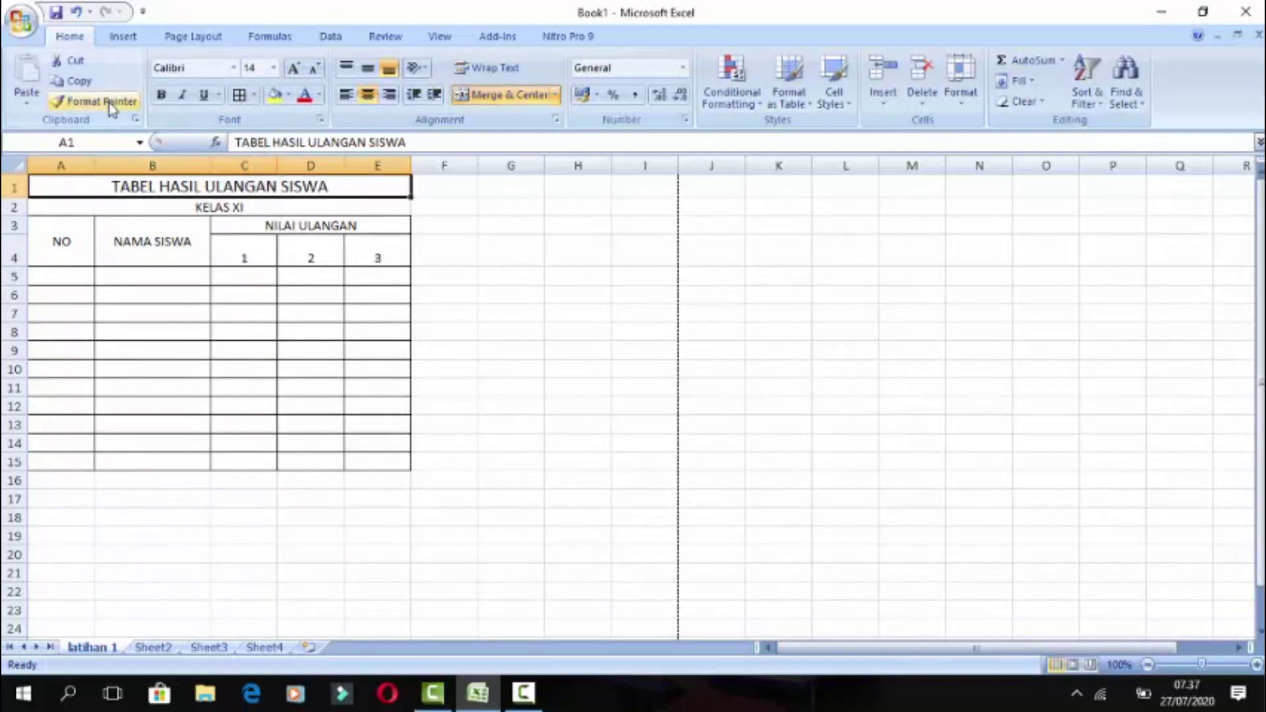
{"action": "left_click", "coordinate": [161, 96]}
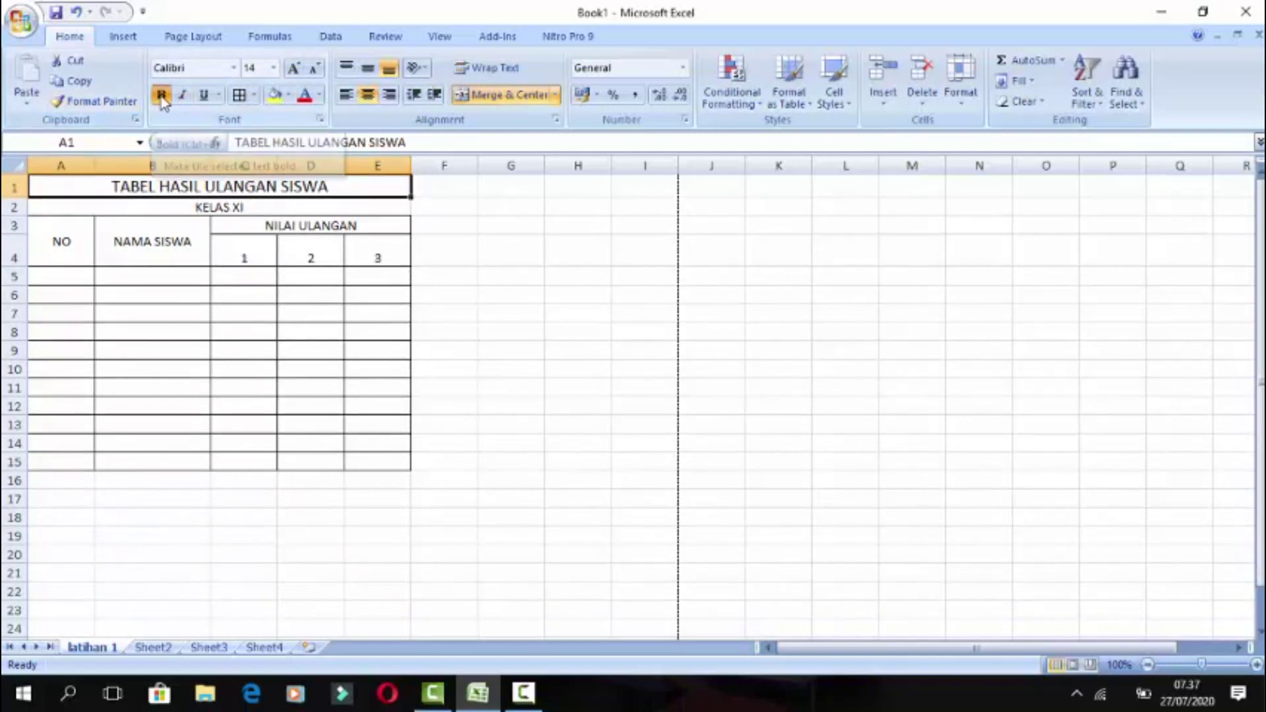
{"action": "left_click", "coordinate": [320, 97]}
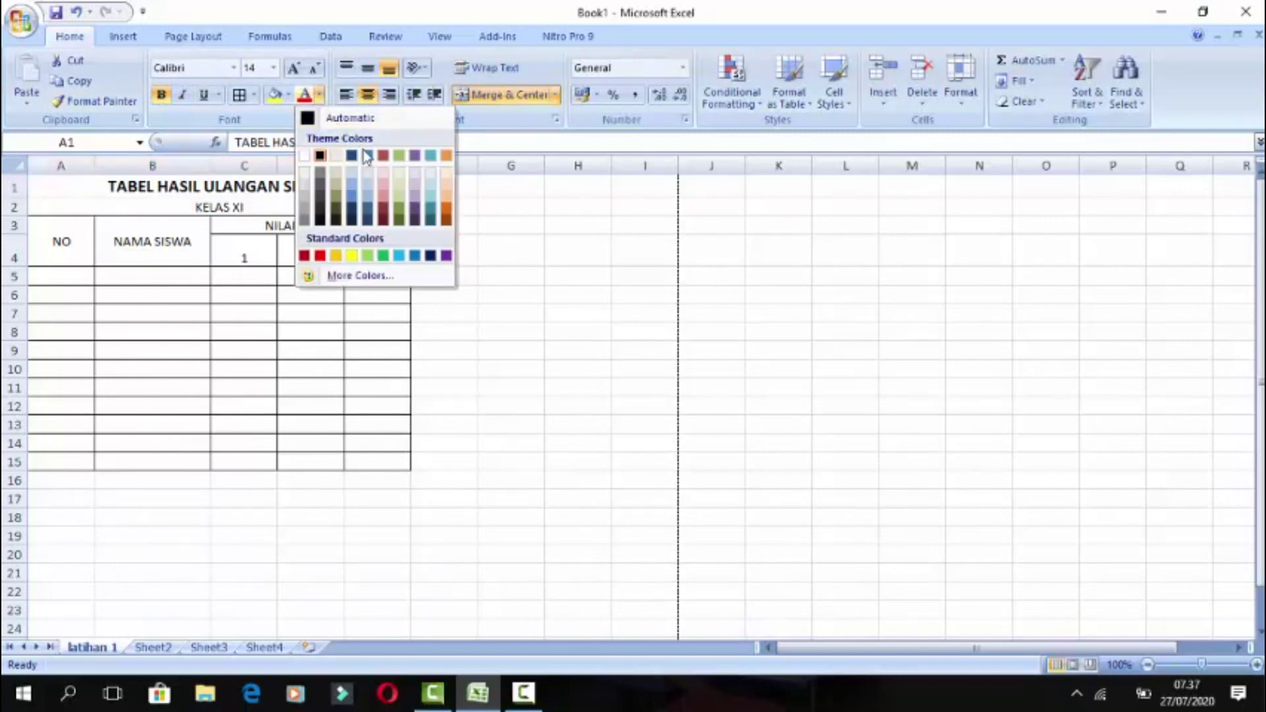
{"action": "left_click", "coordinate": [415, 256]}
{"action": "left_click", "coordinate": [244, 251]}
- Set the KELAS XI subtitle to 18-point text in the standard red color
{"action": "left_click", "coordinate": [163, 209]}
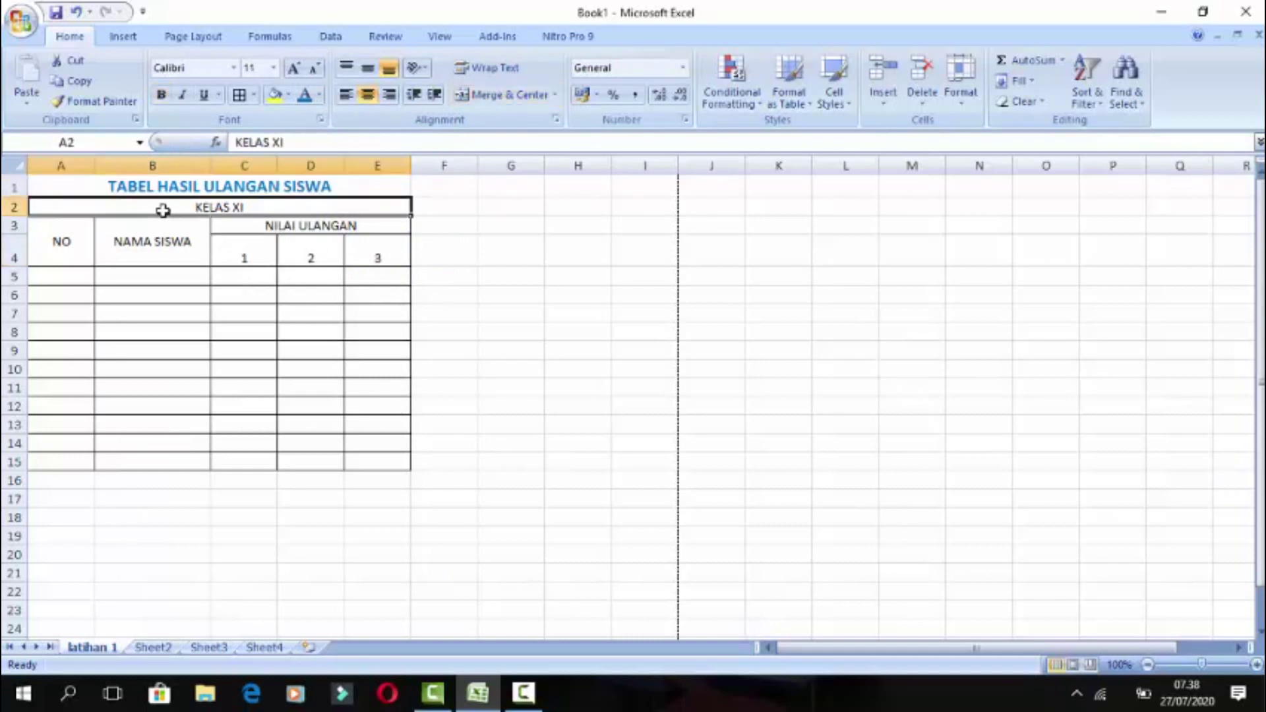
{"action": "left_click", "coordinate": [273, 68]}
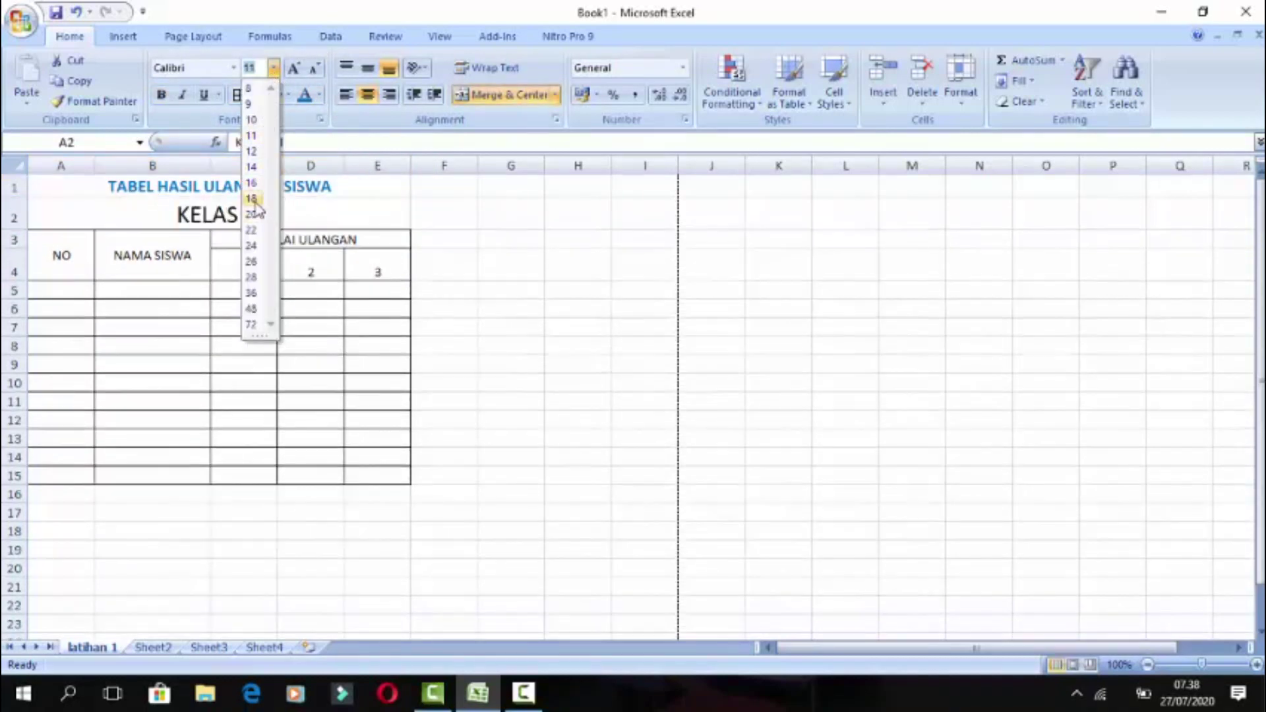
{"action": "left_click", "coordinate": [254, 200]}
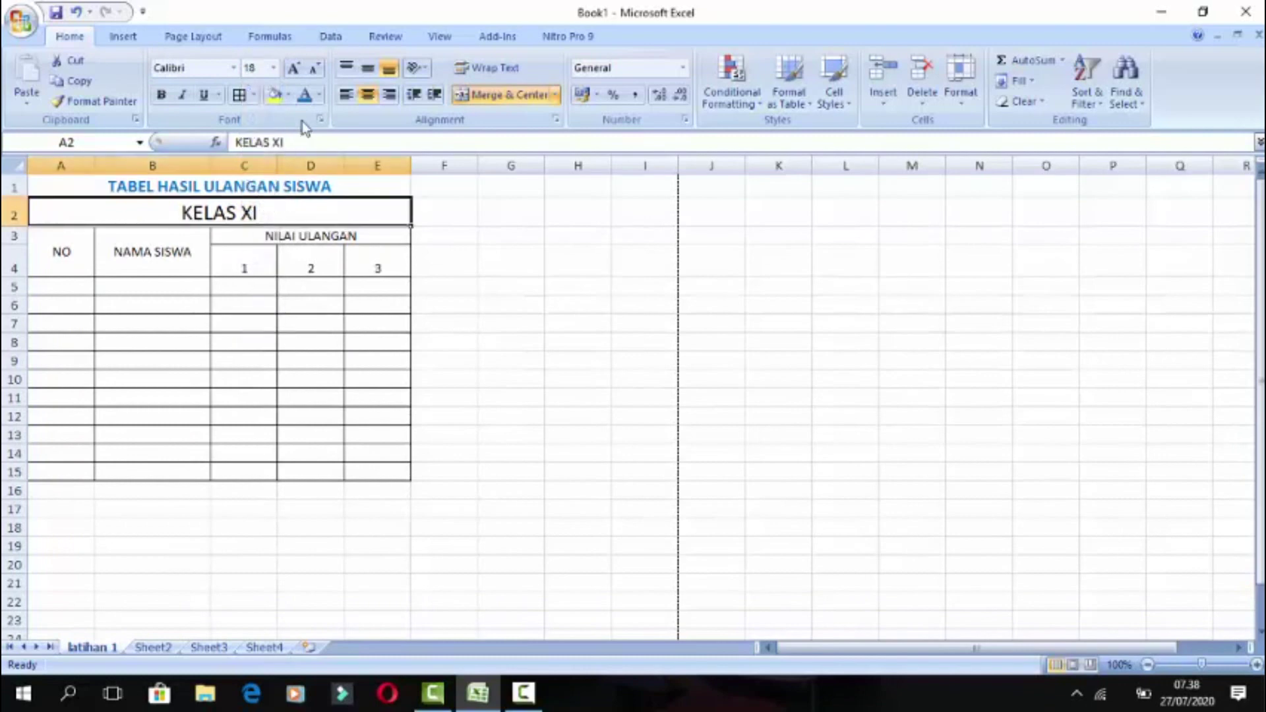
{"action": "left_click", "coordinate": [320, 96]}
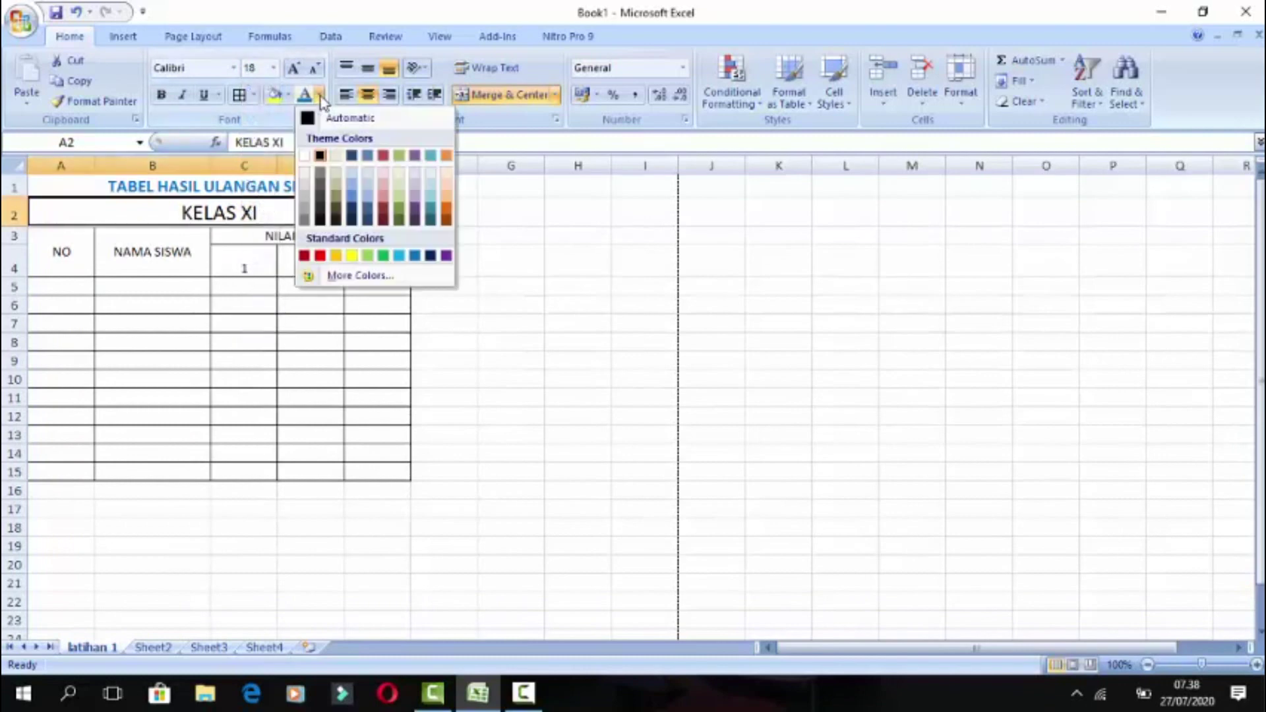
{"action": "left_click", "coordinate": [320, 255]}
{"action": "left_click", "coordinate": [83, 343]}
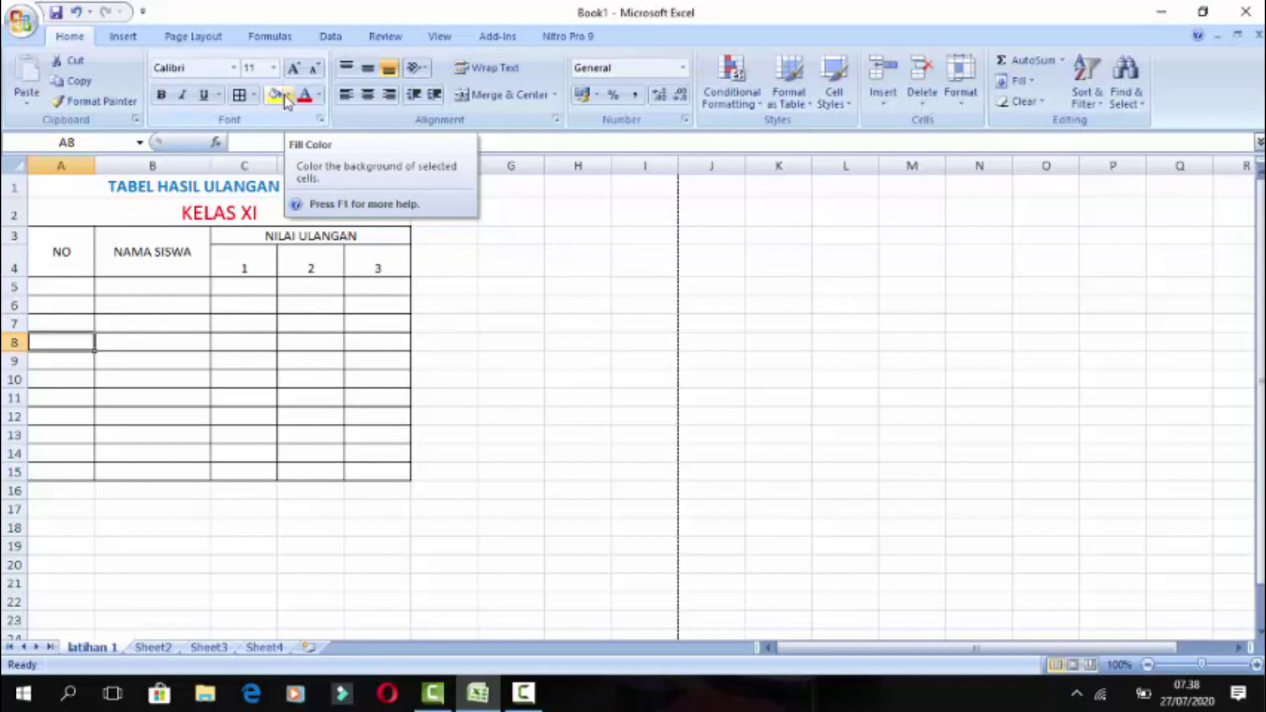
- Fill the NO heading cell with yellow and the NAMA SISWA heading cell with dark olive green
{"action": "left_click", "coordinate": [84, 249]}
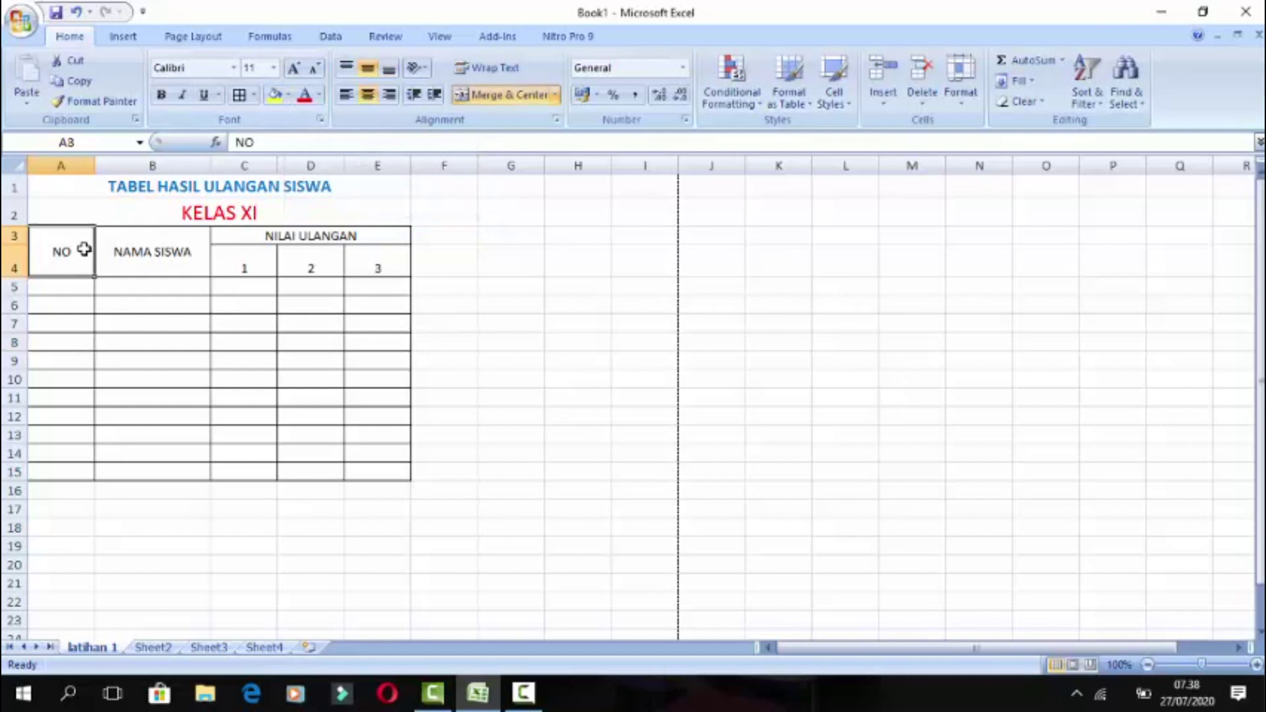
{"action": "left_click", "coordinate": [289, 96]}
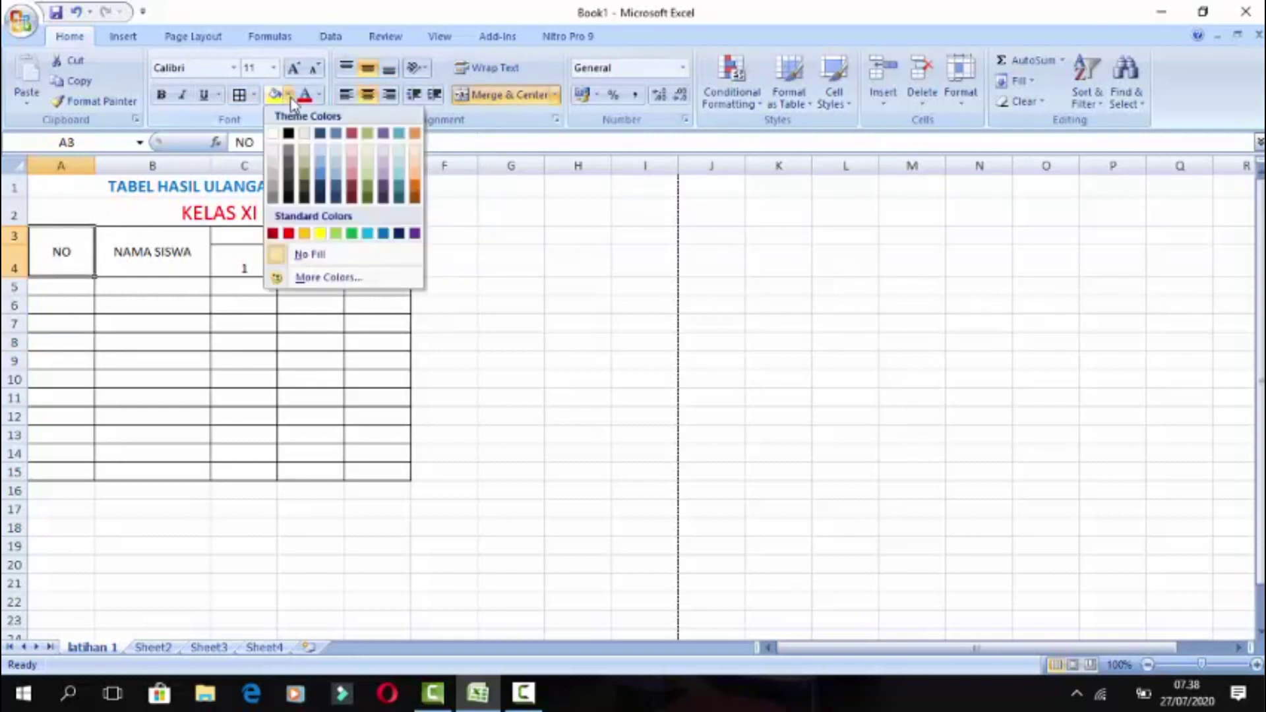
{"action": "left_click", "coordinate": [321, 234]}
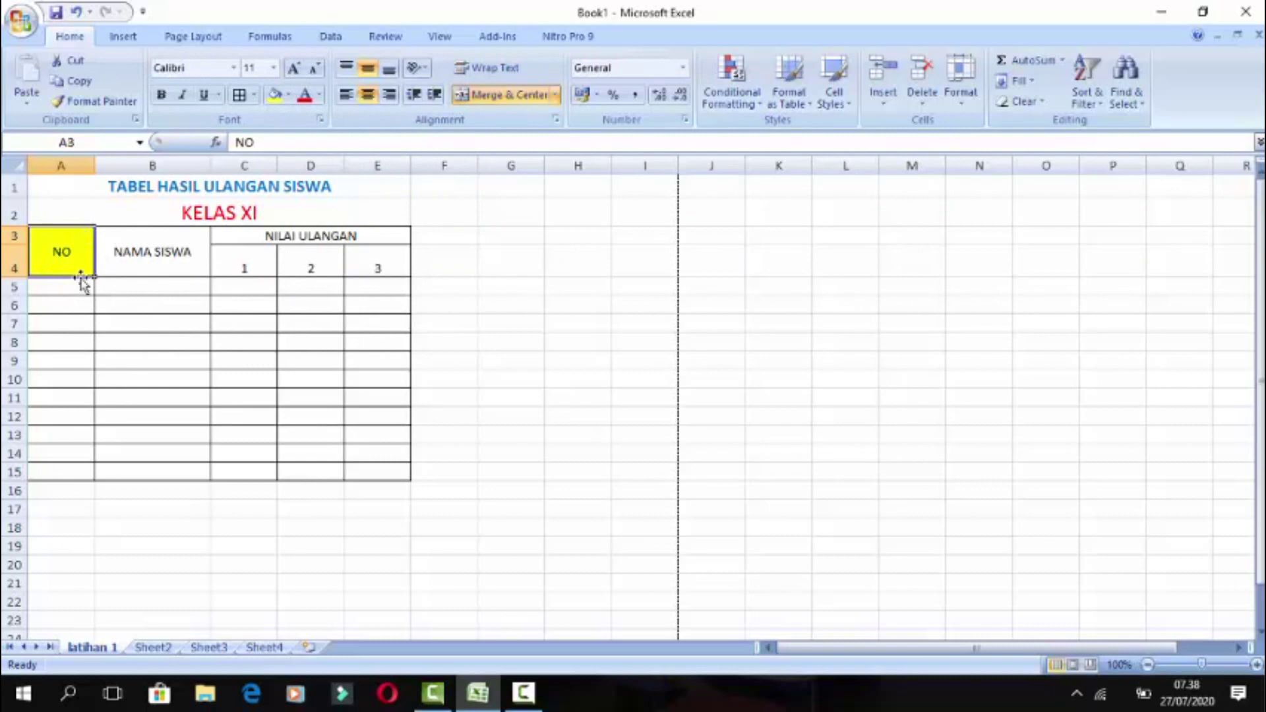
{"action": "left_click", "coordinate": [110, 239]}
{"action": "left_click", "coordinate": [289, 94]}
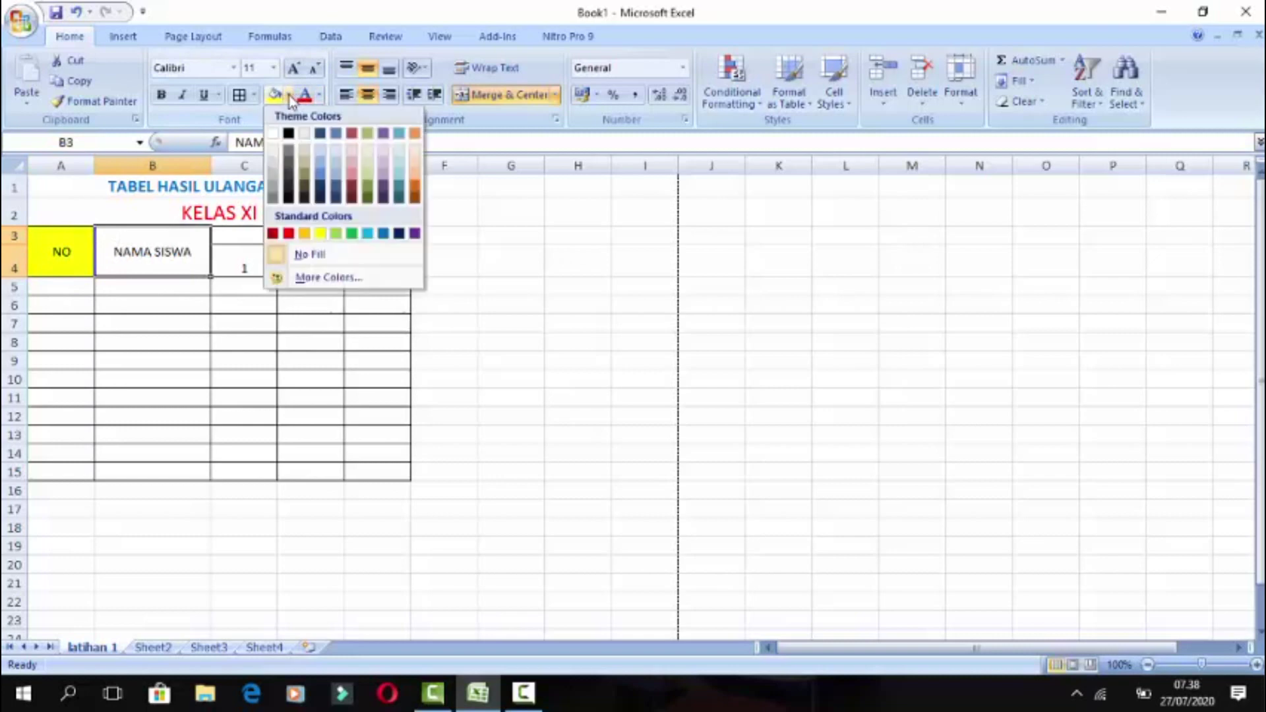
{"action": "left_click", "coordinate": [367, 184]}
- Fill the NILAI ULANGAN heading with standard light blue and the 1, 2 and 3 subheading cells with dark orange
{"action": "left_click", "coordinate": [251, 232]}
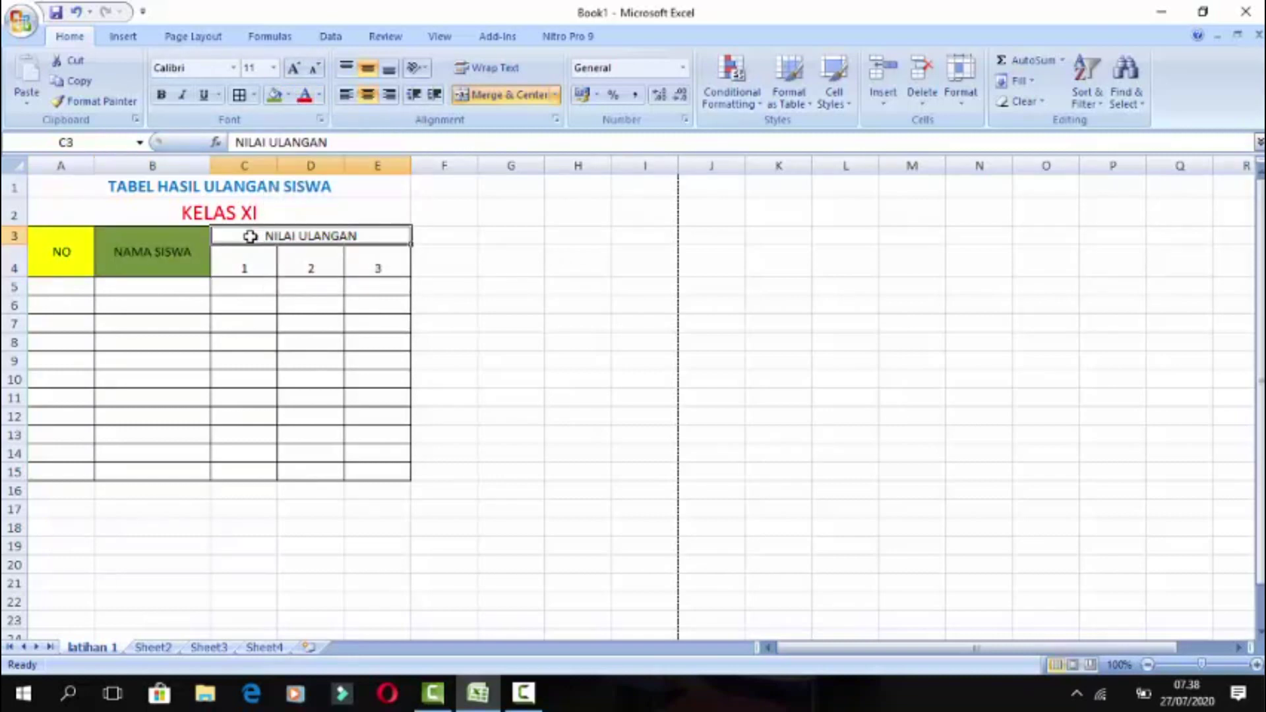
{"action": "left_click", "coordinate": [288, 95]}
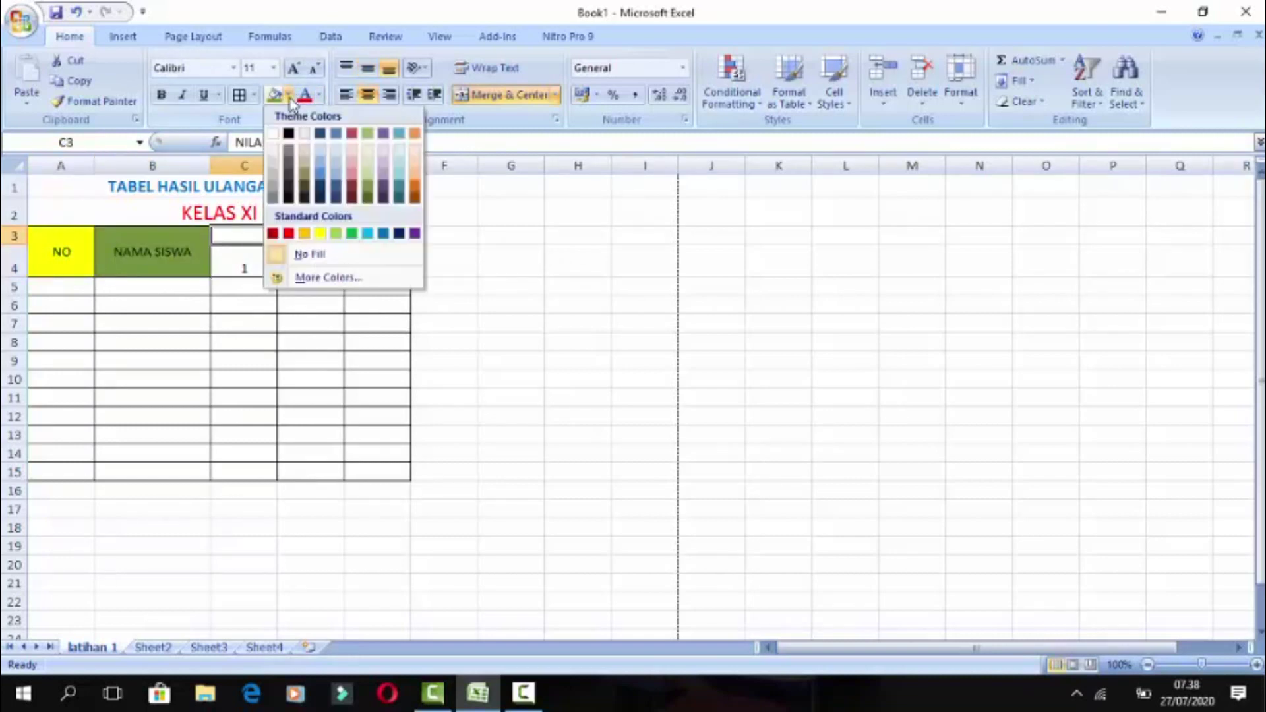
{"action": "left_click", "coordinate": [369, 235]}
{"action": "left_click_drag", "start_coordinate": [280, 268], "coordinate": [356, 267]}
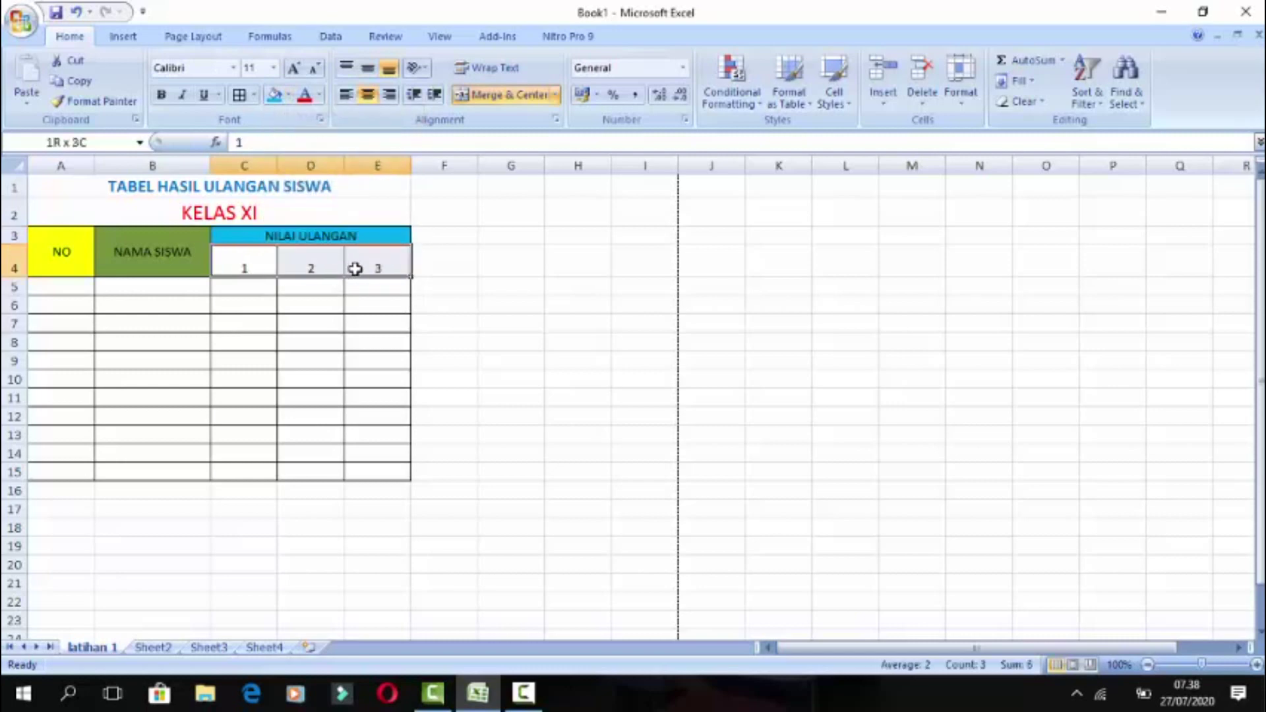
{"action": "left_click", "coordinate": [288, 94]}
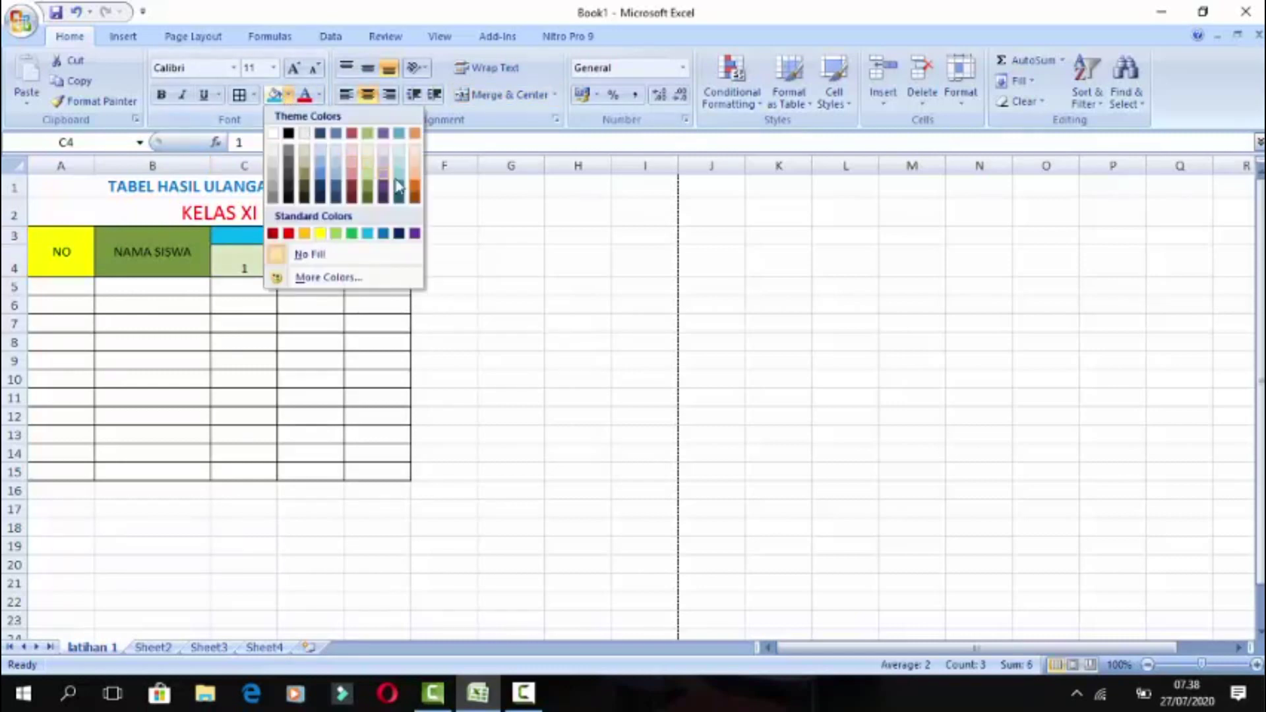
{"action": "left_click", "coordinate": [415, 192]}
{"action": "left_click", "coordinate": [267, 316]}
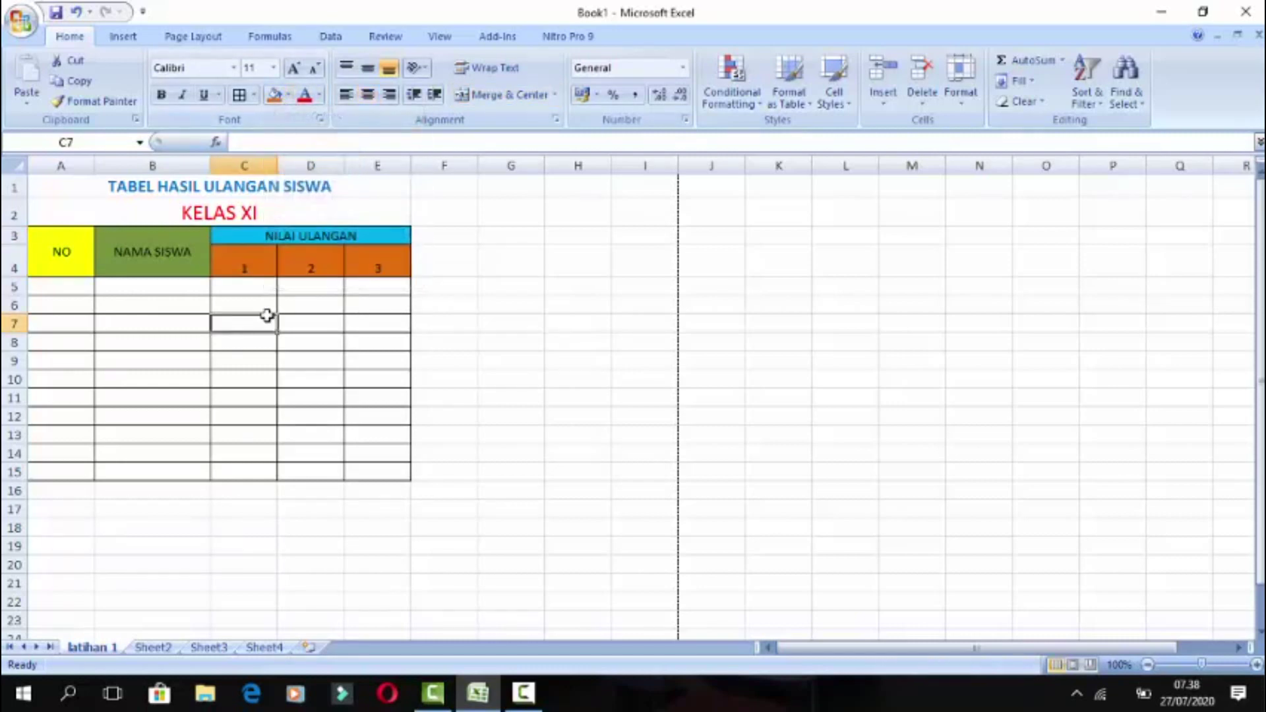
- Check the formatted score table in the print preview and return to the worksheet
{"action": "left_click", "coordinate": [20, 22]}
{"action": "mouse_move", "coordinate": [59, 226]}
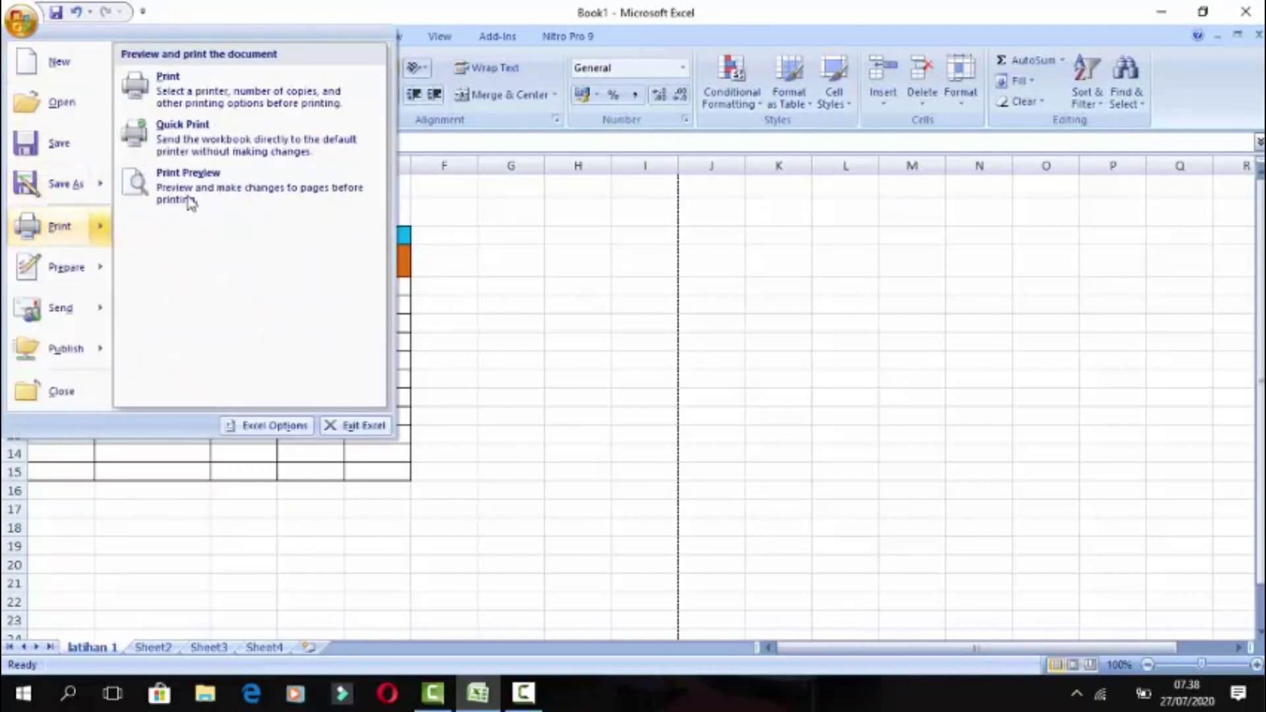
{"action": "left_click", "coordinate": [190, 203]}
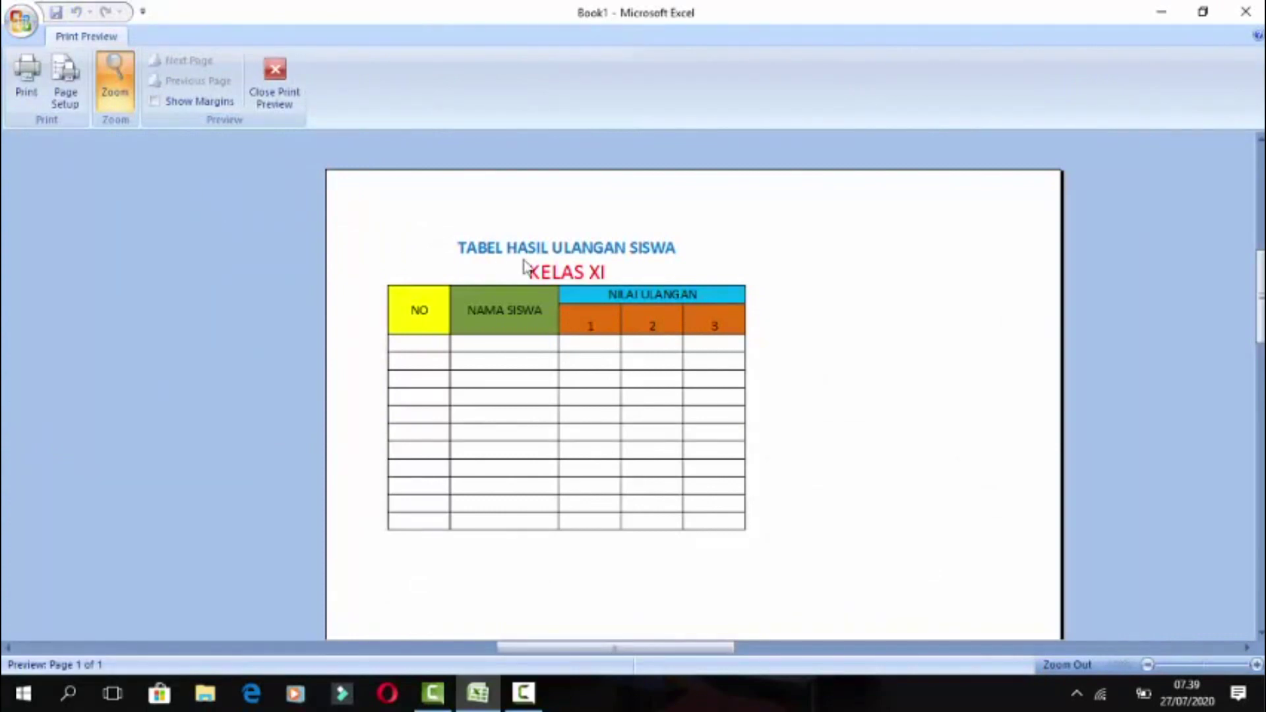
{"action": "left_click", "coordinate": [274, 82]}
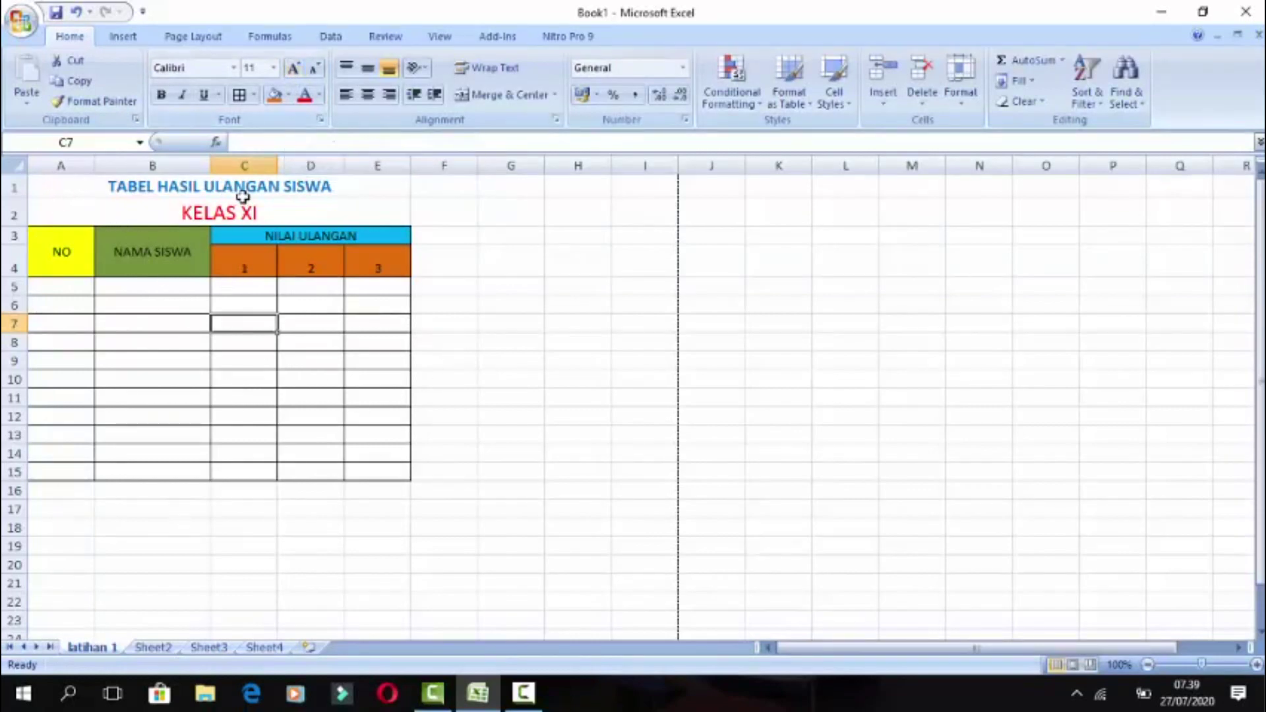
{"action": "left_click", "coordinate": [93, 197]}
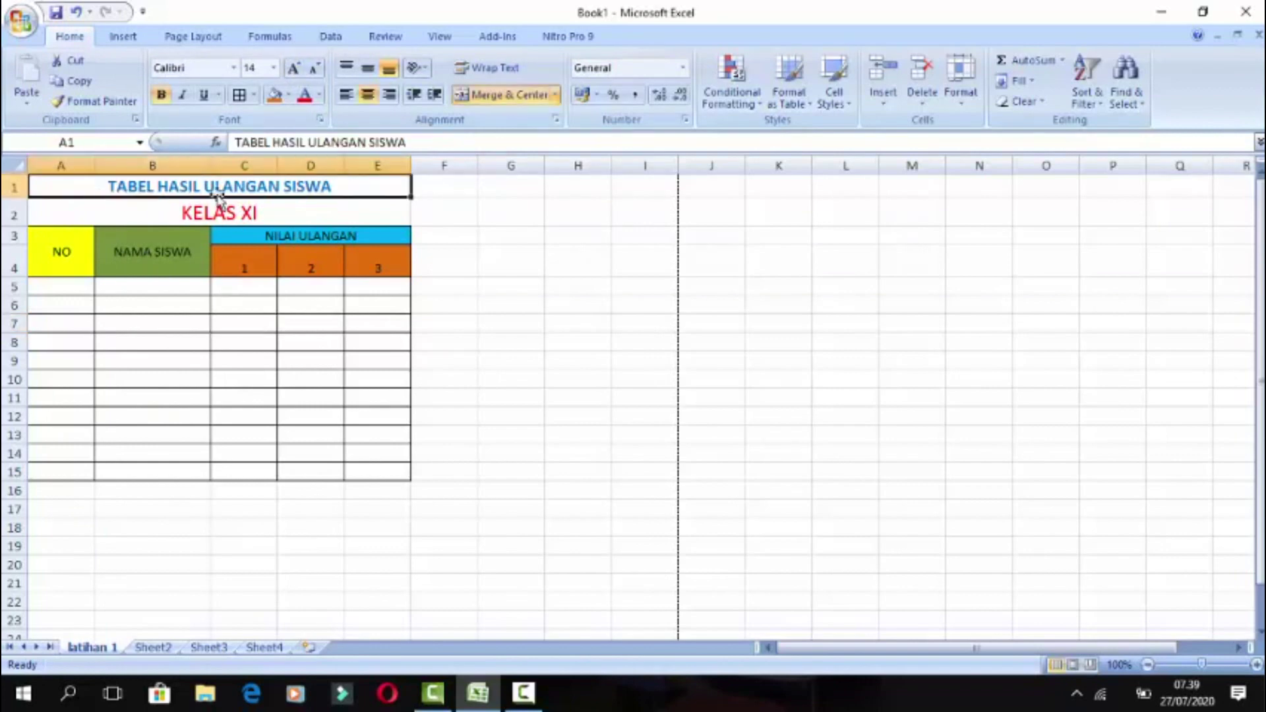
{"action": "left_click", "coordinate": [352, 211]}
{"action": "left_click", "coordinate": [72, 267]}
{"action": "left_click", "coordinate": [129, 271]}
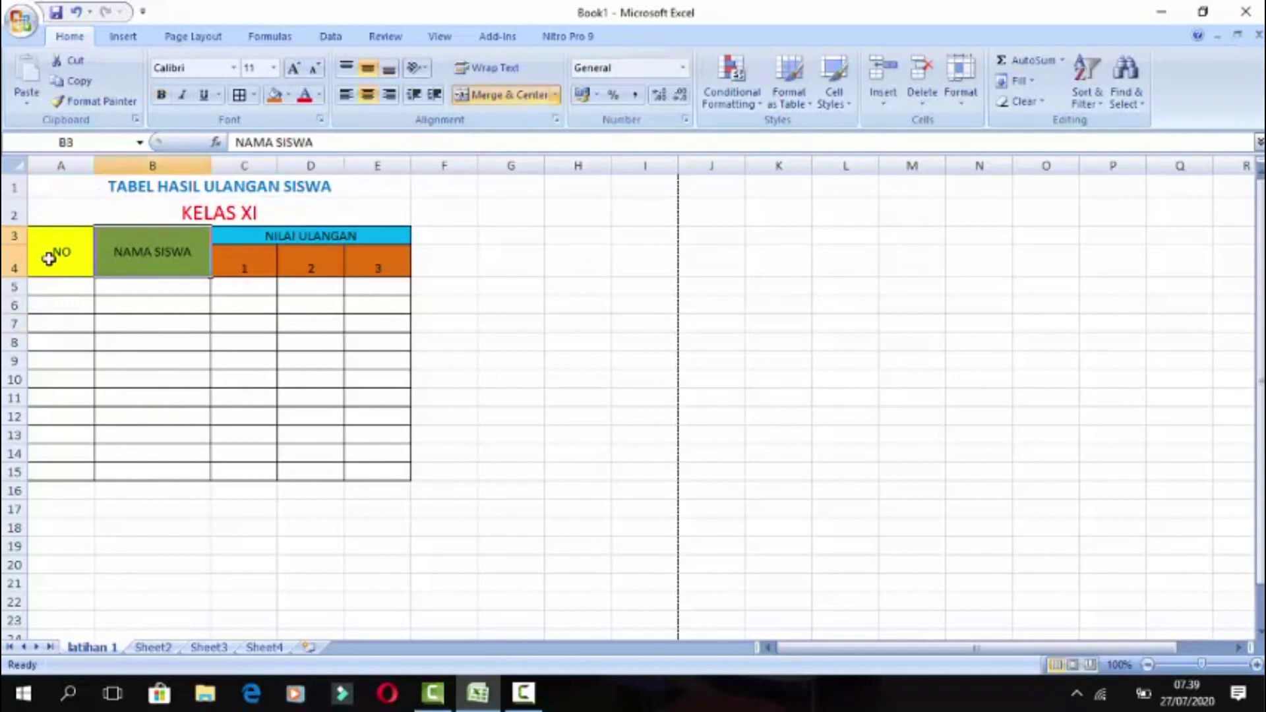
- Narrow the NO column slightly, and make heading row 3 a little taller and row 4 a little shorter
{"action": "left_click", "coordinate": [49, 259]}
{"action": "mouse_move", "coordinate": [94, 166]}
{"action": "left_mouse_down"}
{"action": "mouse_move", "coordinate": [188, 168]}
{"action": "mouse_move", "coordinate": [84, 168]}
{"action": "left_mouse_up"}
{"action": "mouse_move", "coordinate": [23, 277]}
{"action": "left_mouse_down"}
{"action": "mouse_move", "coordinate": [22, 294]}
{"action": "mouse_move", "coordinate": [22, 248]}
{"action": "mouse_move", "coordinate": [23, 277]}
{"action": "left_mouse_up"}
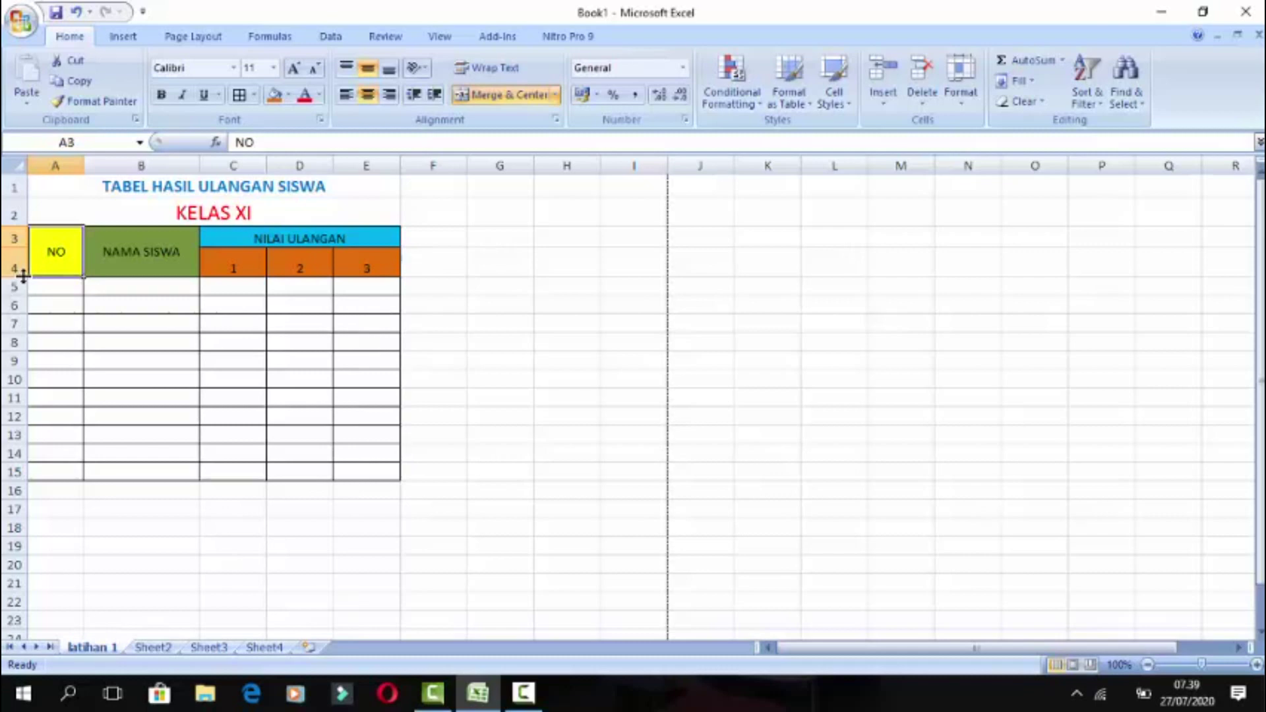
{"action": "left_click_drag", "start_coordinate": [23, 276], "coordinate": [25, 269]}
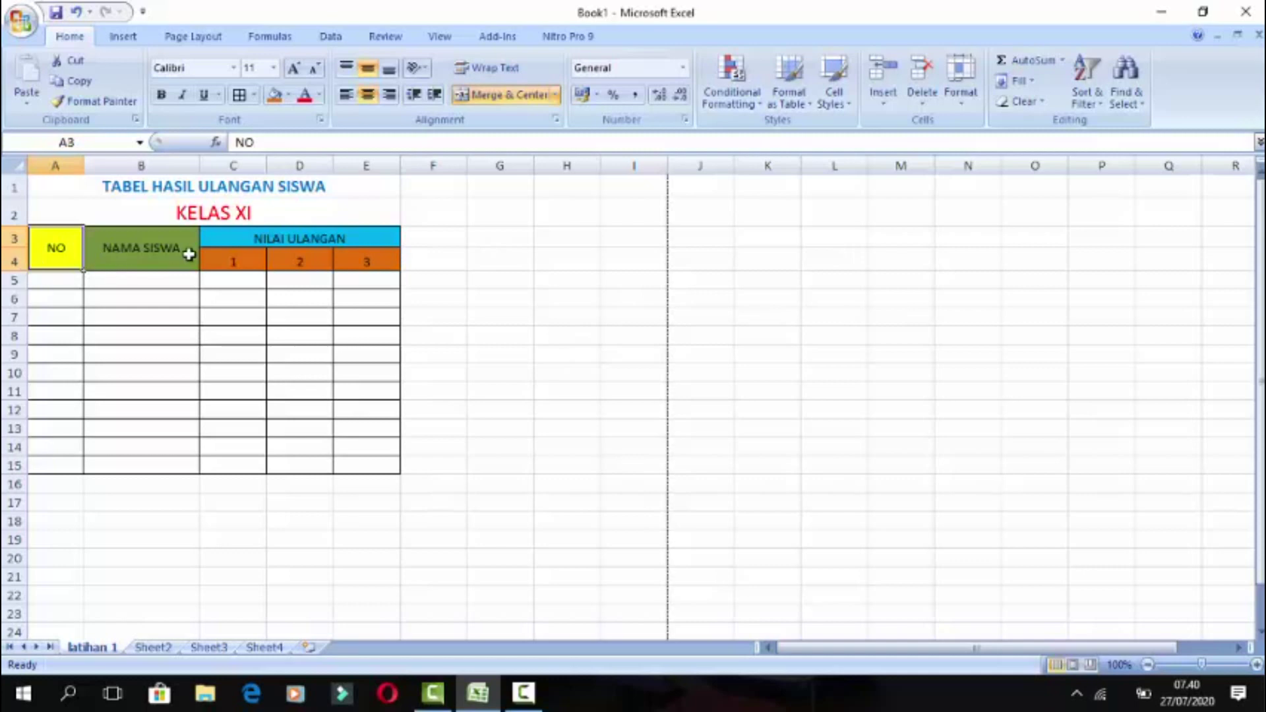
{"action": "left_click", "coordinate": [48, 187]}
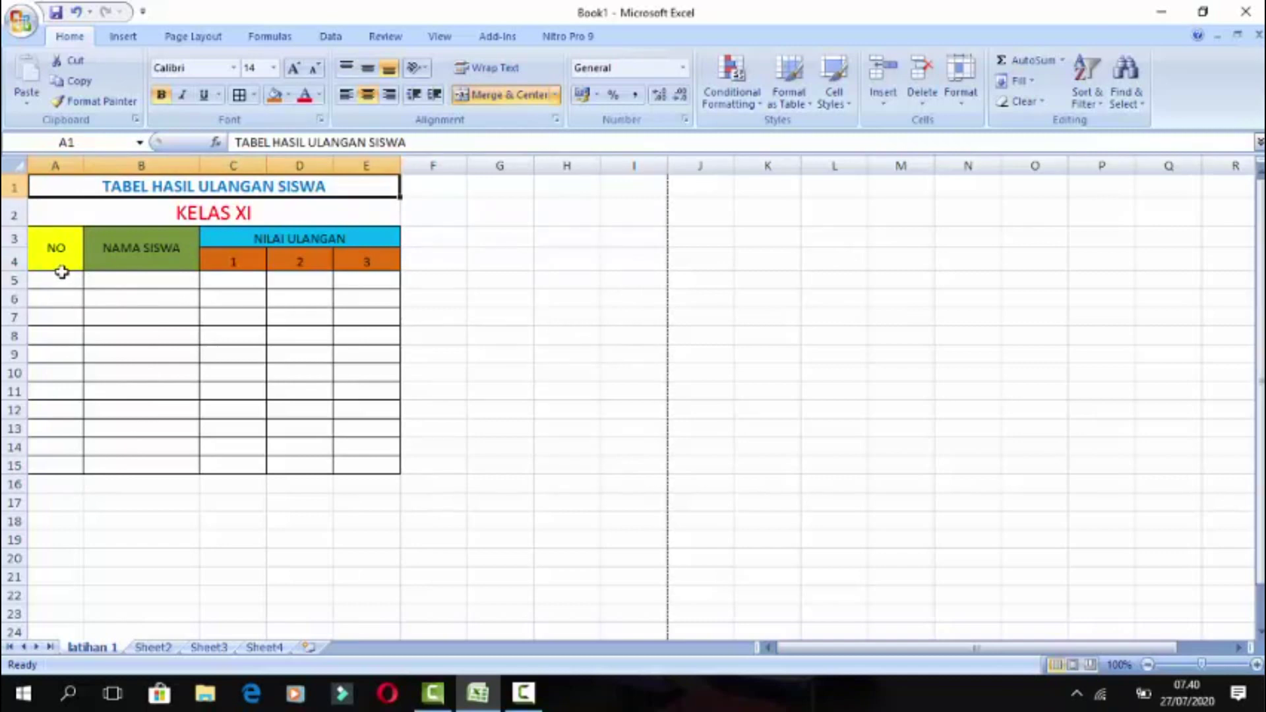